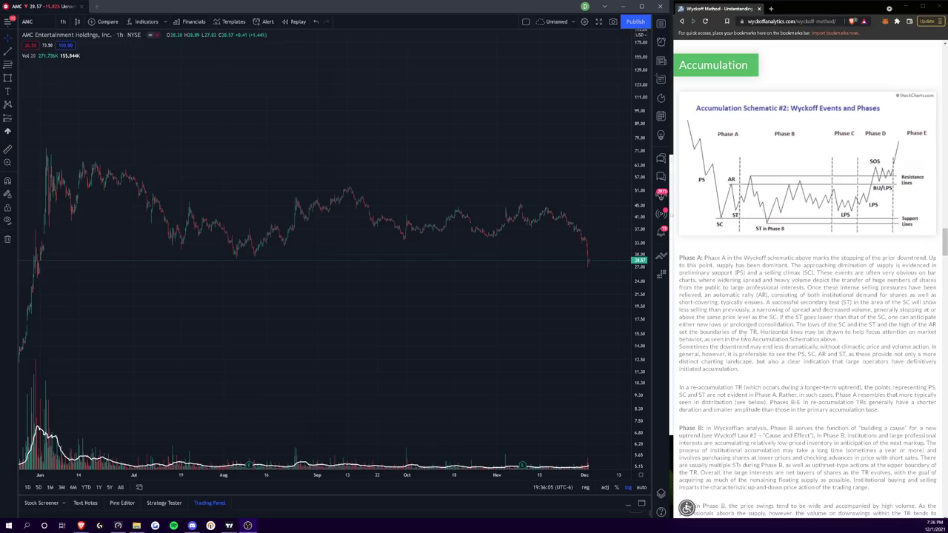
Switch the AMC chart to the 4-hour interval
click(63, 21)
click(69, 253)
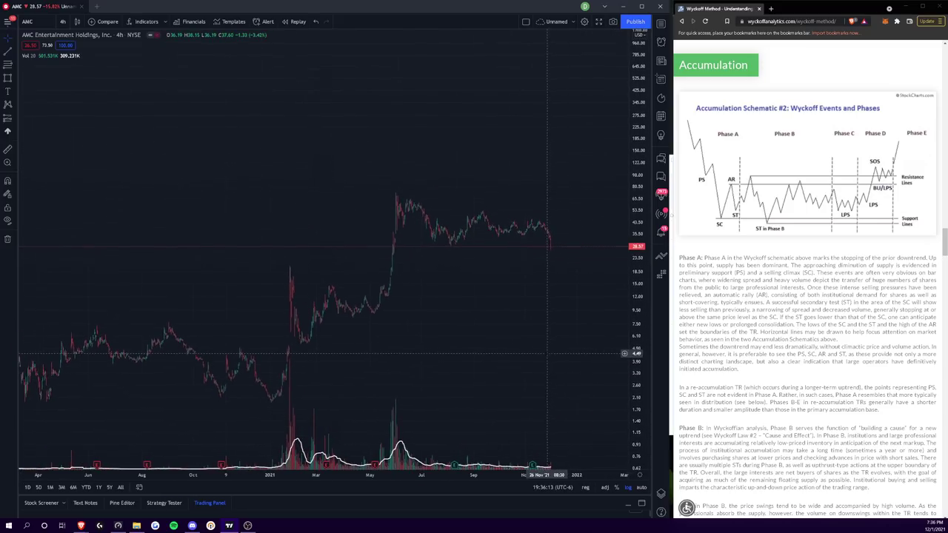
Draw a rising trend line under the lows from about 5.2 in February 2021 to about 43.5 in January 2022
click(7, 48)
click(294, 342)
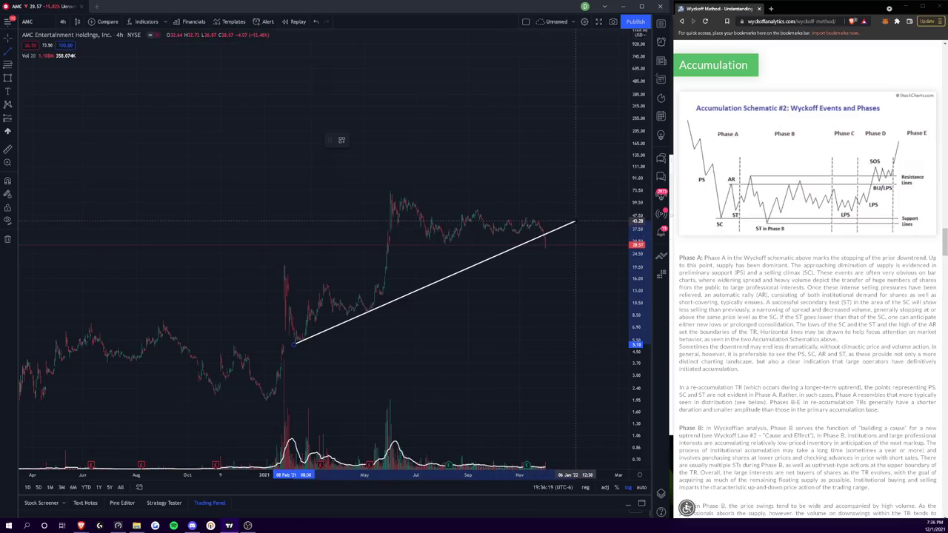
click(579, 220)
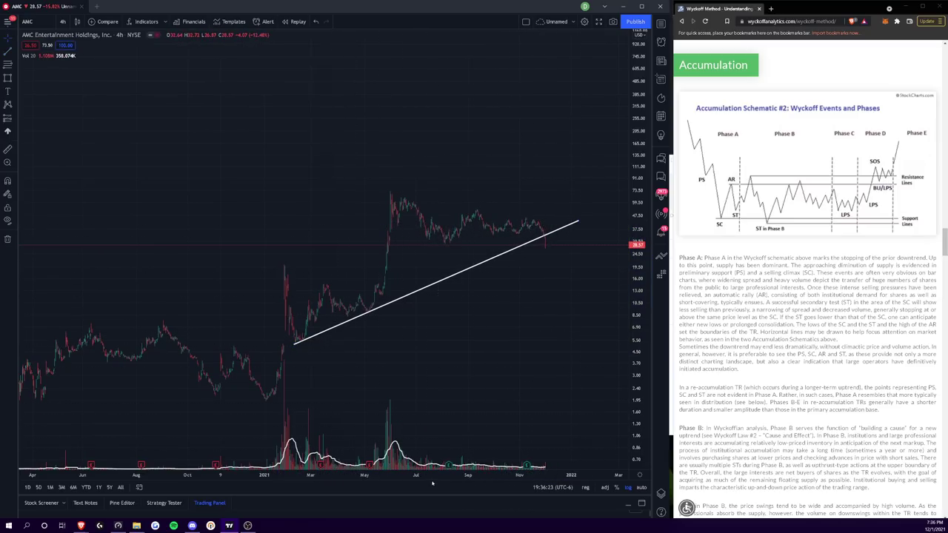
Examine the early December price drop and its volume against the rising trend line, up close and over the whole uptrend
scroll(318, 339, up, 5)
drag(305, 332, 349, 330)
scroll(252, 465, up, 6)
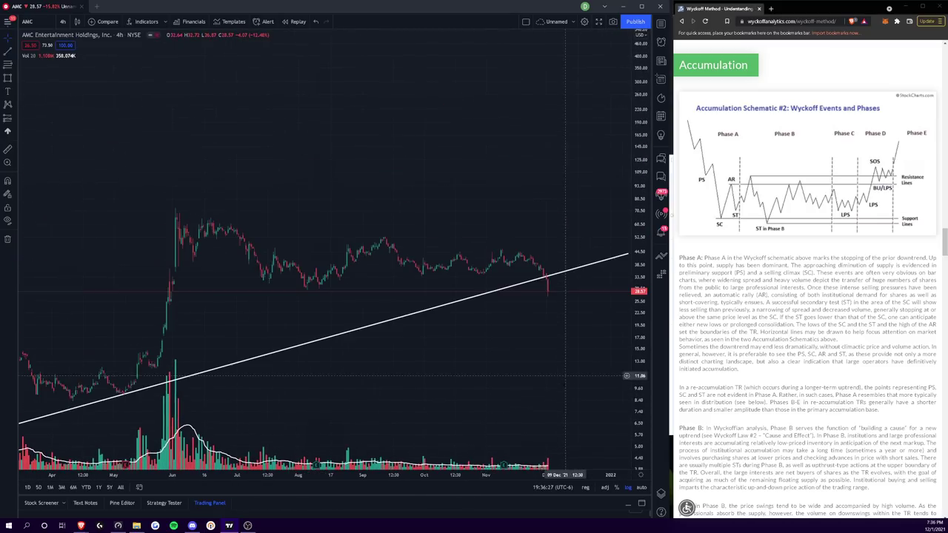
scroll(251, 465, up, 3)
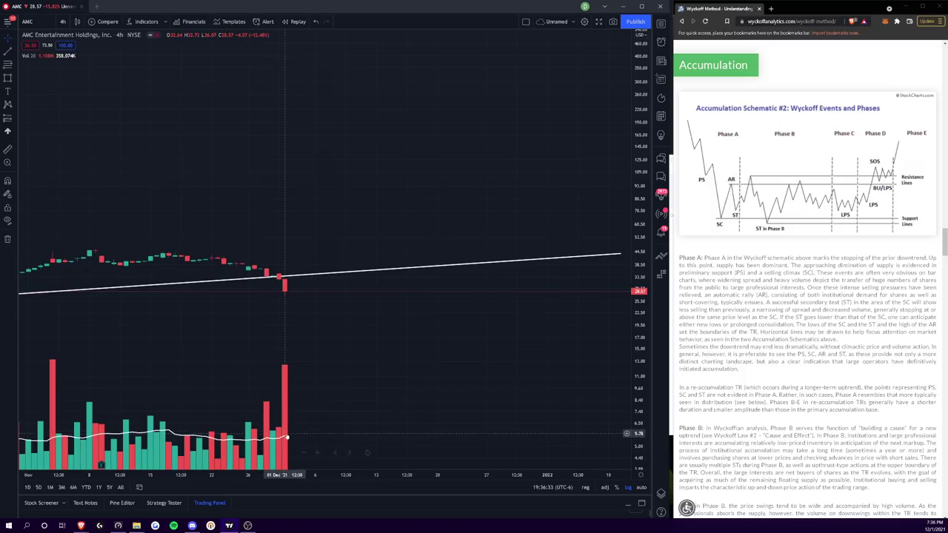
scroll(311, 281, down, 5)
scroll(528, 289, down, 5)
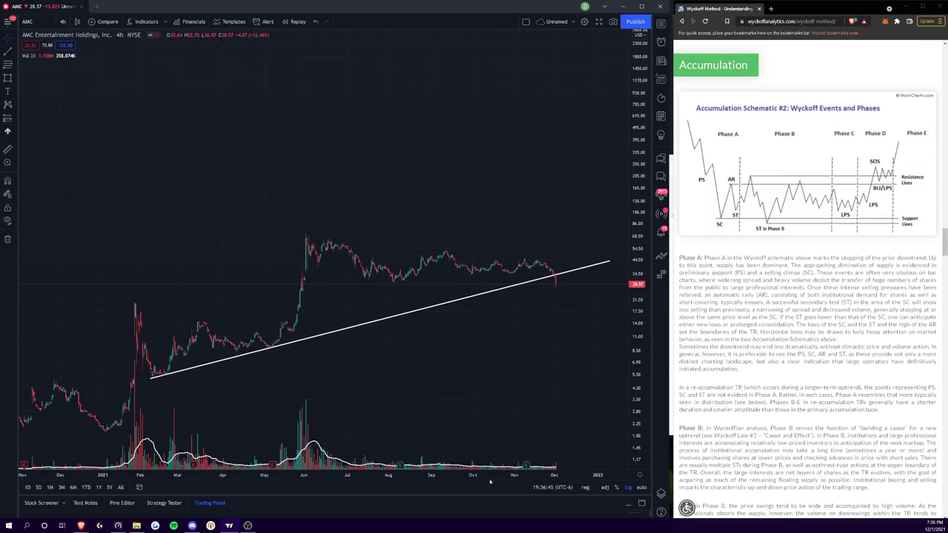
scroll(489, 482, up, 8)
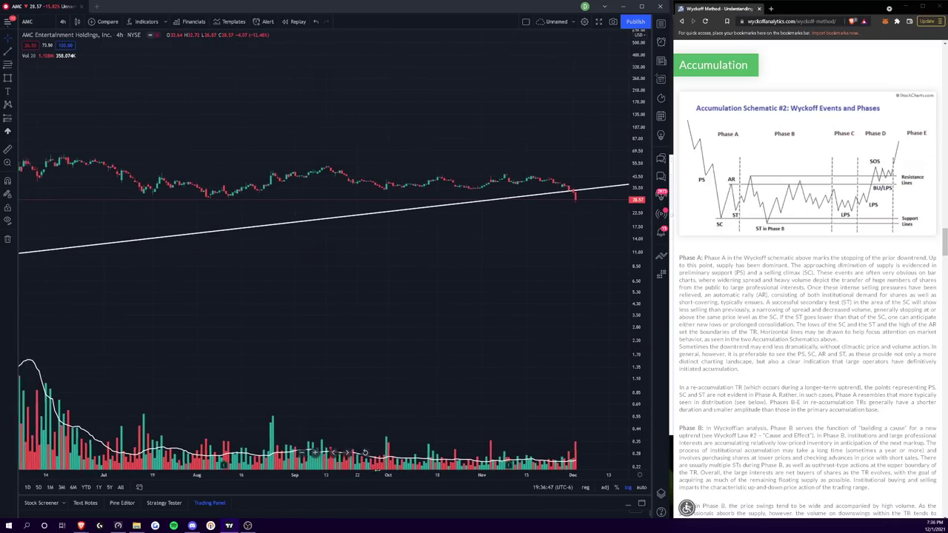
scroll(490, 482, down, 8)
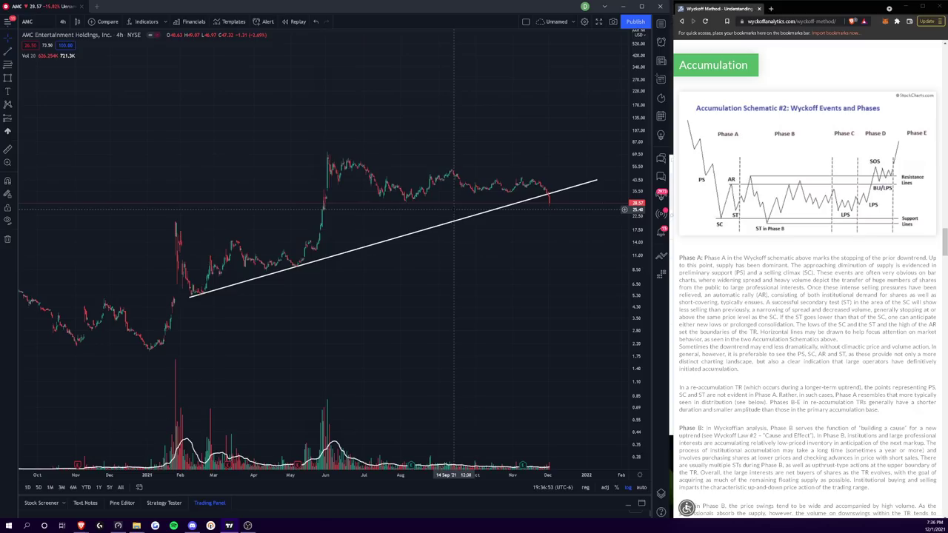
Delete the rising trend line from the AMC chart
click(459, 219)
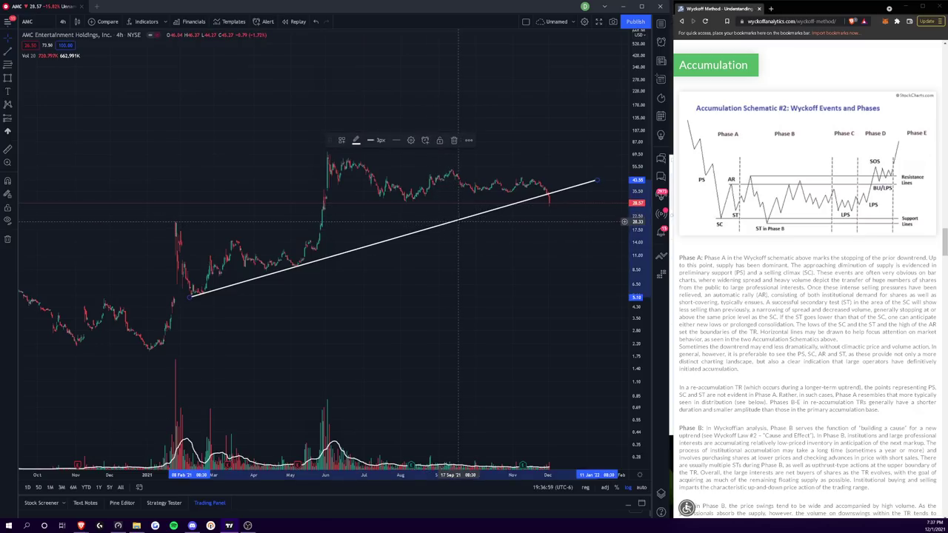
key(Delete)
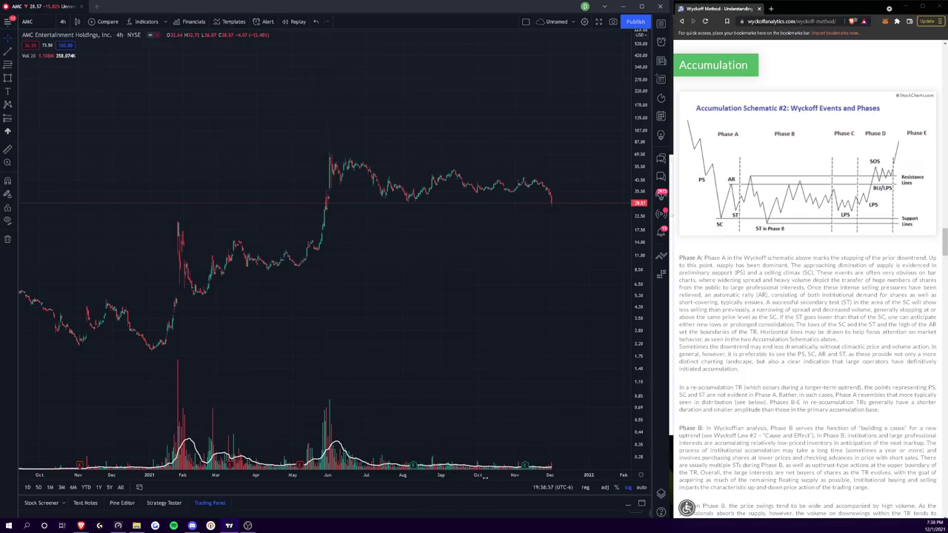
Examine AMC's price swings and volume in the trading range from June to December 2021
drag(485, 477, 601, 478)
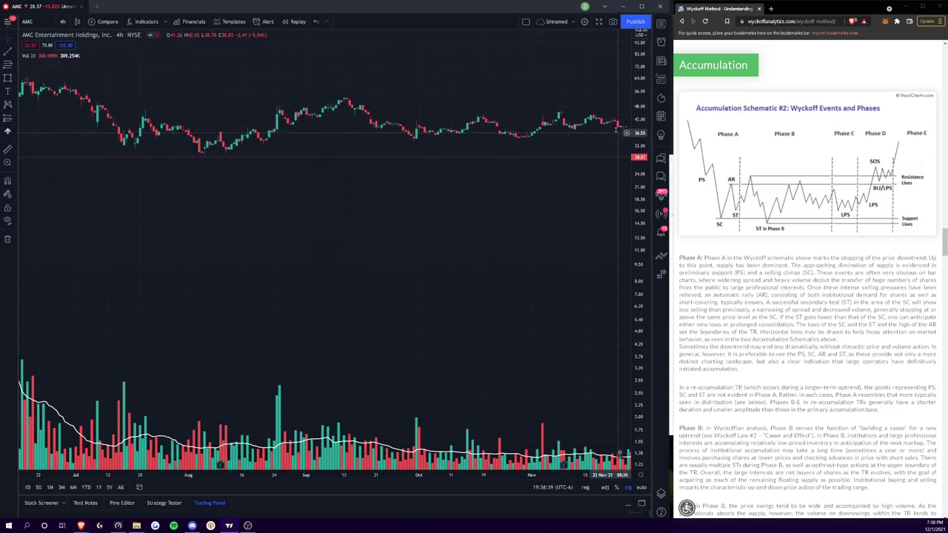
scroll(426, 428, down, 5)
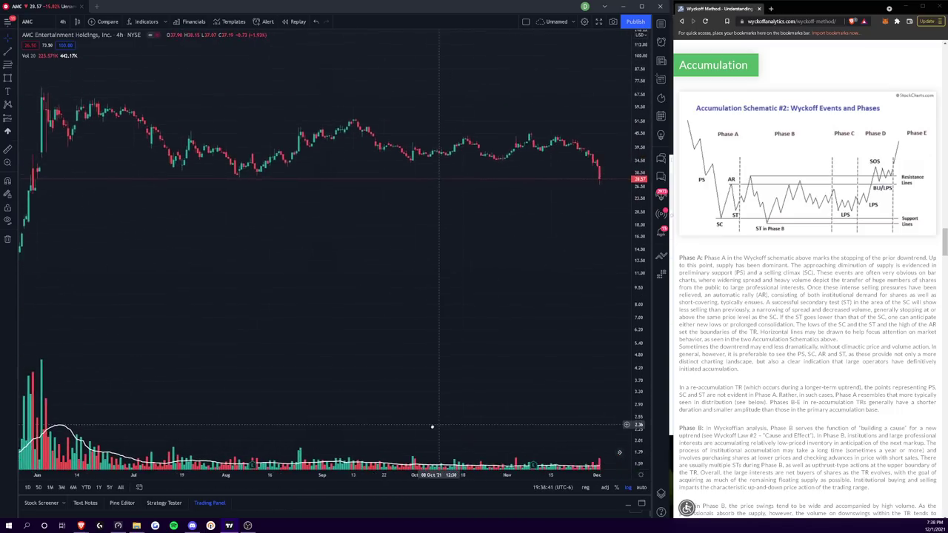
scroll(427, 429, up, 2)
scroll(518, 301, up, 1)
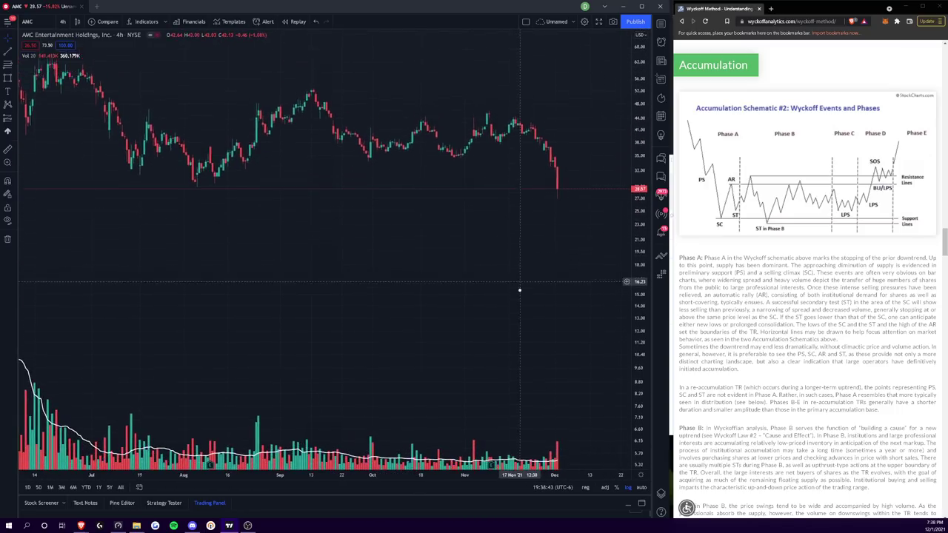
drag(518, 302, 476, 358)
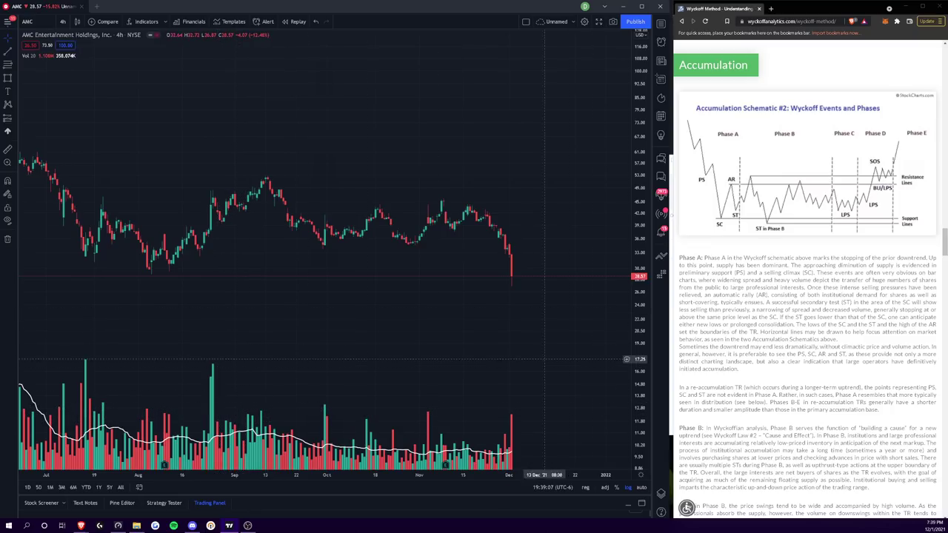
drag(448, 366, 585, 366)
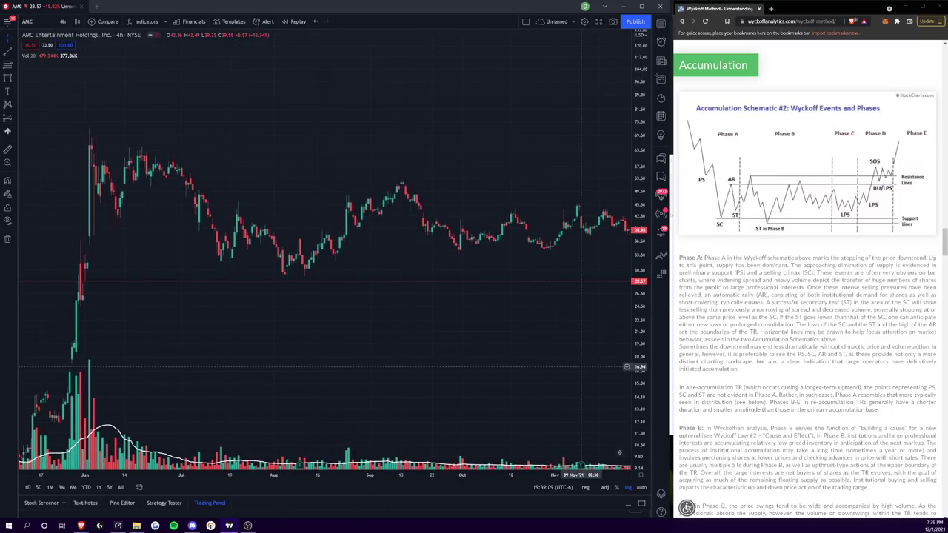
scroll(481, 487, up, 3)
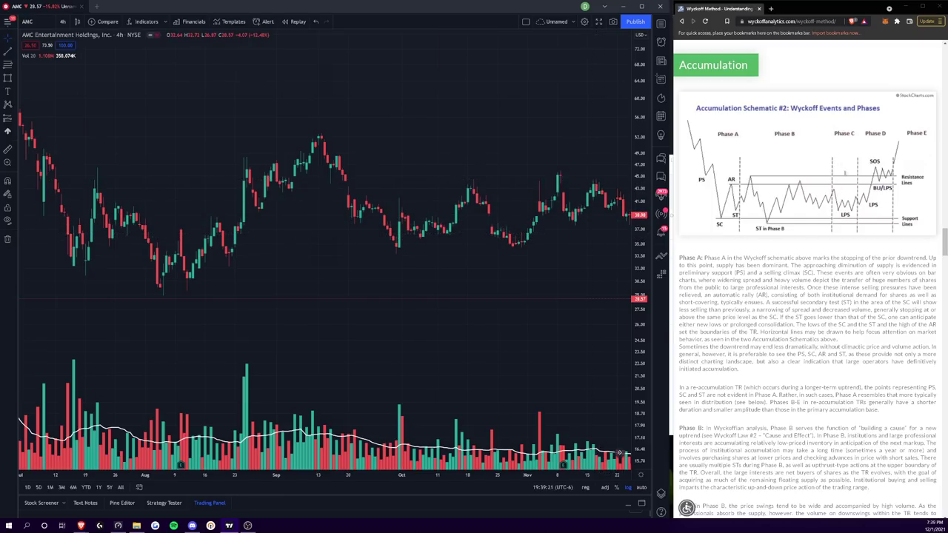
Compare Distribution Schematic #1 with Accumulation Schematics #1 and #2 on the Wyckoff Method page
scroll(806, 284, down, 10)
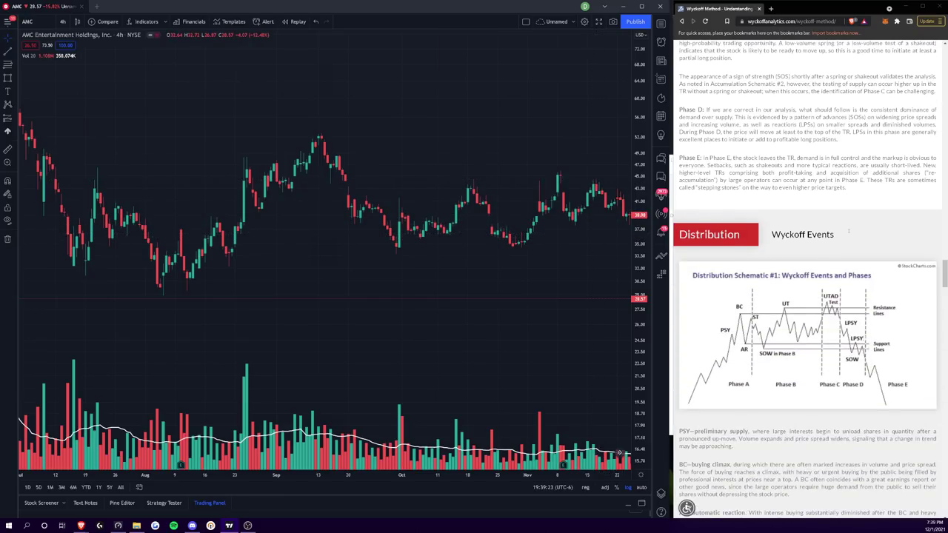
scroll(805, 284, up, 10)
scroll(805, 284, up, 10)
scroll(806, 284, down, 3)
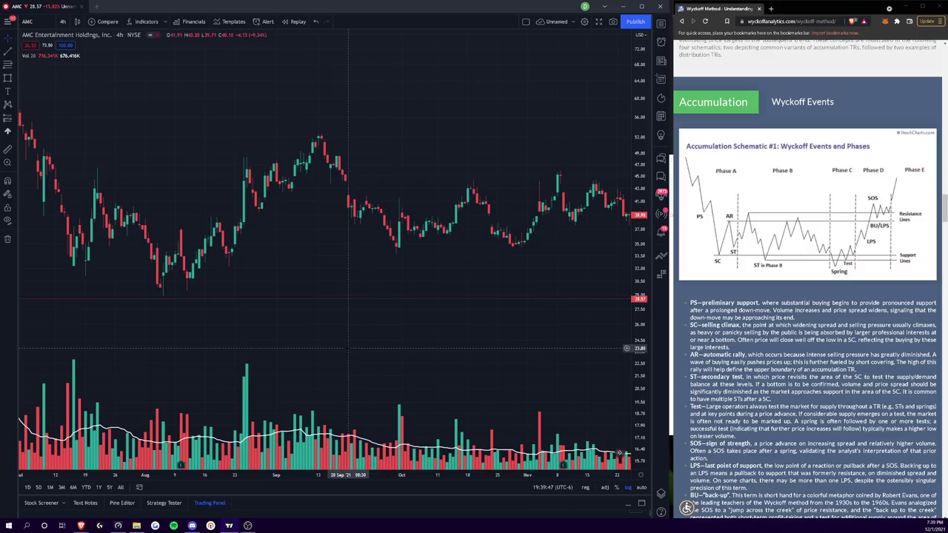
scroll(807, 333, up, 3)
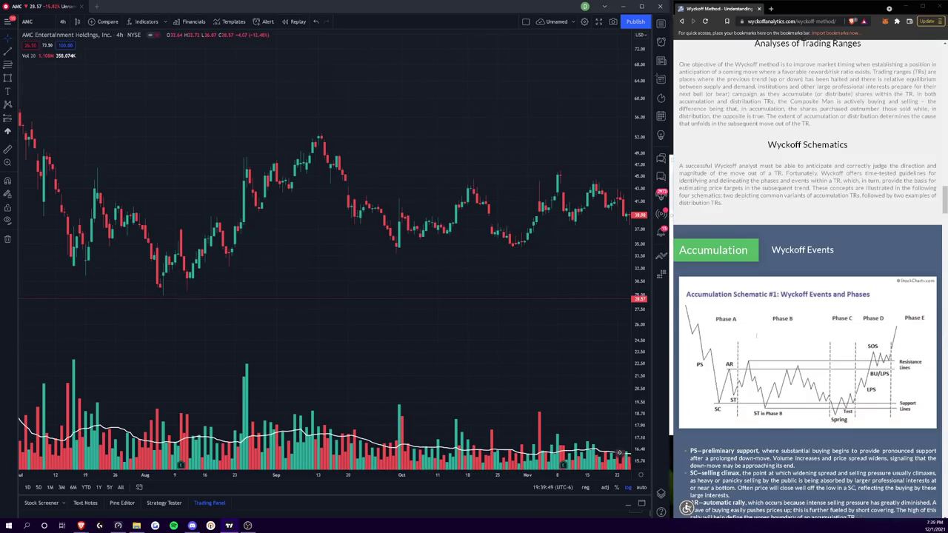
scroll(807, 333, down, 10)
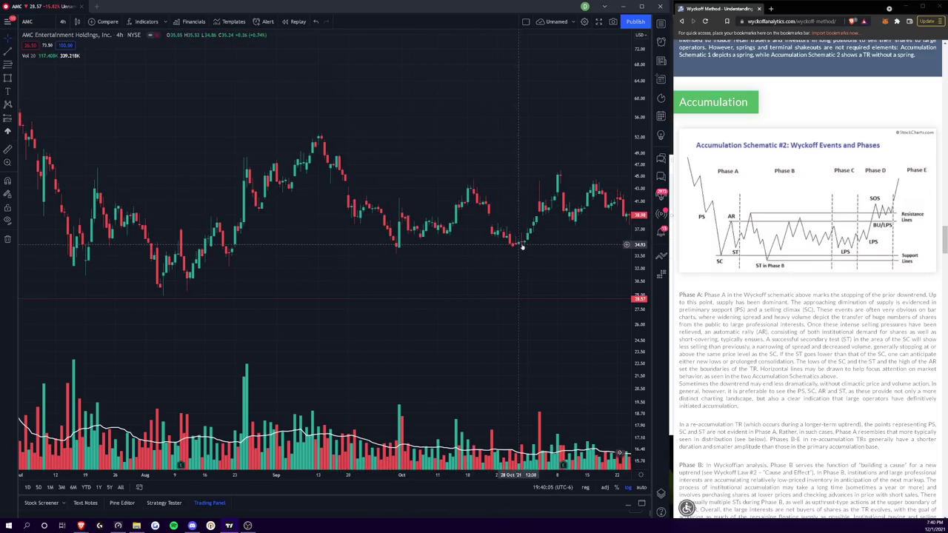
Mark off a phase on the AMC chart with two near-vertical lines, at late September and early November 2021
drag(563, 271, 557, 274)
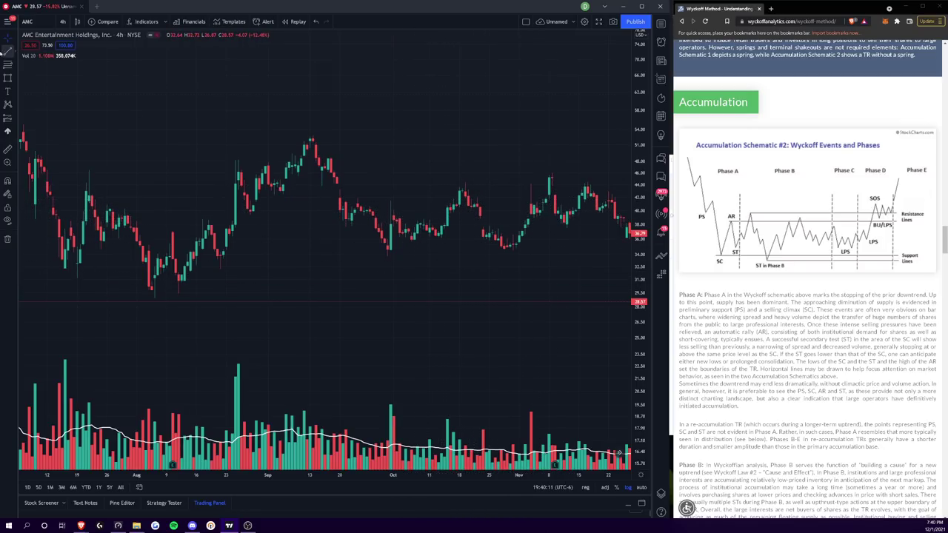
click(383, 124)
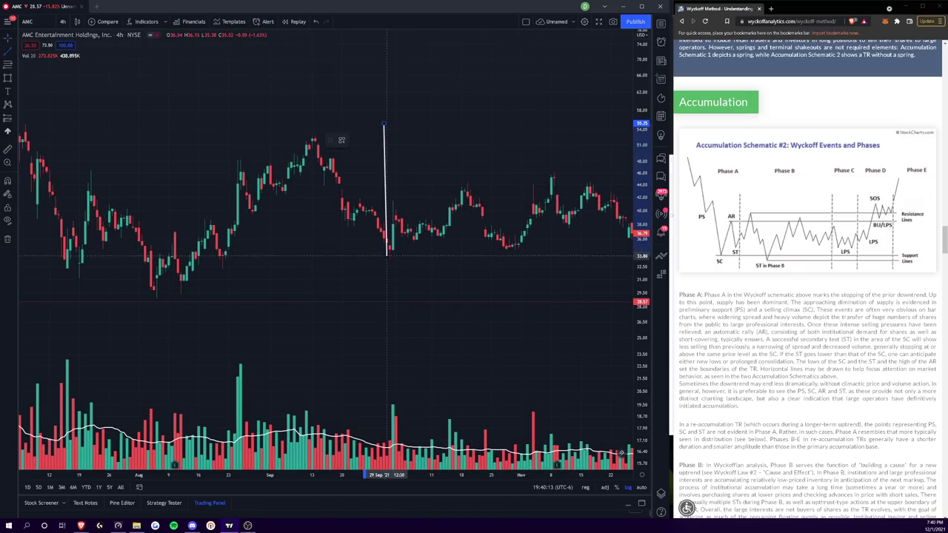
click(386, 281)
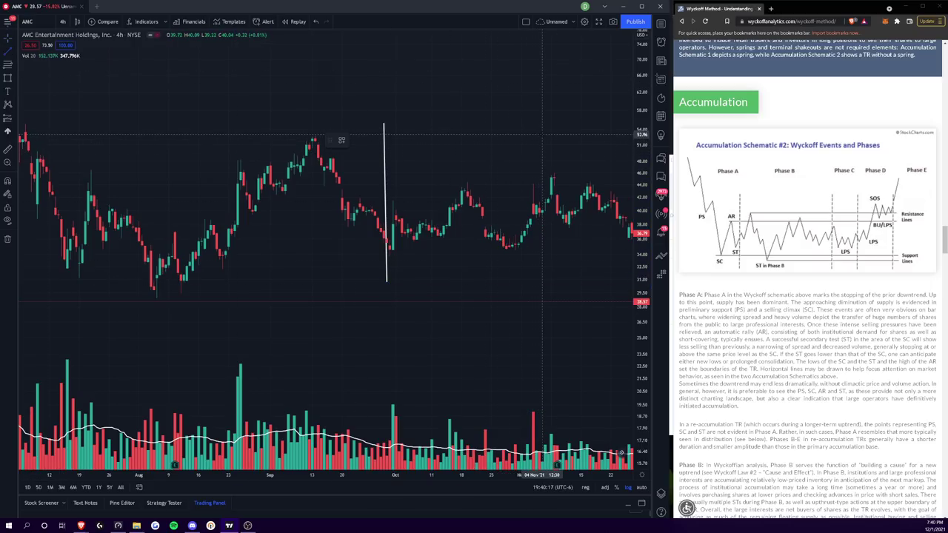
click(539, 136)
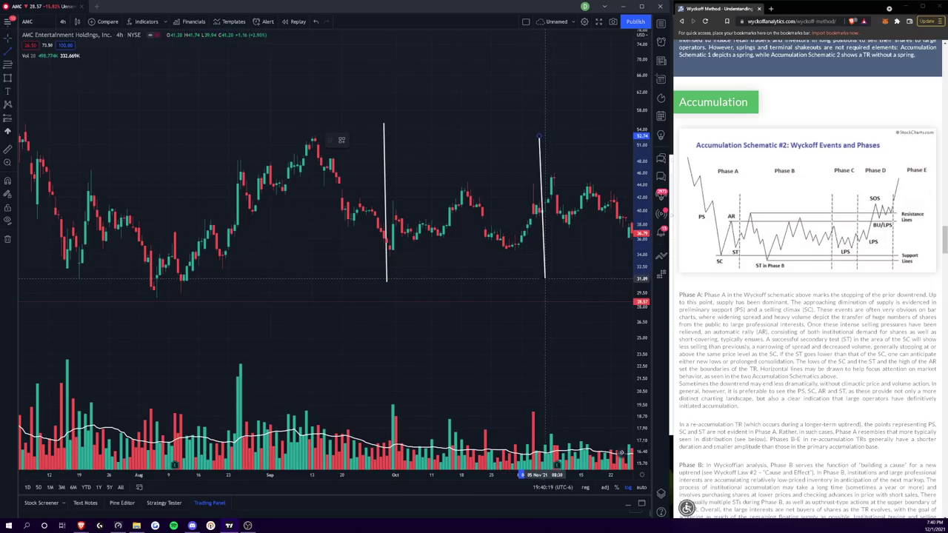
click(545, 280)
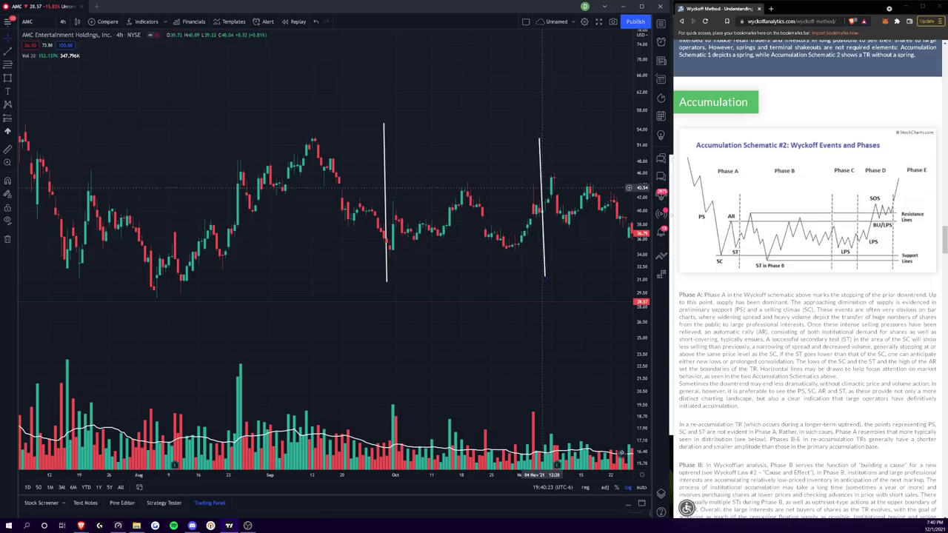
Undo both near-vertical phase lines on the chart
key(ctrl+z)
key(ctrl+z)
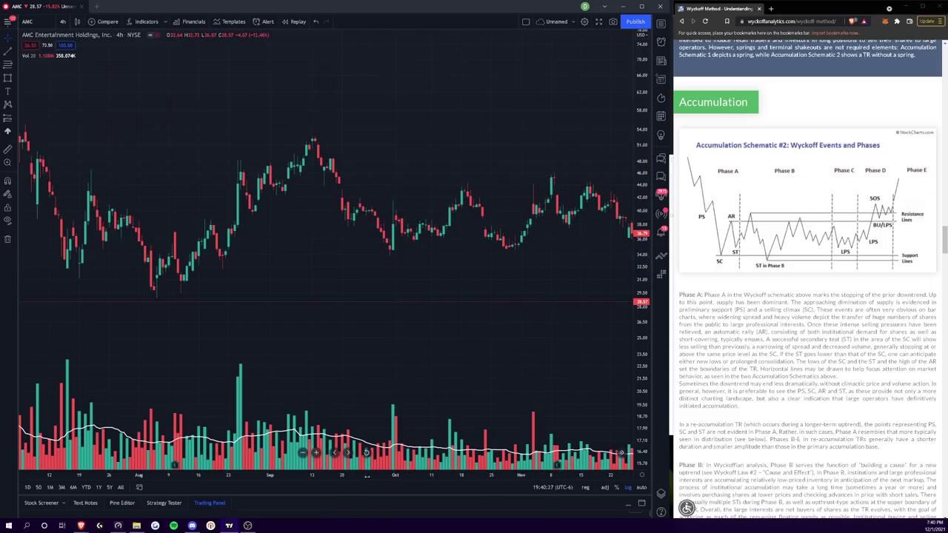
Examine the AMC range through the December drop and compare it with Accumulation Schematic #1 on the Wyckoff page
scroll(320, 388, down, 5)
scroll(320, 388, up, 4)
scroll(309, 386, up, 4)
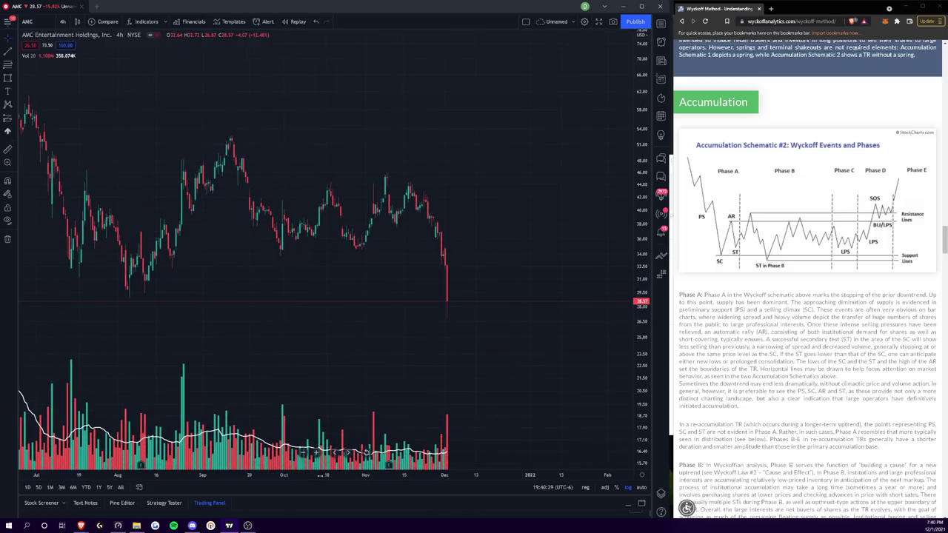
scroll(411, 390, up, 4)
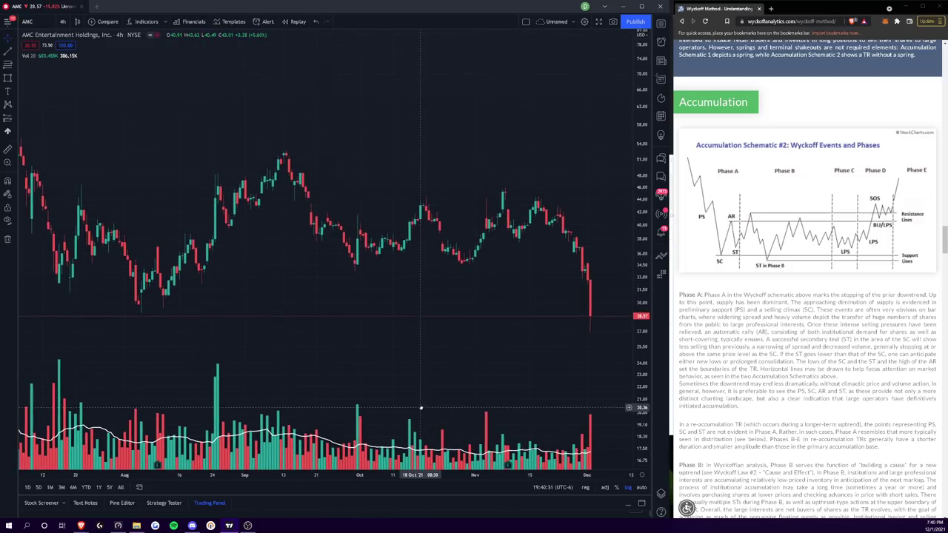
scroll(862, 282, down, 5)
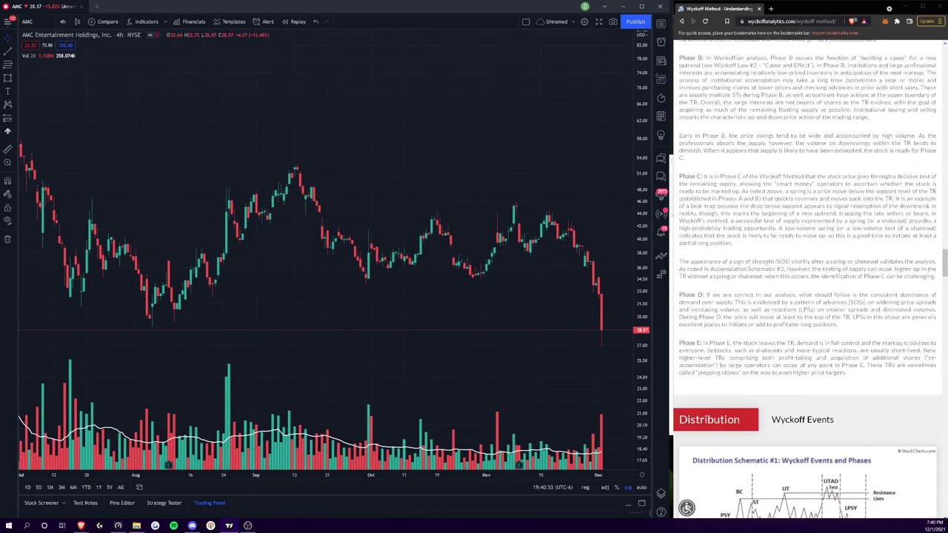
scroll(863, 282, up, 10)
scroll(862, 282, up, 4)
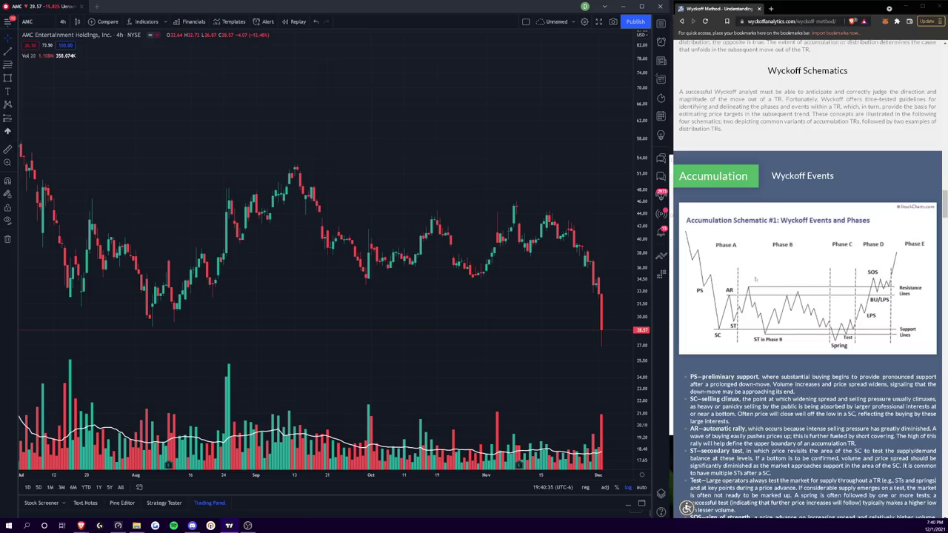
scroll(807, 281, down, 2)
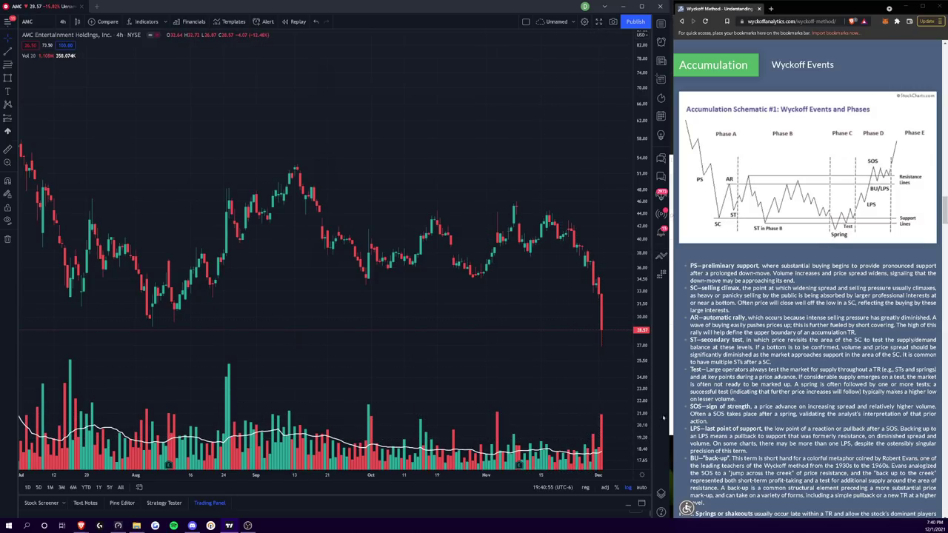
Read the note on springs or shakeouts, highlighting its opening words, and return to Accumulation Schematic #2
scroll(762, 391, down, 3)
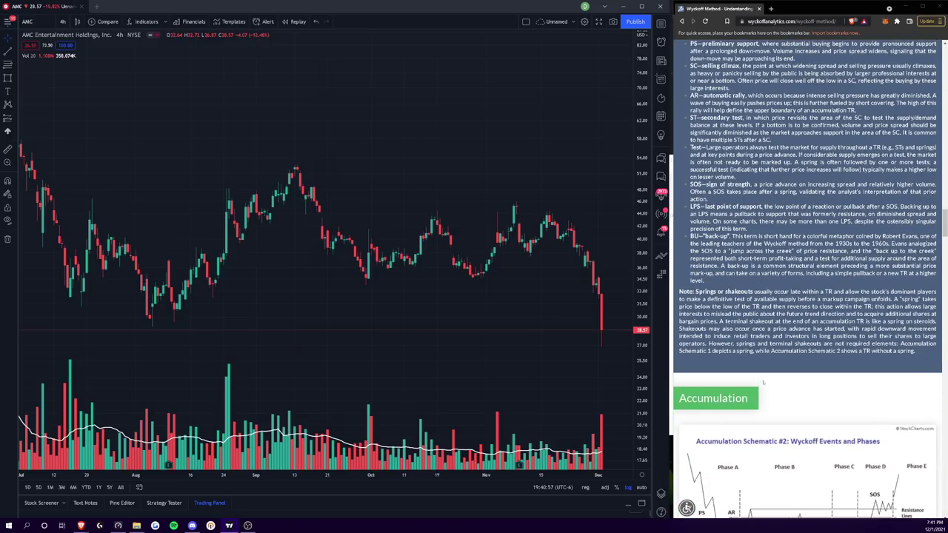
scroll(807, 296, down, 2)
scroll(807, 296, up, 3)
scroll(807, 296, down, 2)
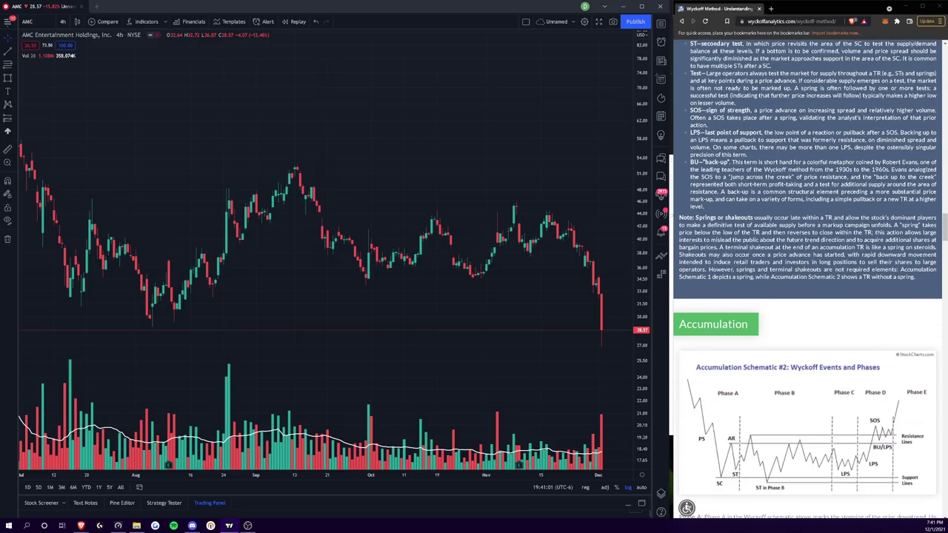
double_click(704, 217)
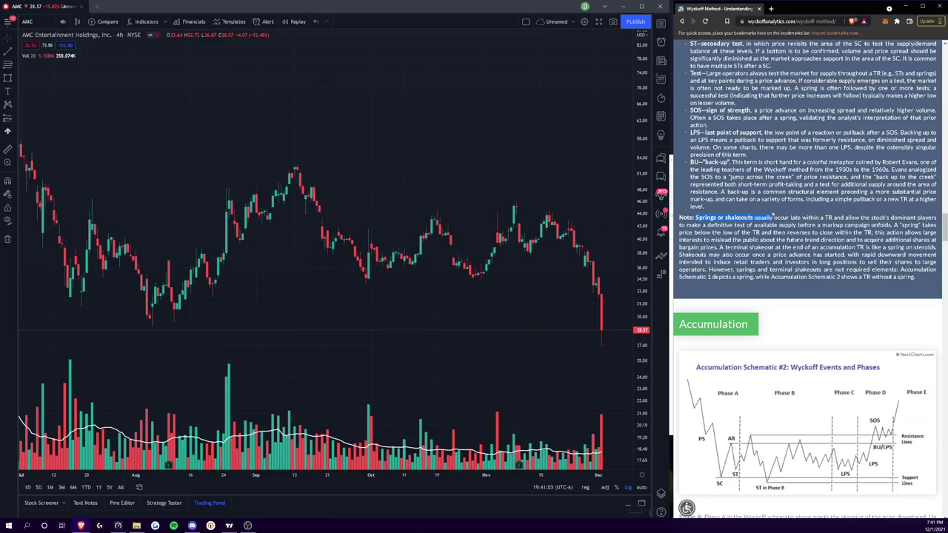
drag(745, 214, 792, 216)
scroll(837, 292, down, 3)
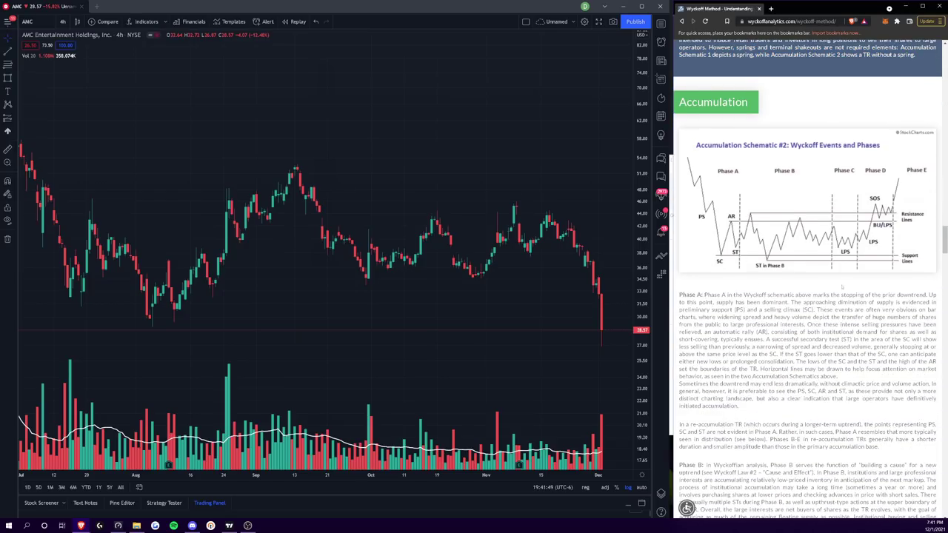
Read the Phase A to E descriptions for accumulation, highlighting the paragraph on the sign of strength after a spring or shakeout
scroll(807, 292, down, 3)
scroll(807, 292, down, 2)
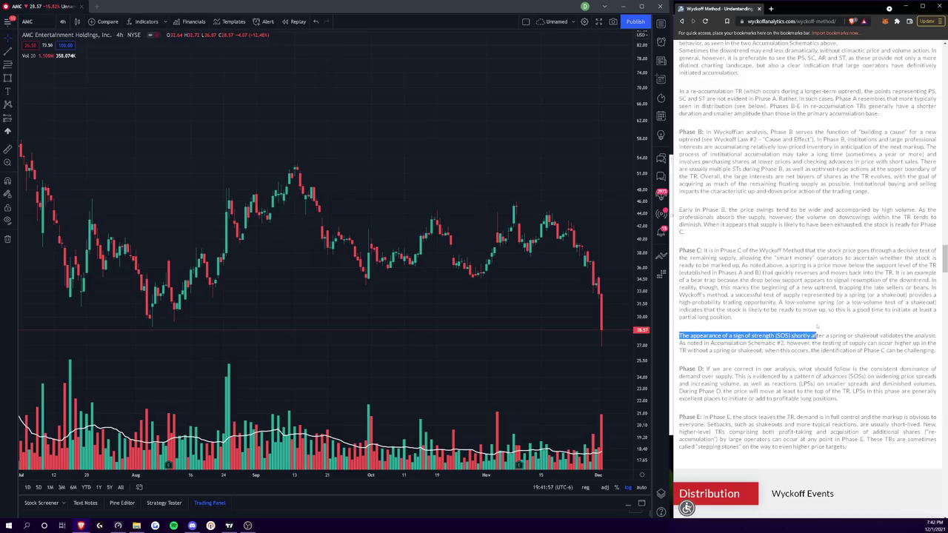
drag(833, 331, 767, 343)
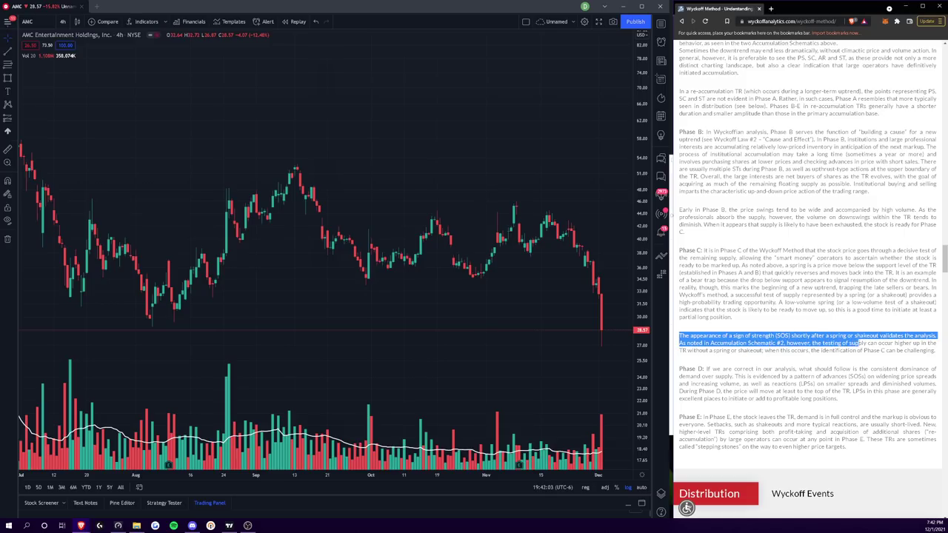
drag(858, 343, 932, 351)
click(933, 351)
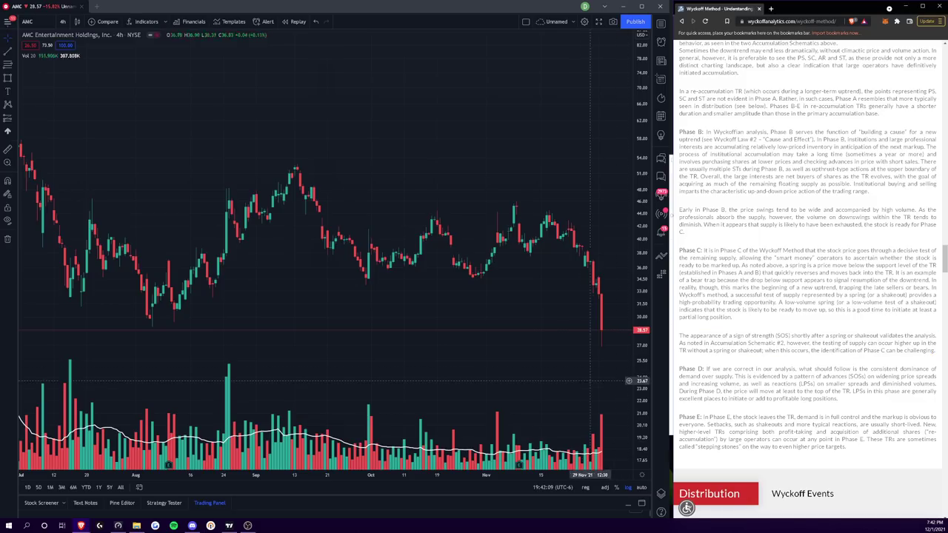
Compare AMC's price and volume from the June 2021 peak through the December drop with Accumulation Schematic #1 on the Wyckoff page
click(577, 384)
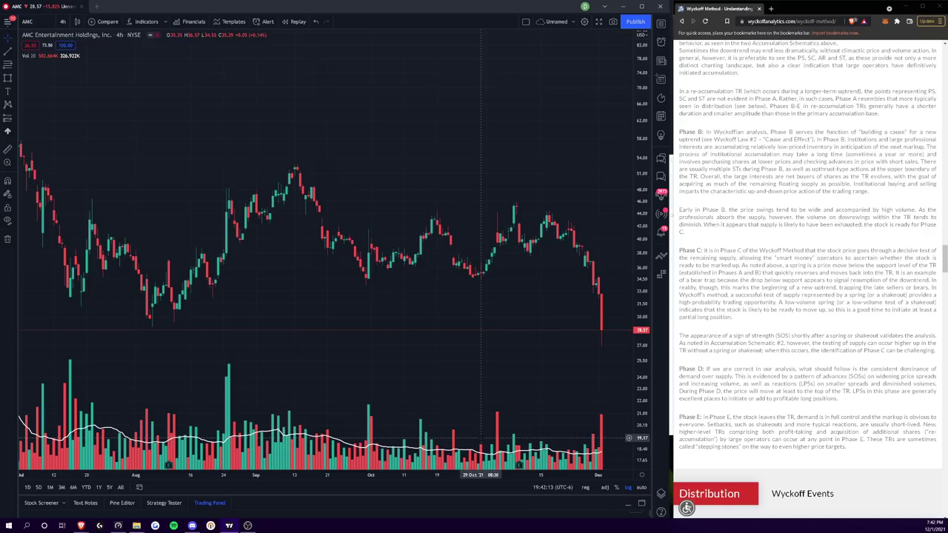
scroll(444, 428, down, 5)
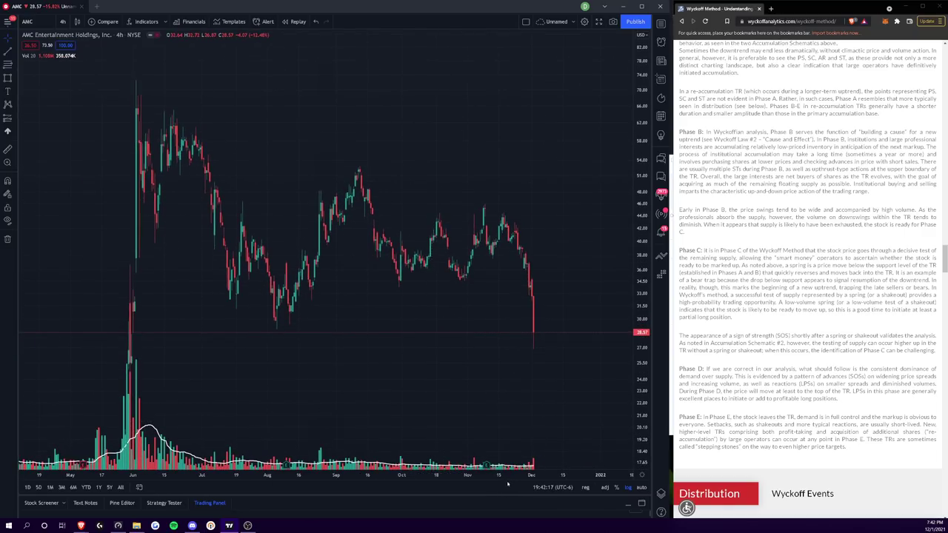
scroll(104, 255, up, 5)
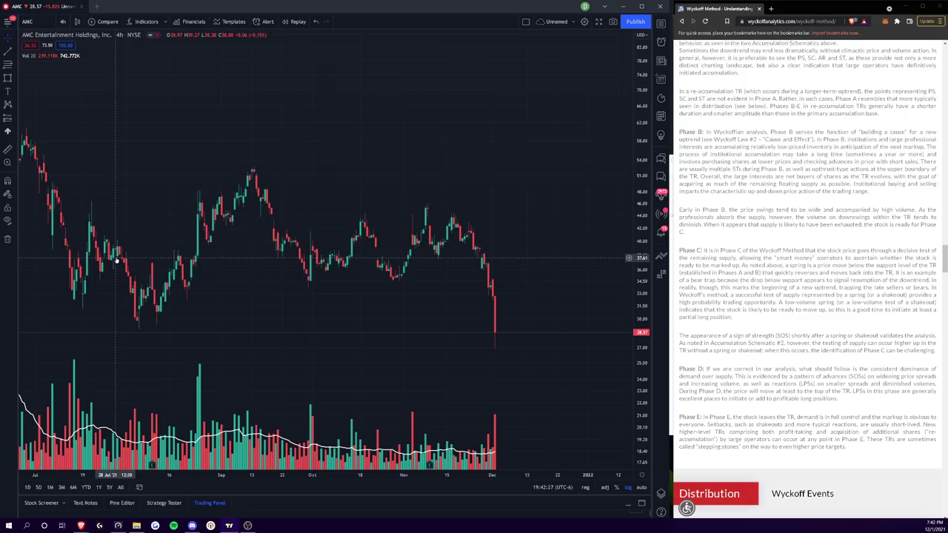
scroll(725, 250, up, 10)
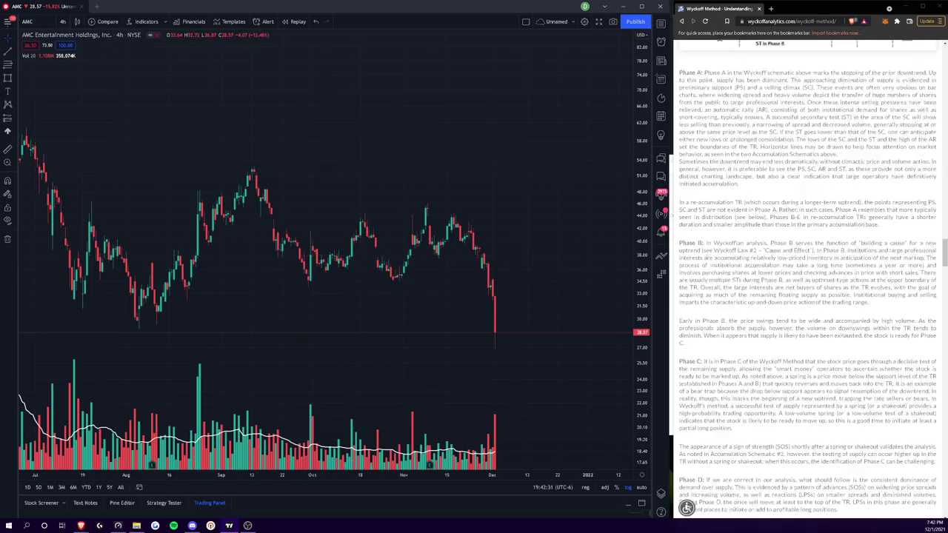
scroll(726, 250, up, 5)
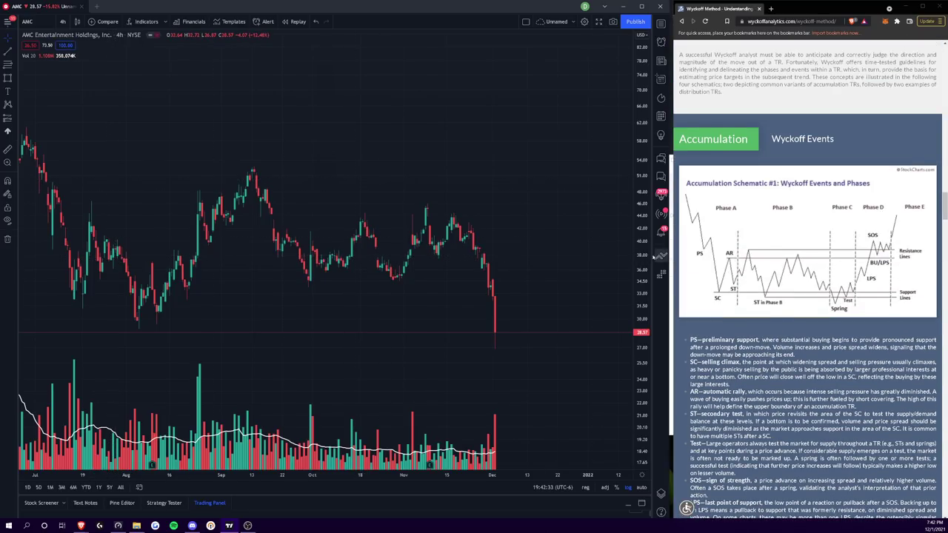
Open the object tree and show the Accumulation 1 drawing group on the AMC chart
click(660, 493)
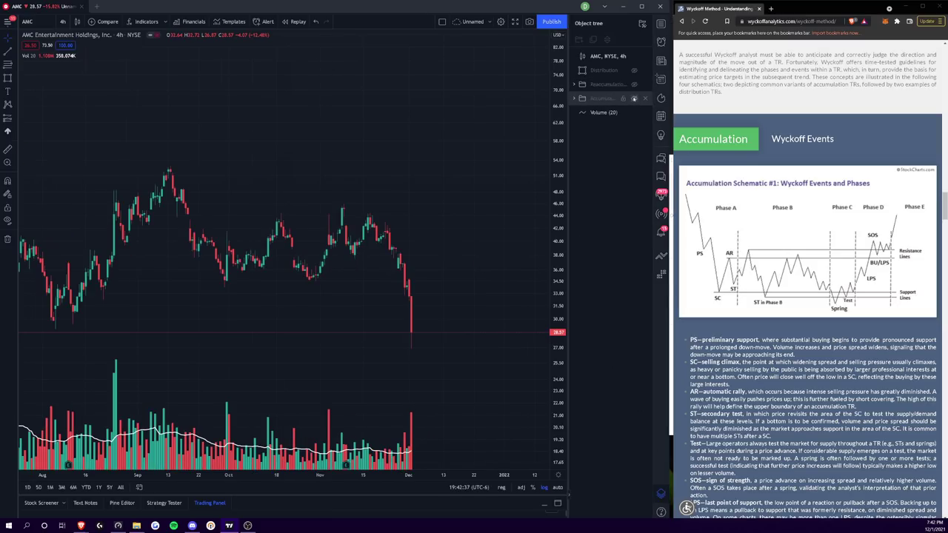
click(634, 98)
click(634, 98)
scroll(426, 469, down, 3)
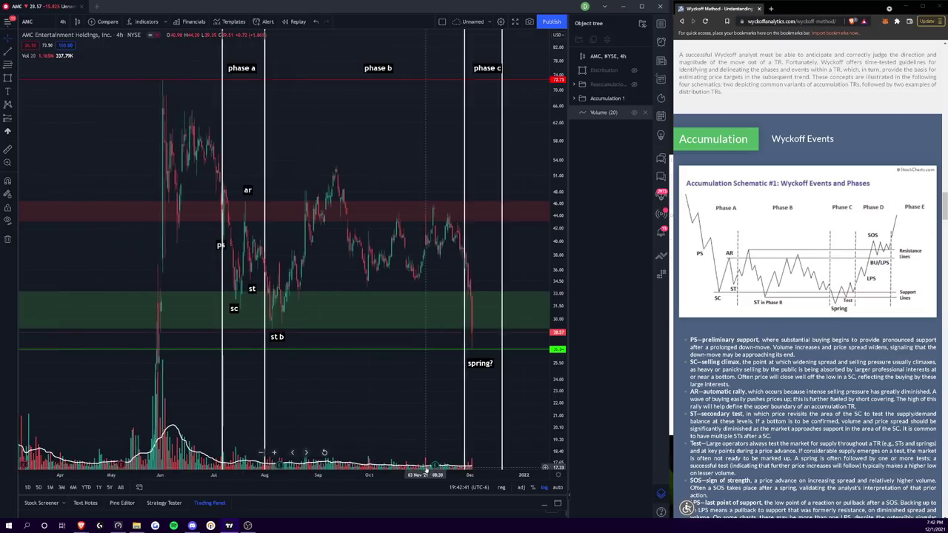
scroll(426, 468, up, 4)
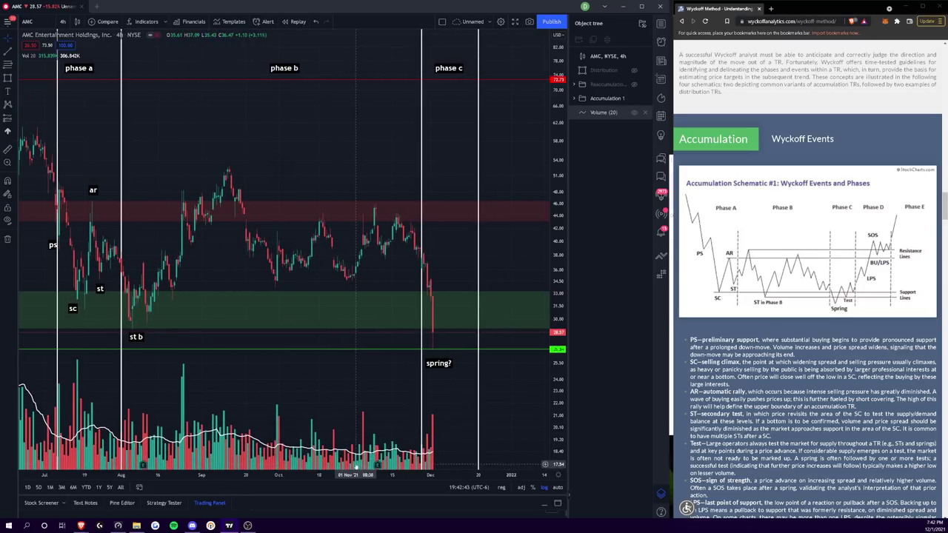
Move the "ps" label slightly left and up, clear of the first phase A line
drag(53, 244, 43, 242)
click(74, 308)
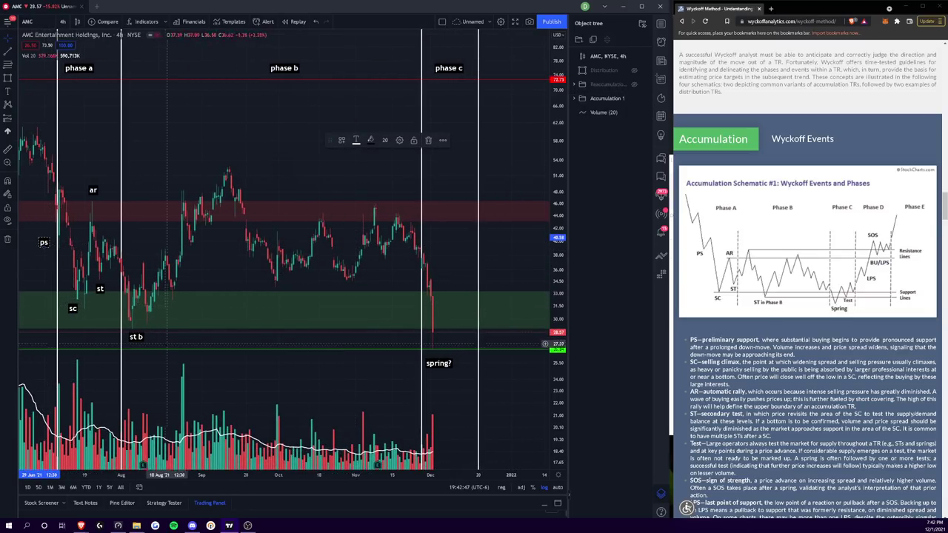
click(86, 266)
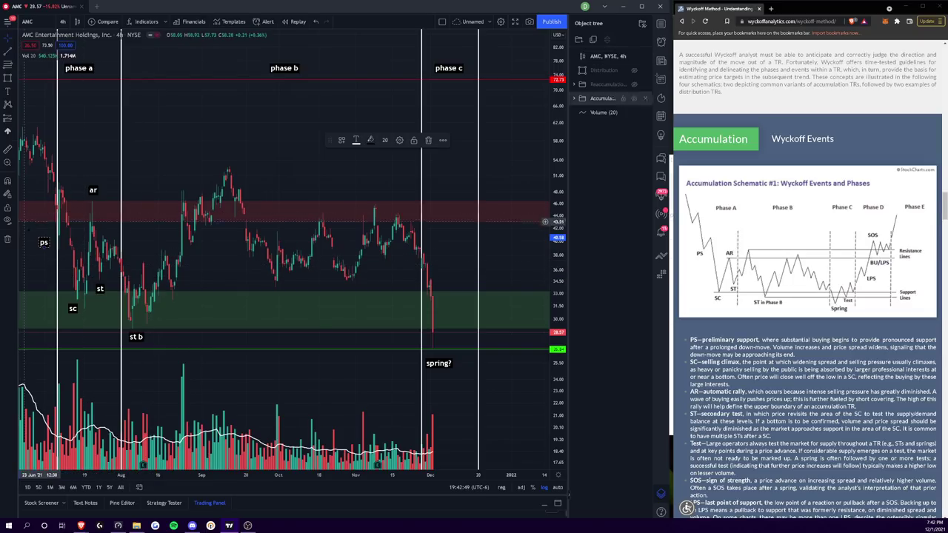
mouse_move(43, 240)
mouse_down()
mouse_move(43, 263)
mouse_move(43, 231)
mouse_up()
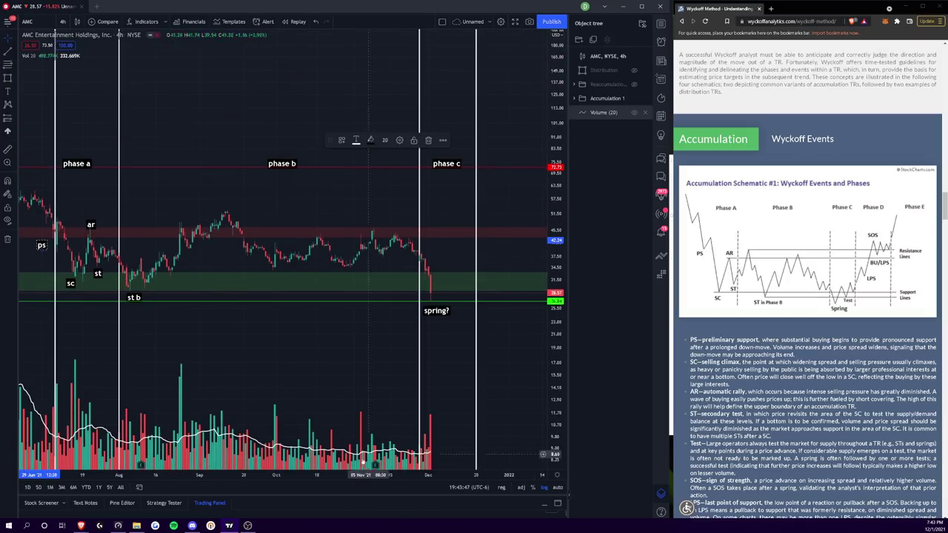
Examine the annotated accumulation range against AMC's multi-year price history and the latest drop at the phase C spring label
scroll(502, 454, down, 5)
scroll(542, 453, up, 5)
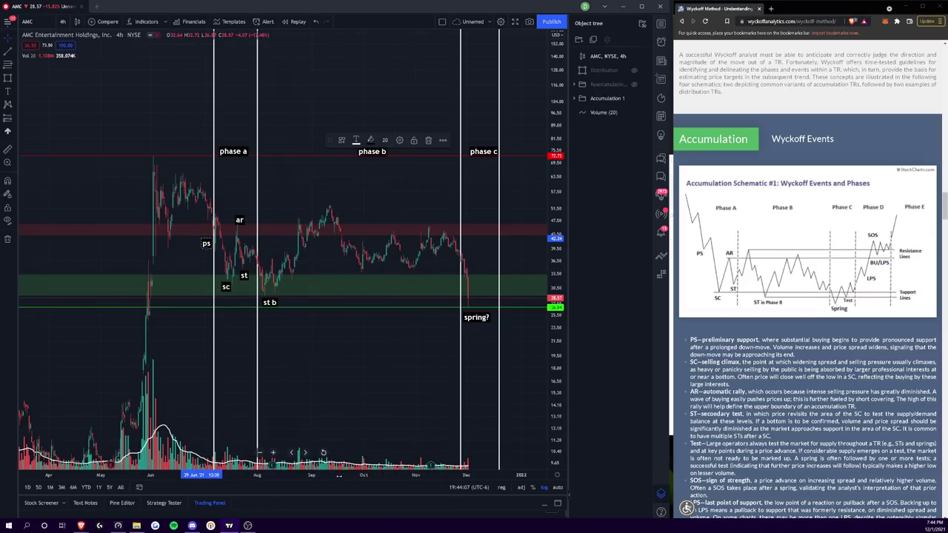
scroll(542, 437, down, 10)
scroll(542, 436, down, 10)
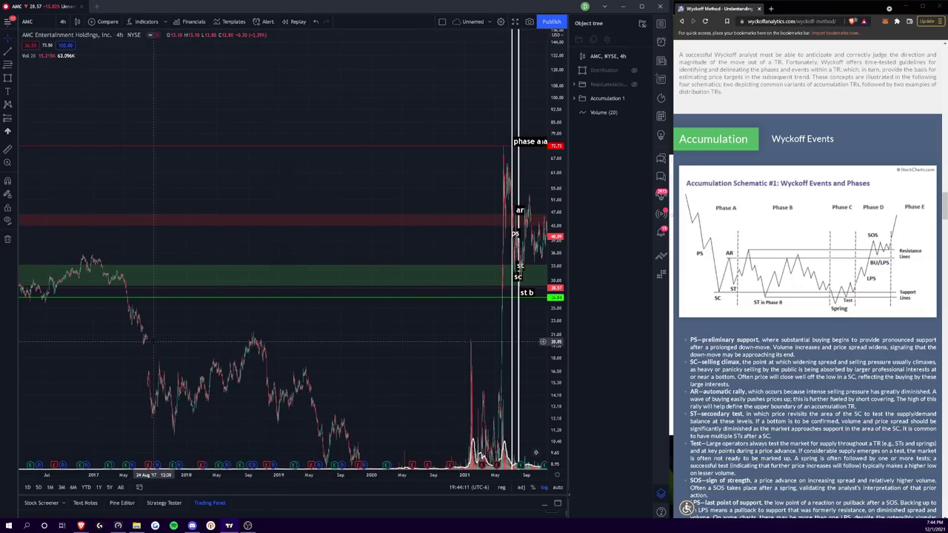
drag(162, 371, 240, 336)
scroll(240, 335, up, 5)
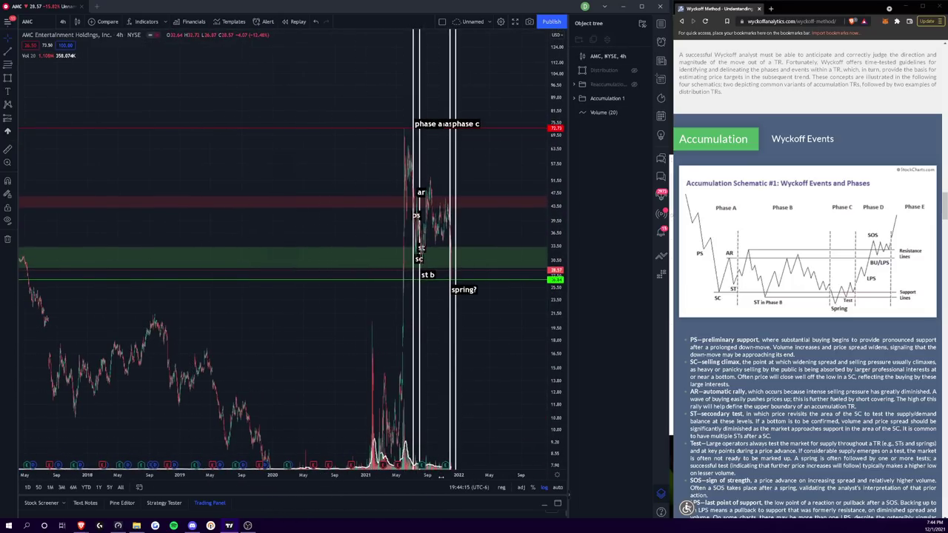
scroll(273, 459, up, 3)
scroll(272, 469, left, 3)
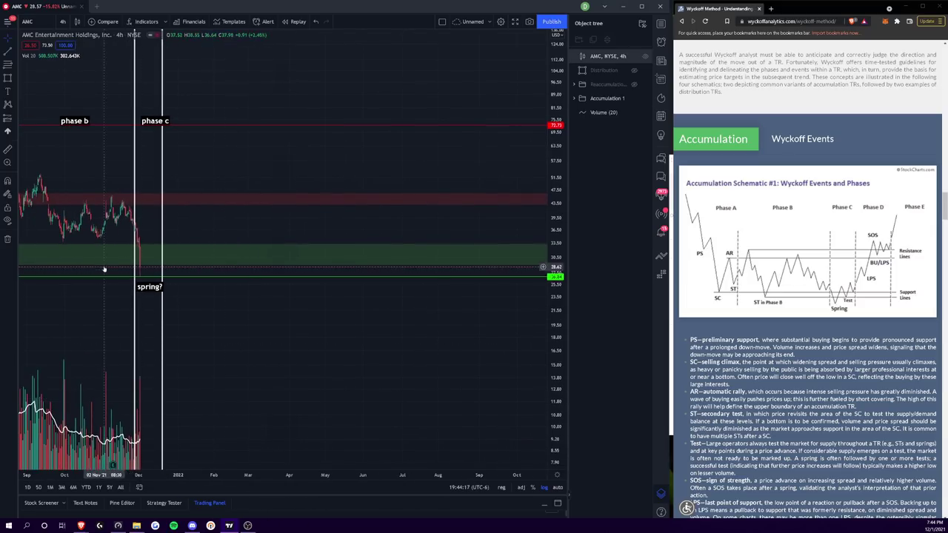
scroll(196, 478, down, 5)
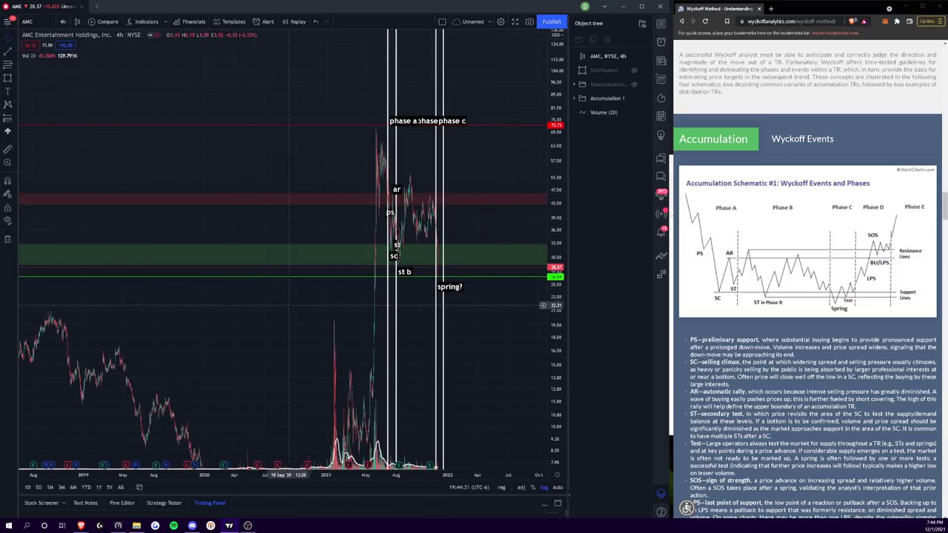
Switch the AMC chart to the 1-minute interval and inspect the December 1 sell-off and volume spike at the green line
click(63, 21)
click(77, 113)
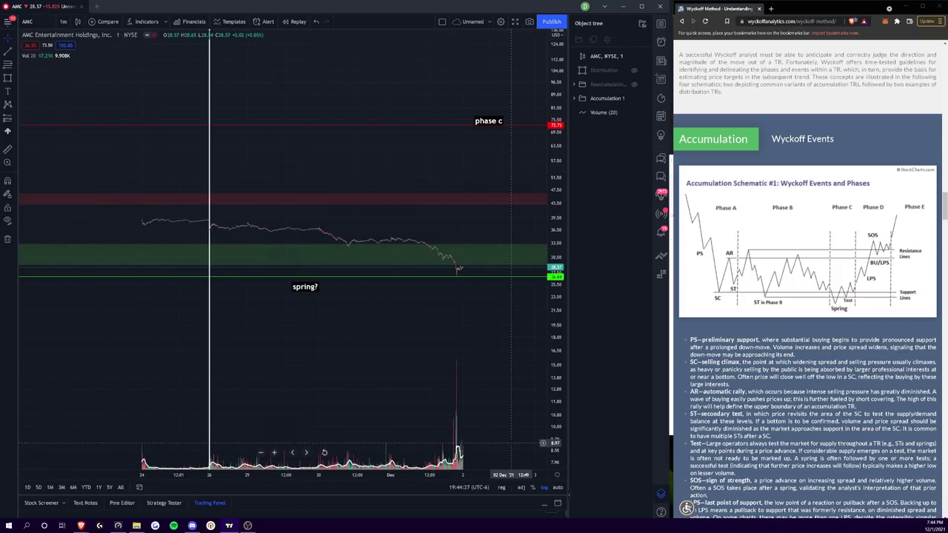
scroll(234, 253, up, 3)
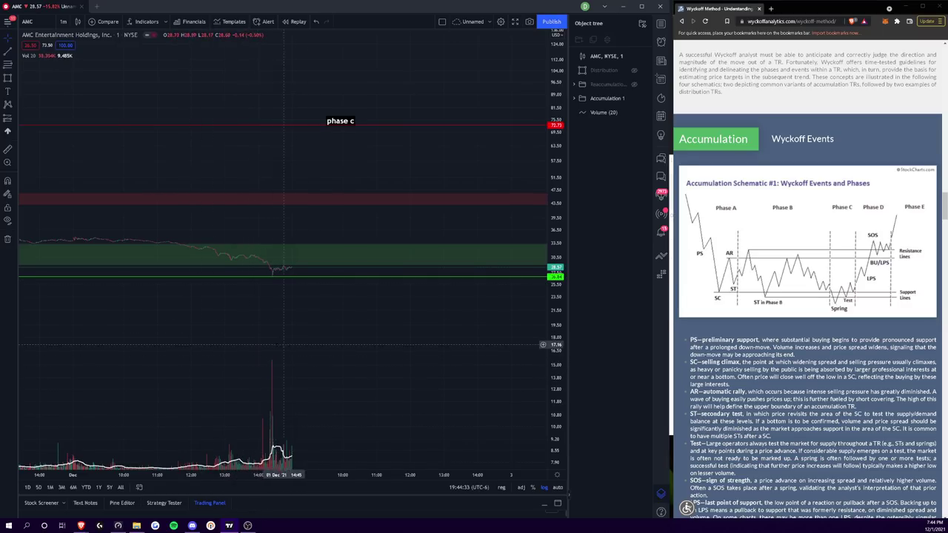
scroll(226, 320, down, 5)
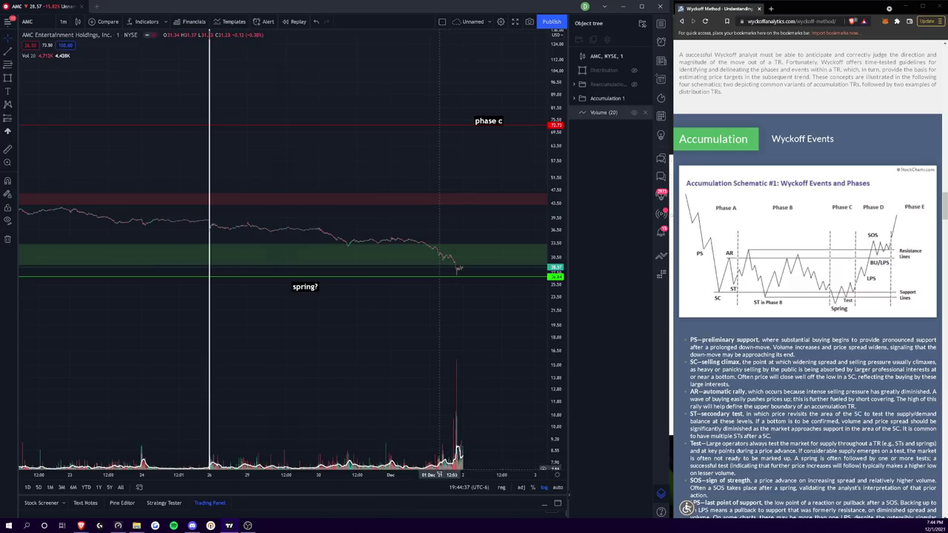
scroll(147, 454, up, 5)
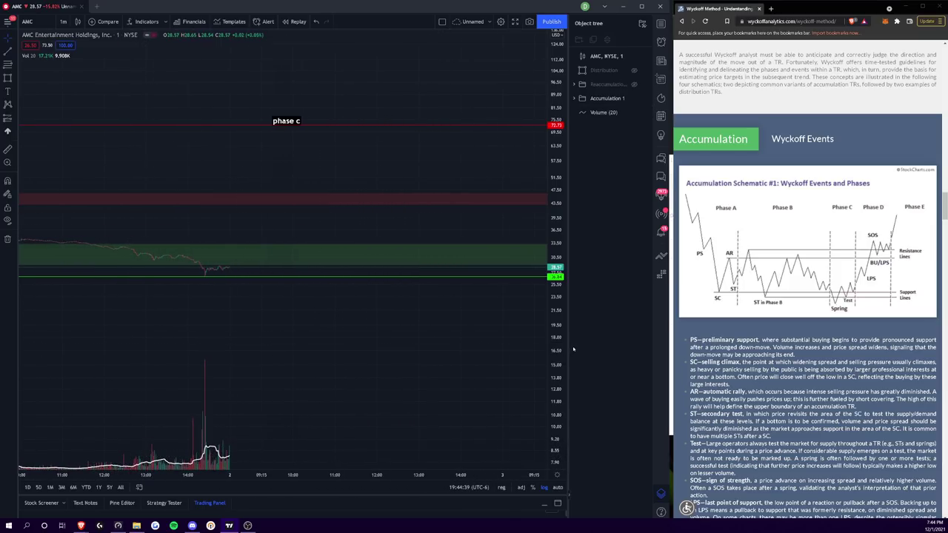
drag(555, 348, 435, 187)
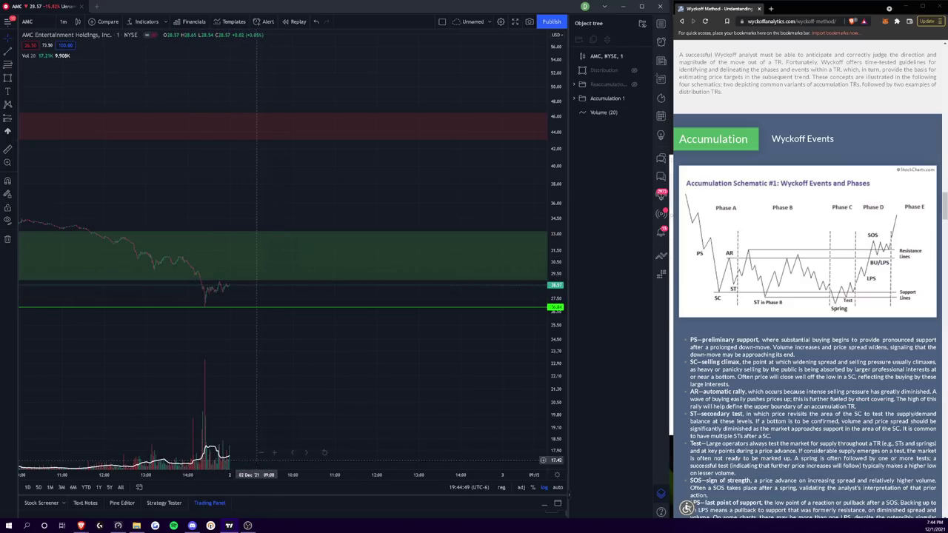
Set the chart session to Extended and reread the Wyckoff event definitions and the note on springs or shakeouts
click(556, 475)
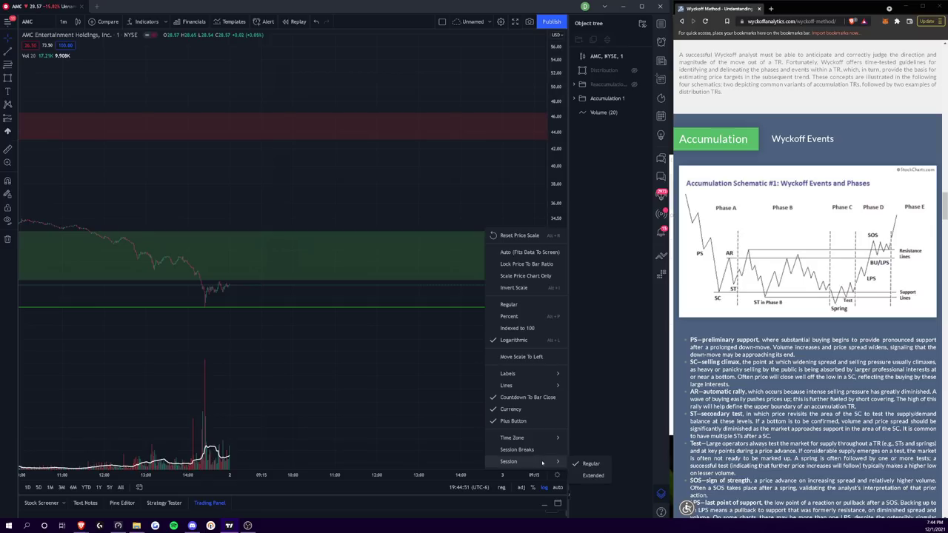
click(582, 477)
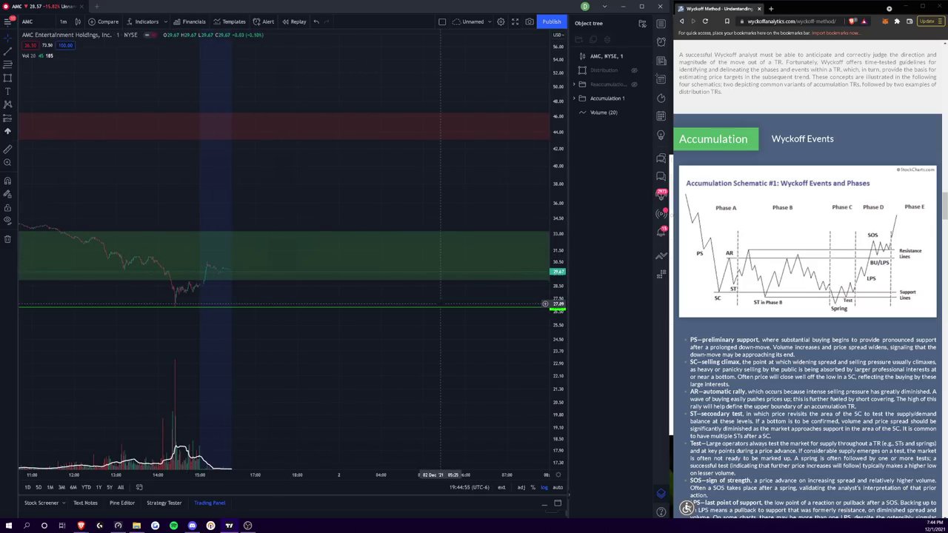
scroll(807, 282, up, 3)
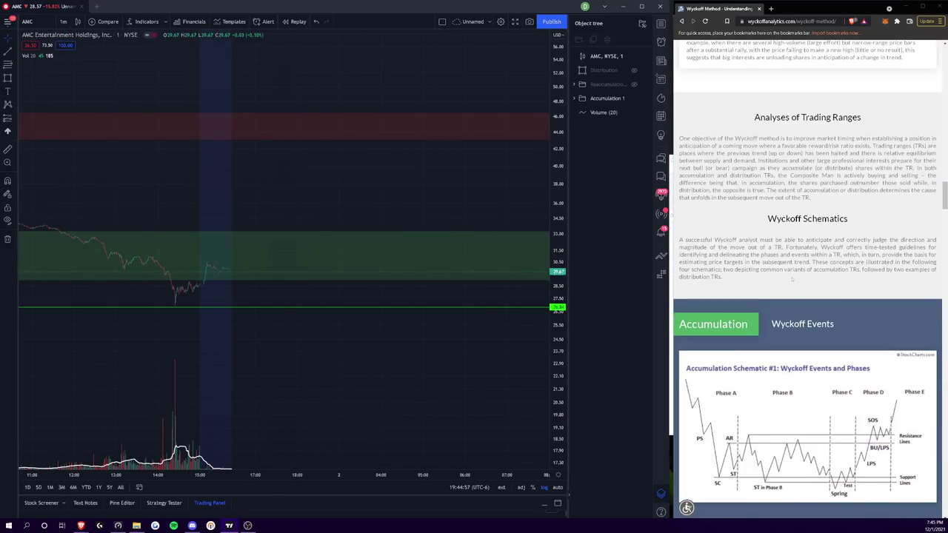
scroll(807, 281, down, 7)
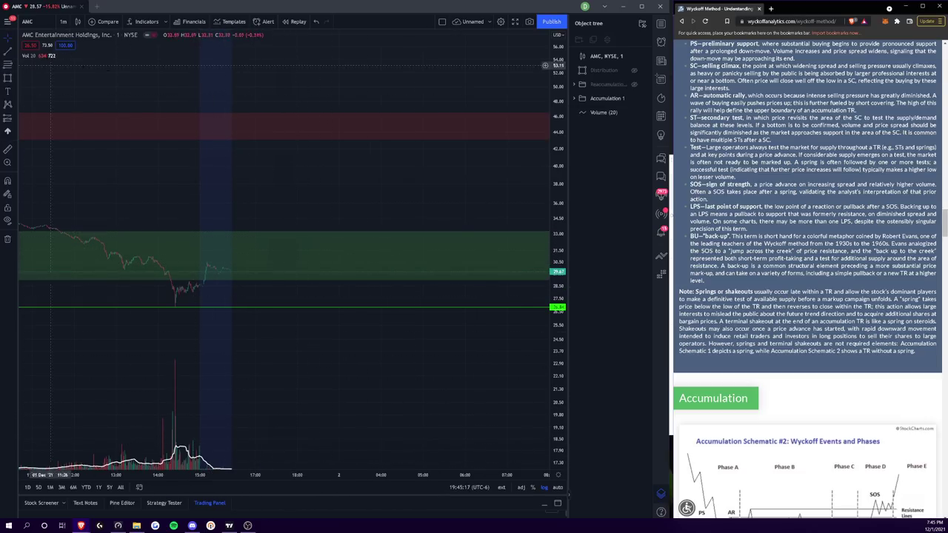
Switch the AMC chart to the 1-hour interval and set the session to Regular
click(64, 21)
click(89, 218)
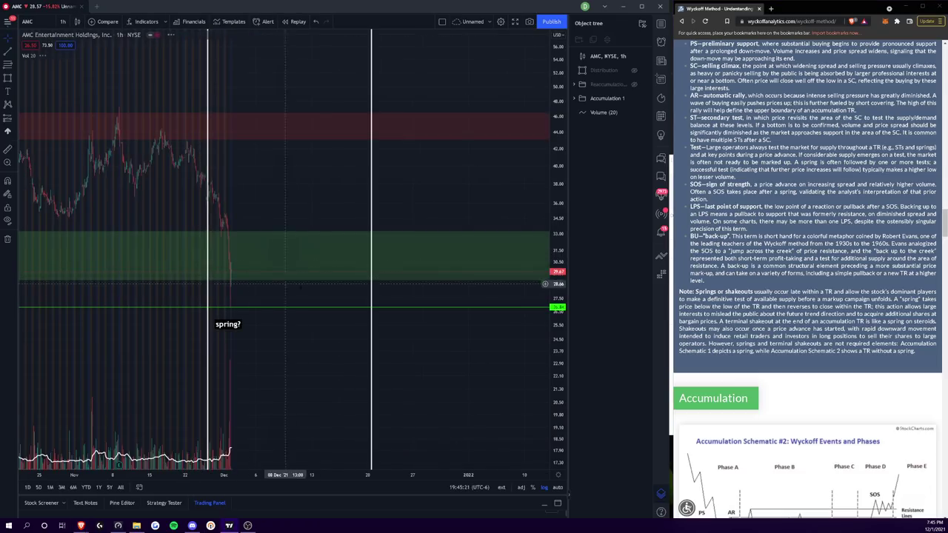
click(557, 475)
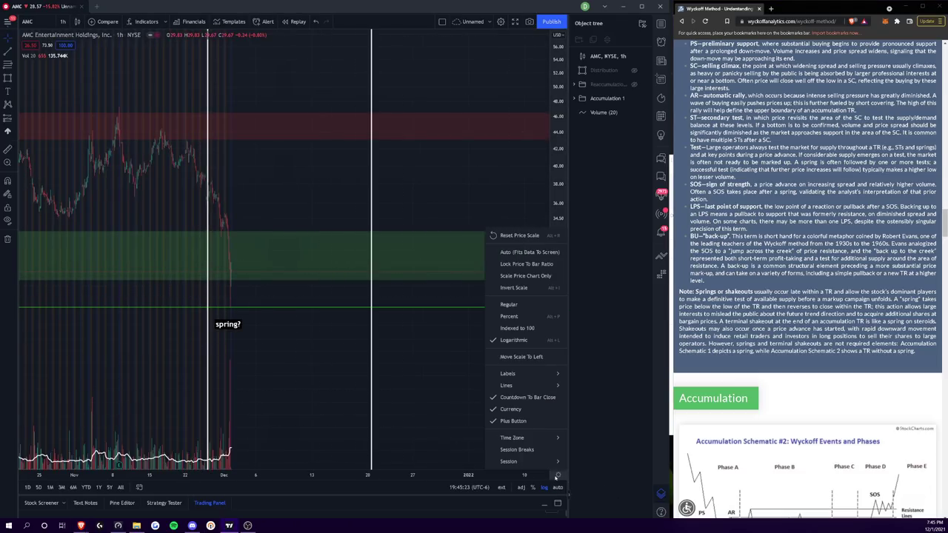
mouse_move(535, 465)
click(589, 464)
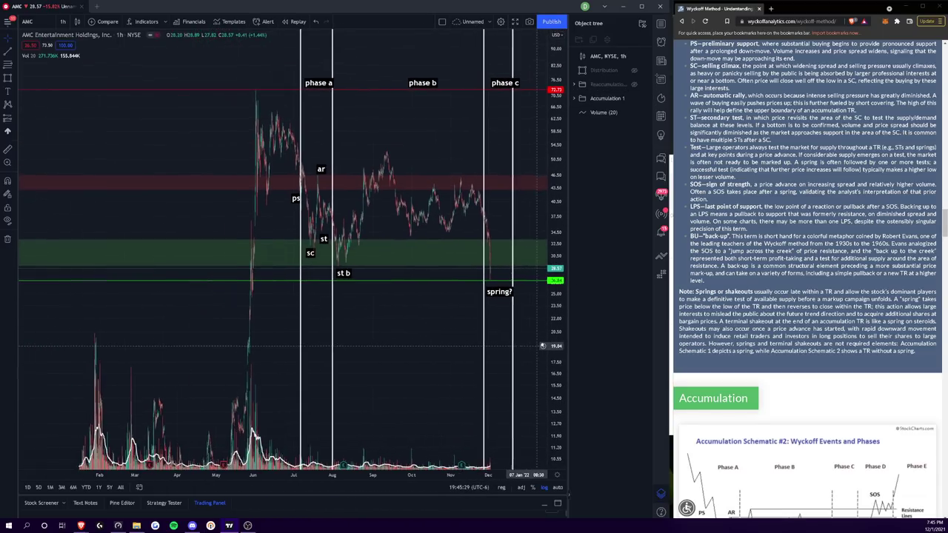
Switch the AMC chart to the 1-day interval and bring the full history from 2014 to the phase labels into view
scroll(444, 311, left, 5)
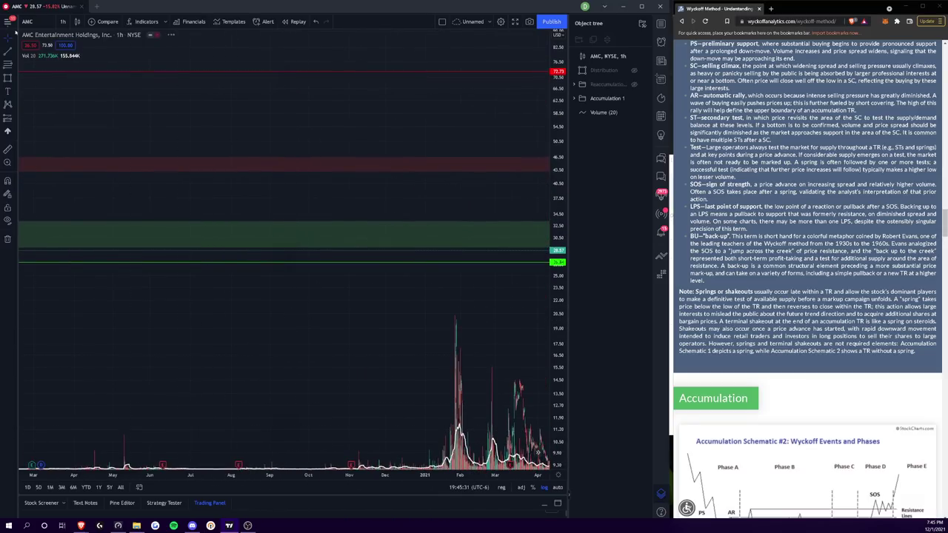
click(62, 22)
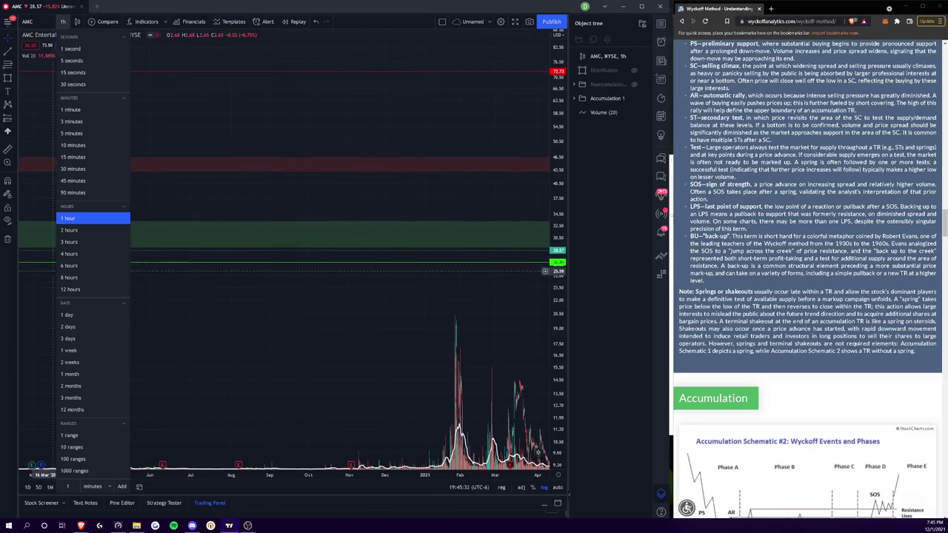
click(93, 316)
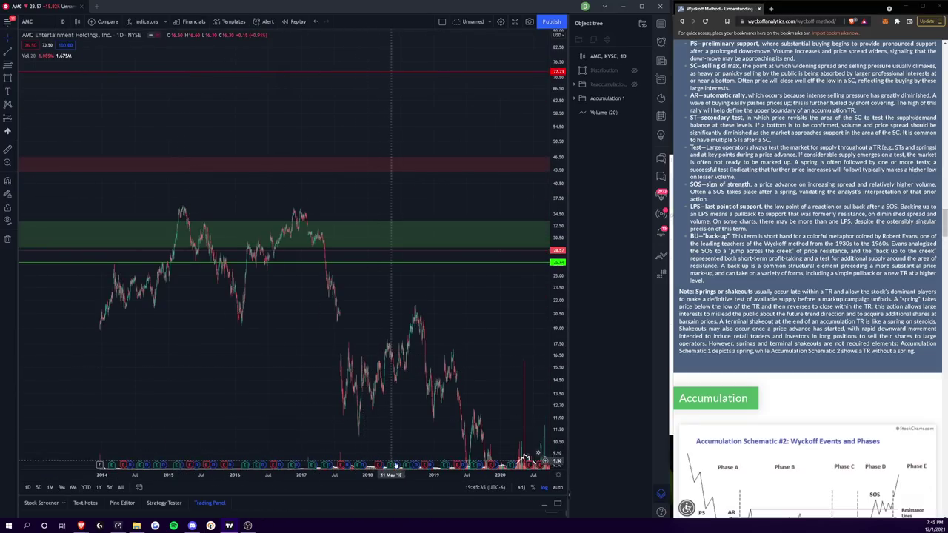
scroll(537, 455, right, 5)
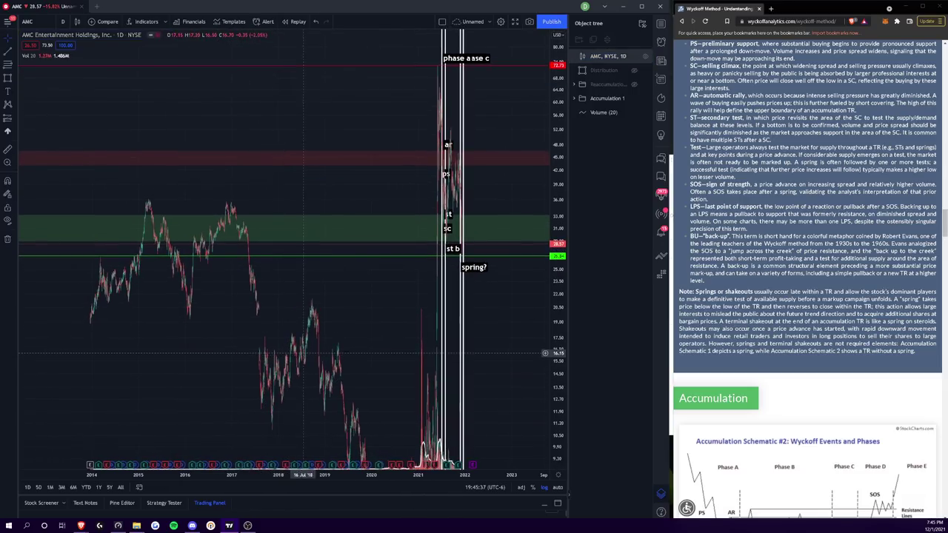
Examine AMC's daily price history from 2014 to 2021 against the green support zone and the green horizontal line
drag(393, 475, 1, 433)
drag(115, 391, 314, 356)
scroll(314, 355, left, 10)
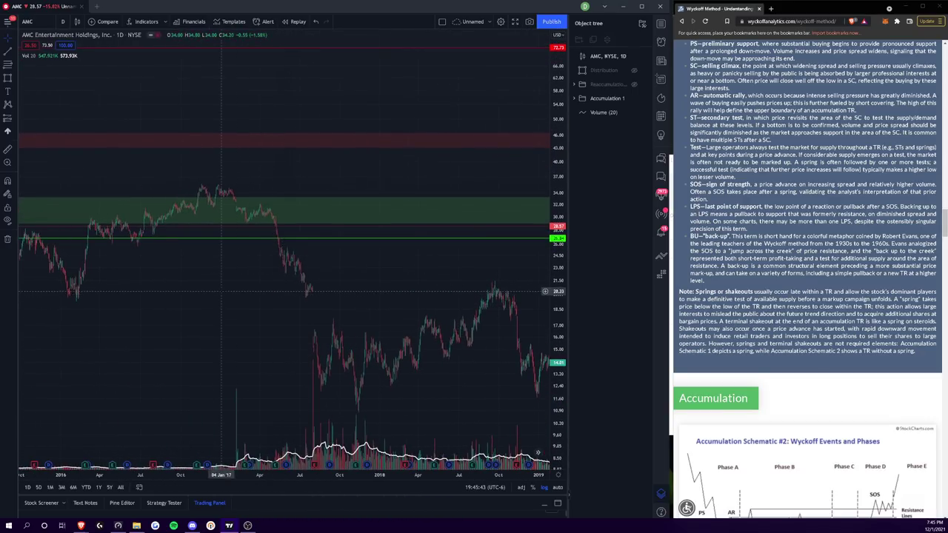
click(198, 236)
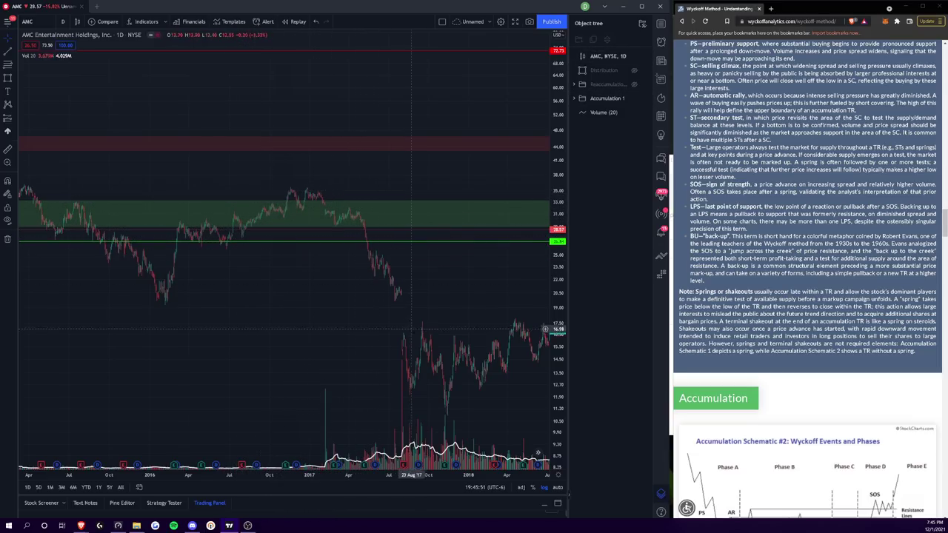
scroll(360, 237, right, 10)
scroll(238, 288, right, 6)
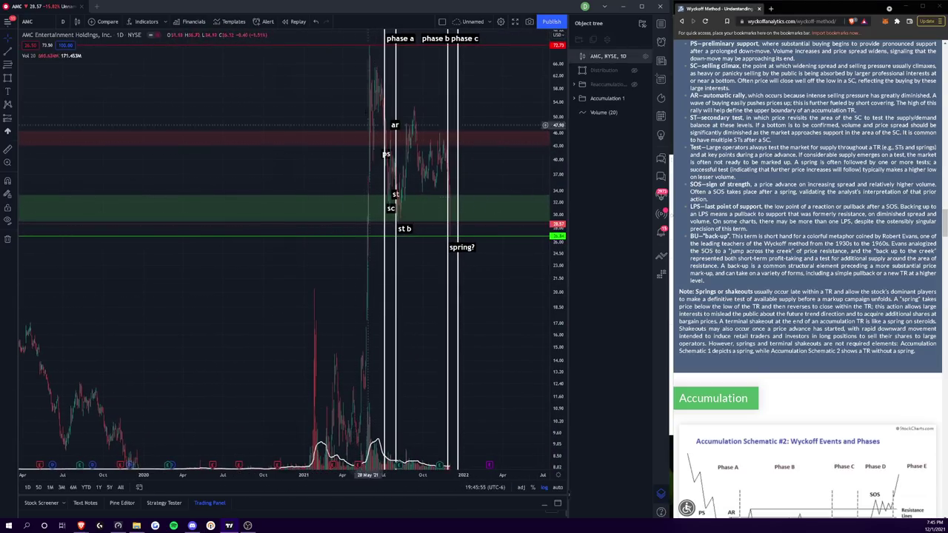
scroll(363, 259, left, 15)
scroll(372, 302, left, 15)
scroll(250, 288, left, 2)
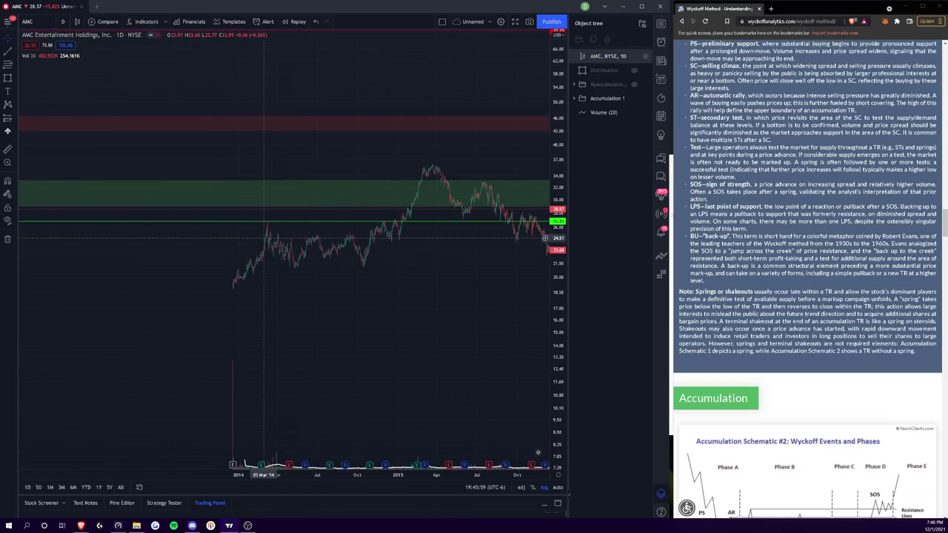
click(265, 223)
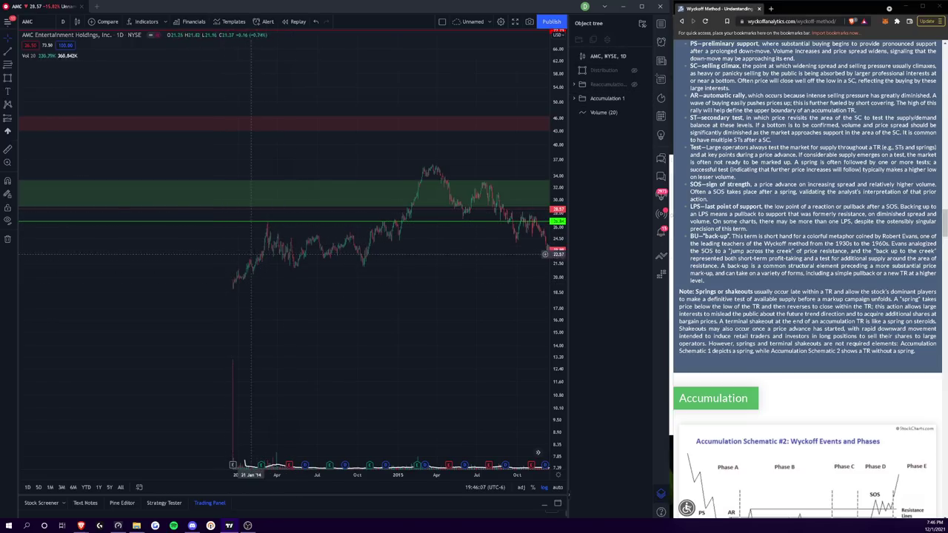
drag(374, 288, 193, 282)
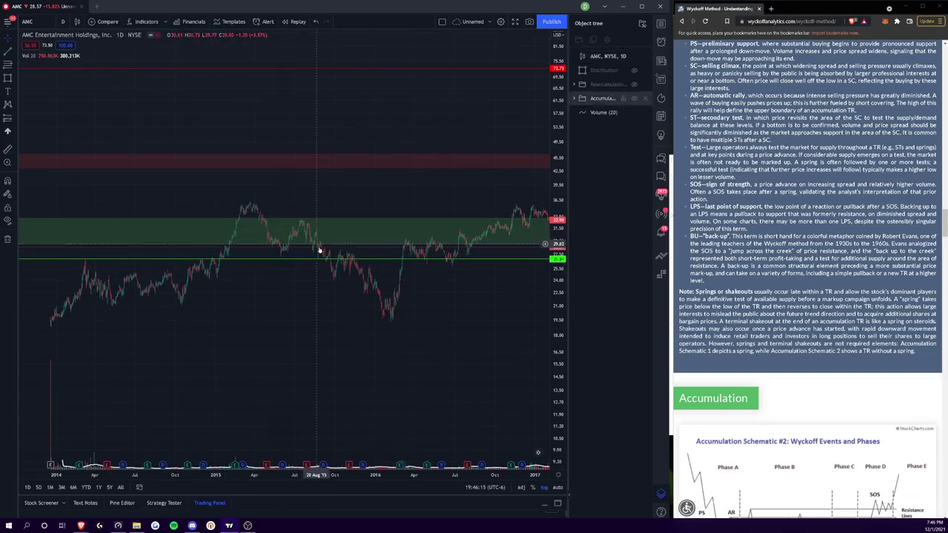
scroll(367, 263, right, 5)
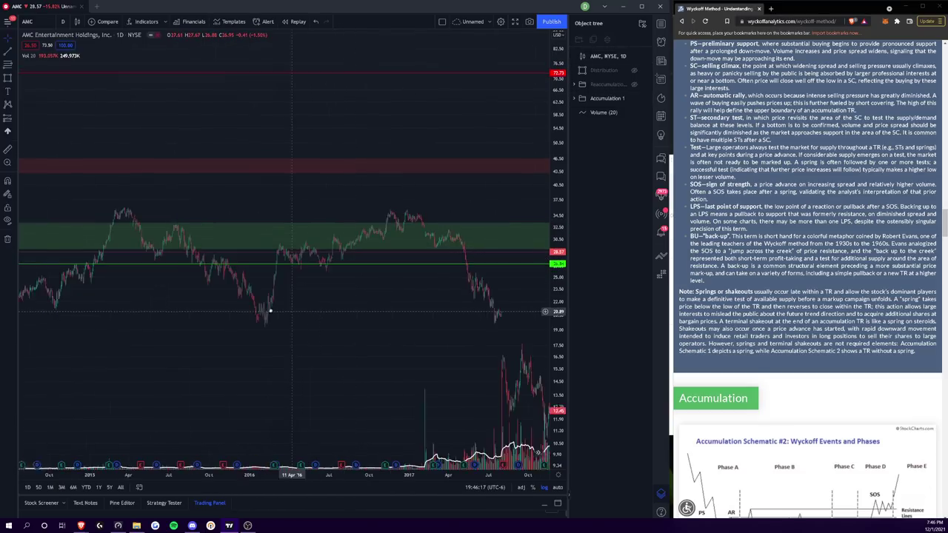
scroll(422, 319, right, 10)
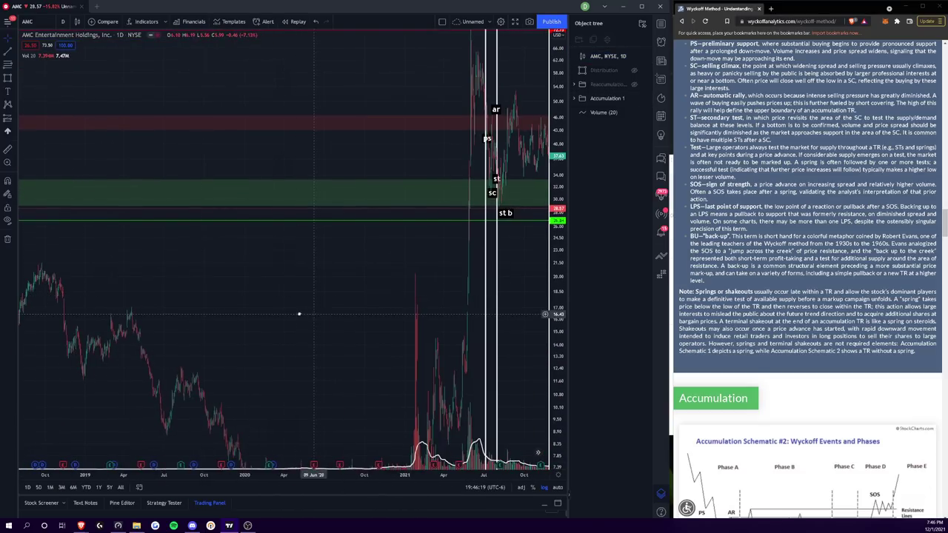
Draw a descending trend line over the daily volume bars from 16 June to 22 November 2021, and delete it
scroll(420, 476, up, 5)
scroll(421, 476, right, 5)
scroll(412, 335, left, 5)
scroll(413, 335, left, 5)
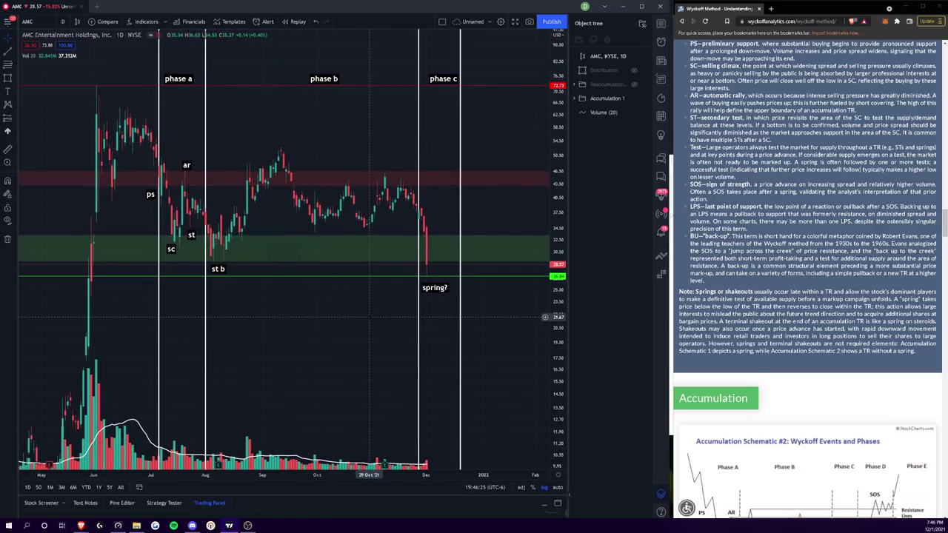
scroll(333, 337, right, 2)
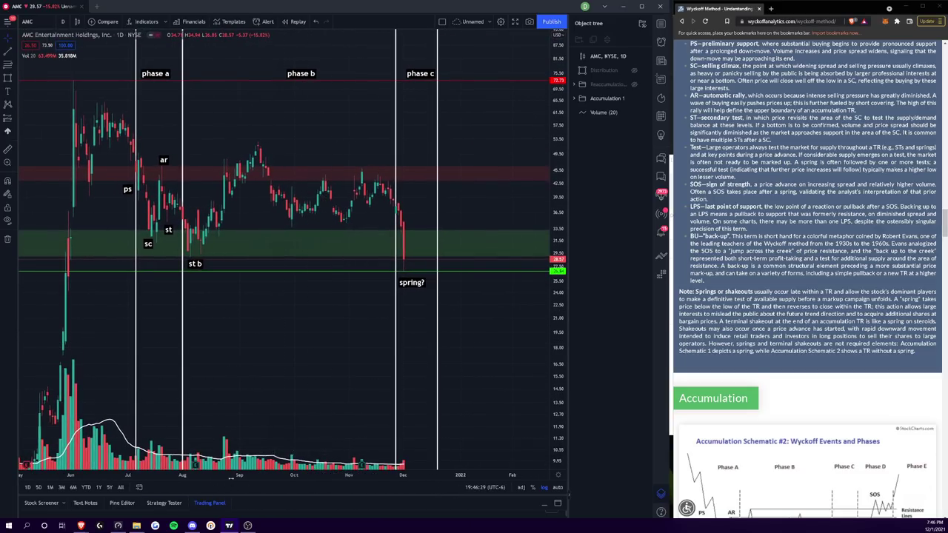
scroll(230, 478, right, 4)
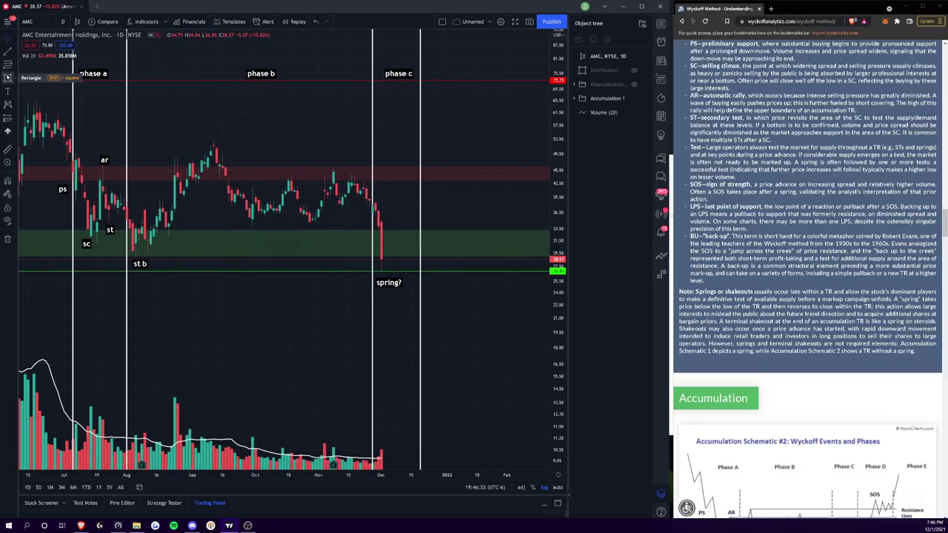
click(7, 51)
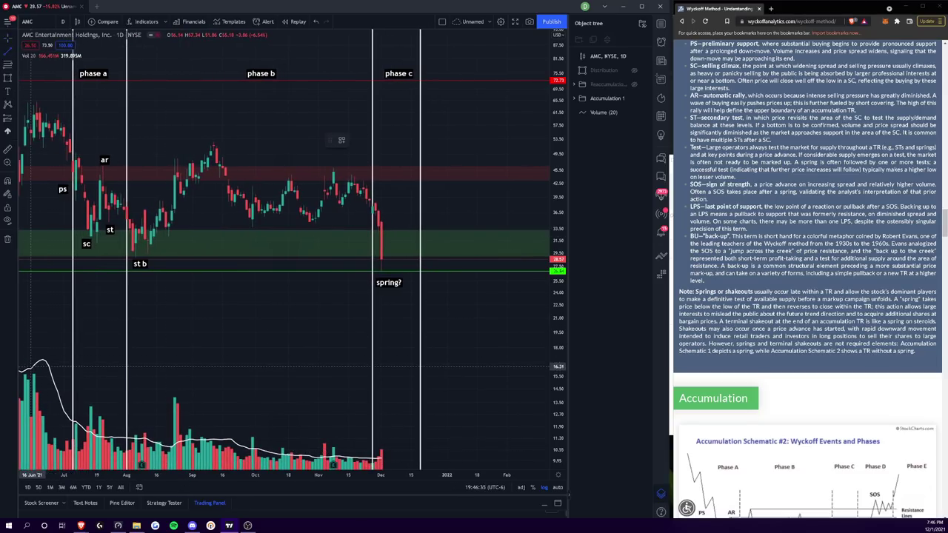
click(22, 366)
click(356, 439)
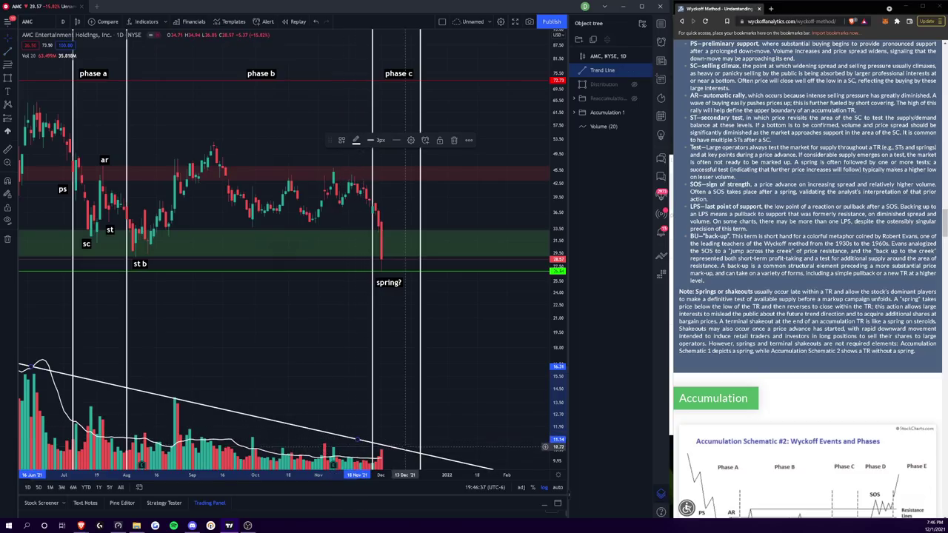
drag(357, 441, 364, 446)
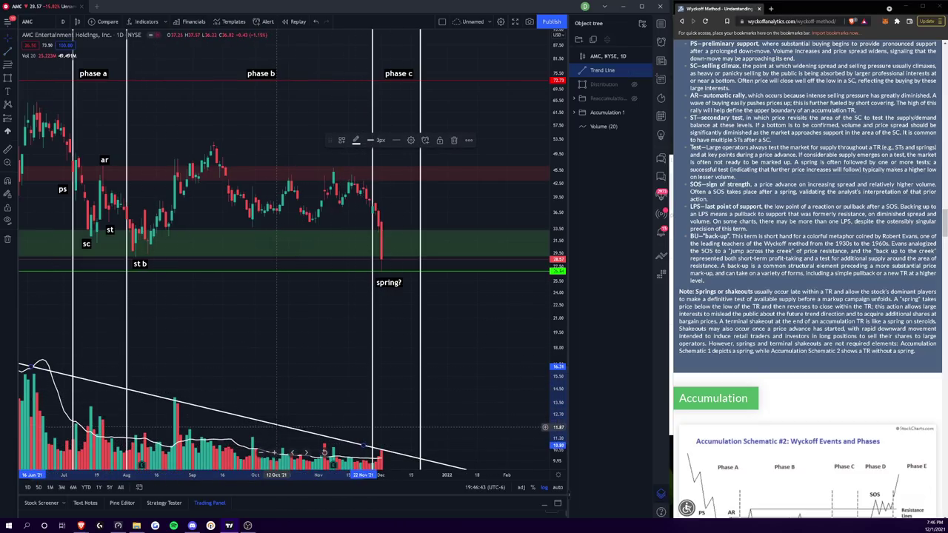
key(Delete)
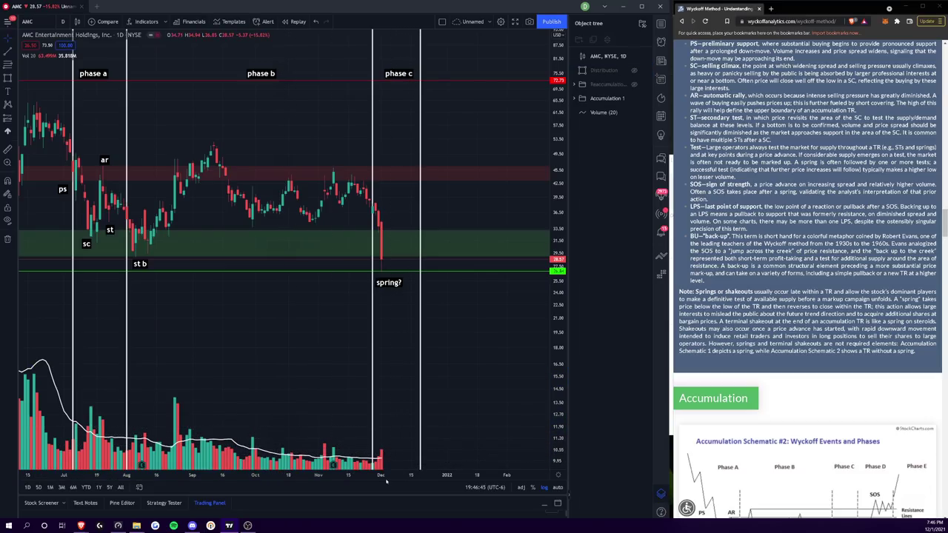
Inspect the latest daily volume bars around phase c and switch the AMC chart to the 4-hour interval
drag(384, 478, 96, 421)
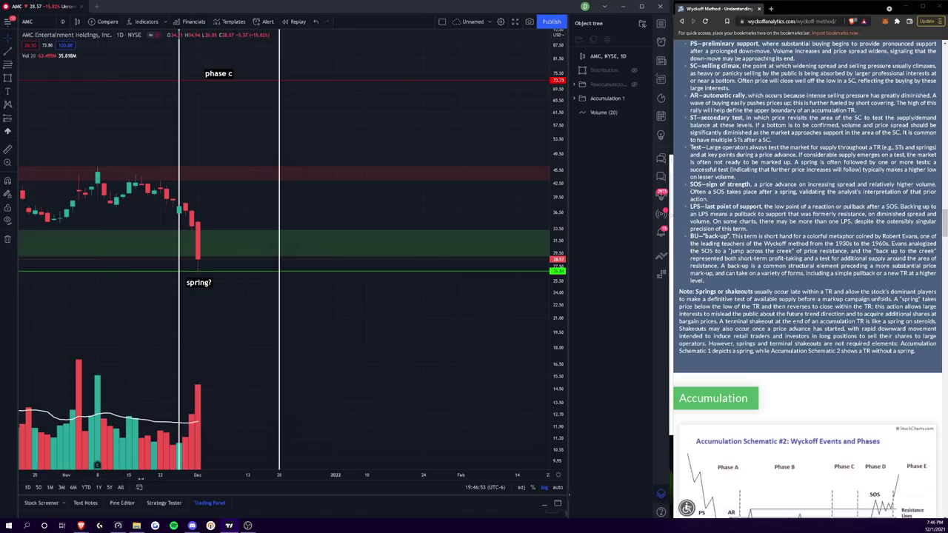
drag(170, 475, 290, 472)
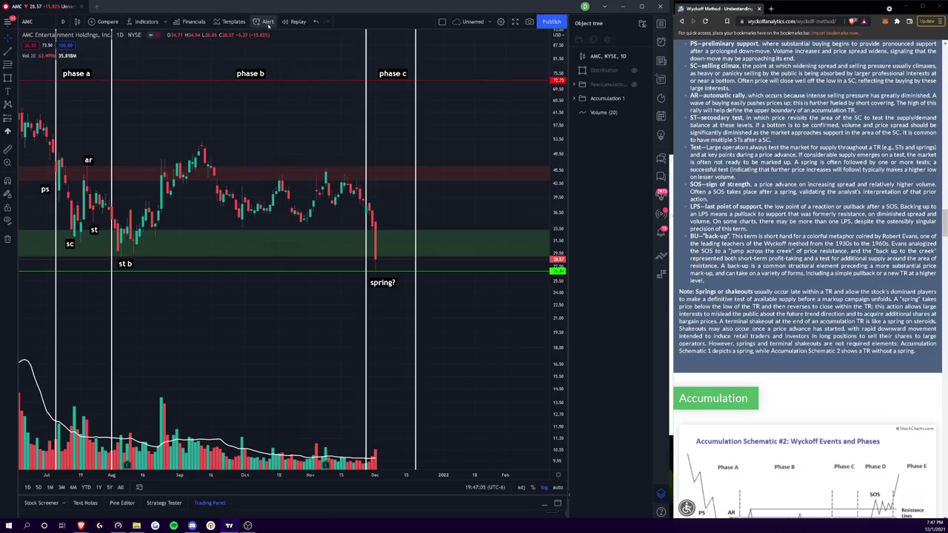
click(62, 21)
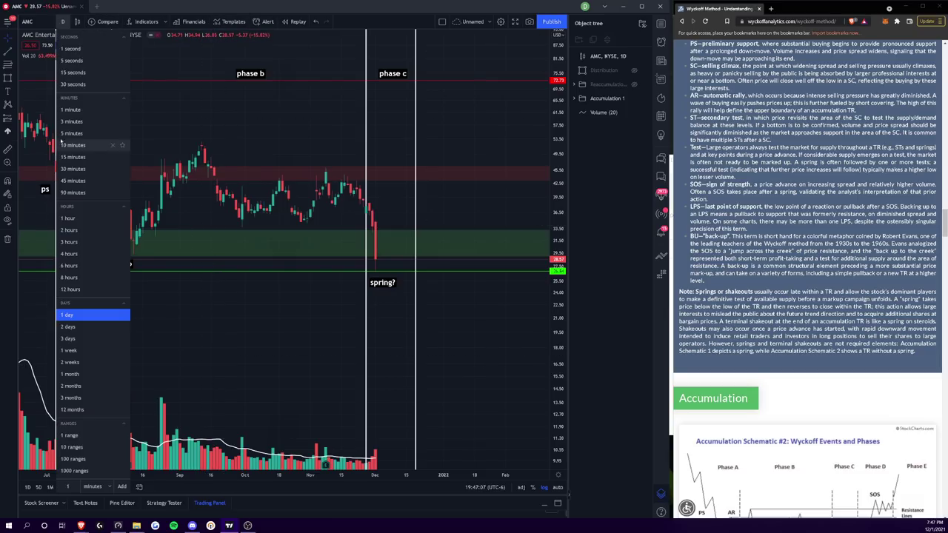
click(74, 243)
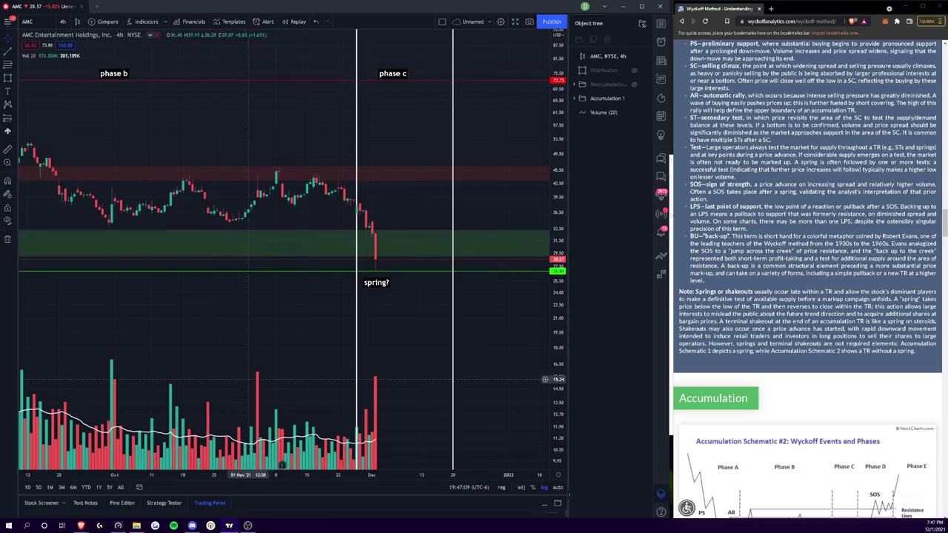
scroll(399, 465, down, 3)
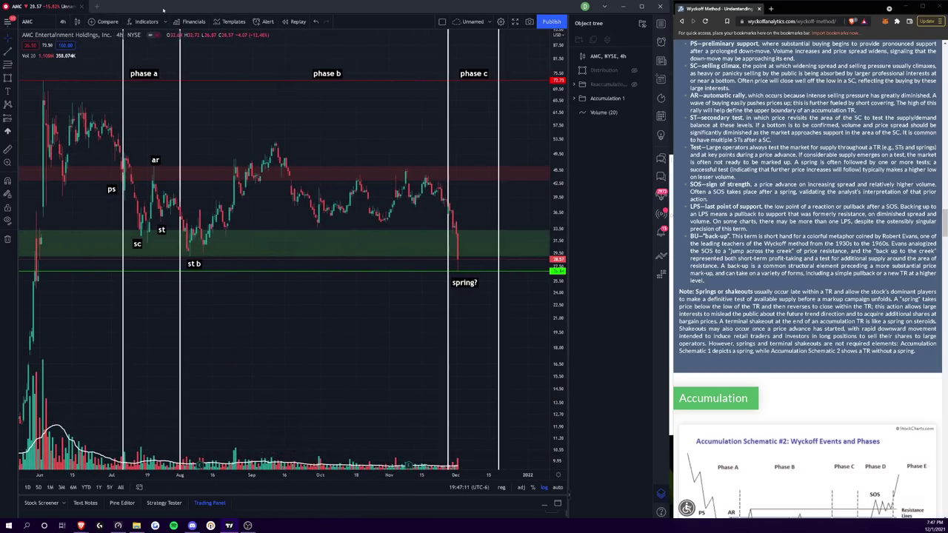
Add the On Balance Volume indicator and stretch its vertical scale to magnify the swings since June 2021
click(143, 21)
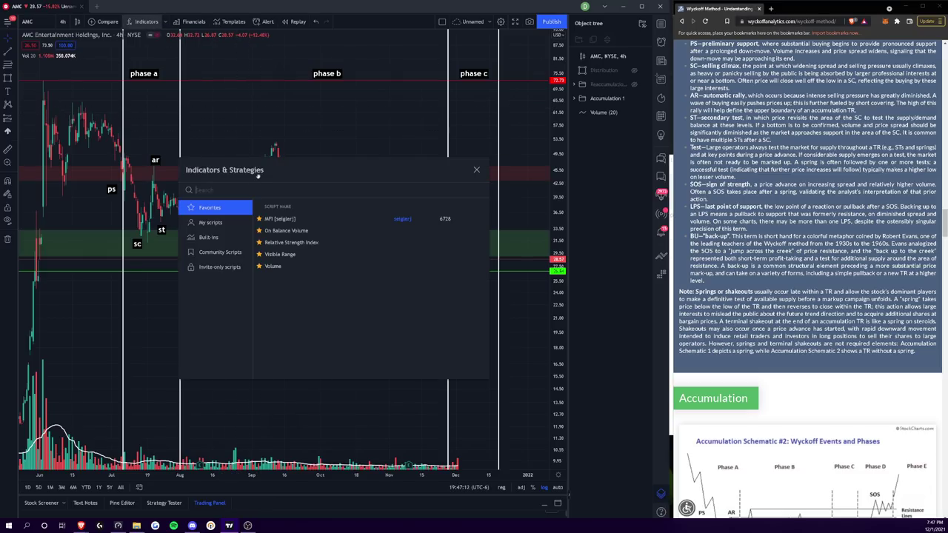
click(286, 230)
click(358, 463)
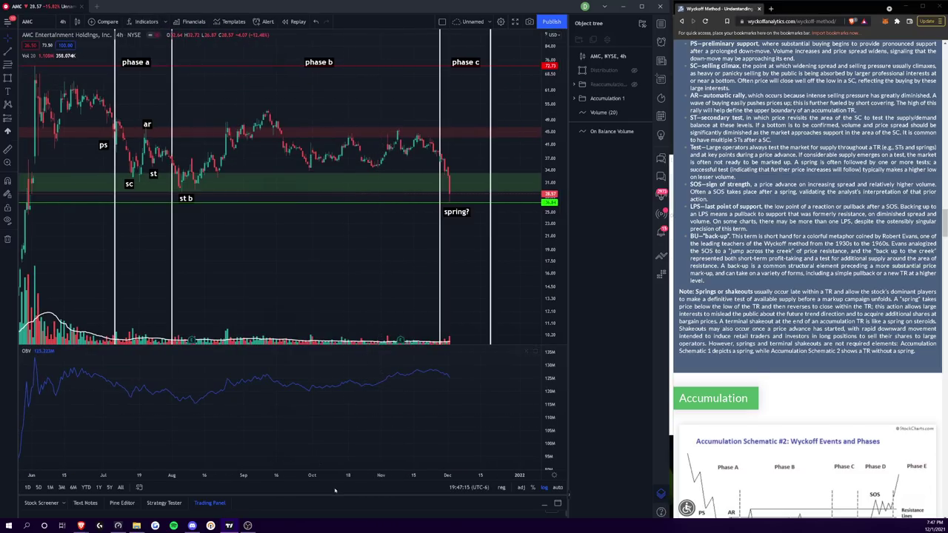
scroll(341, 478, down, 5)
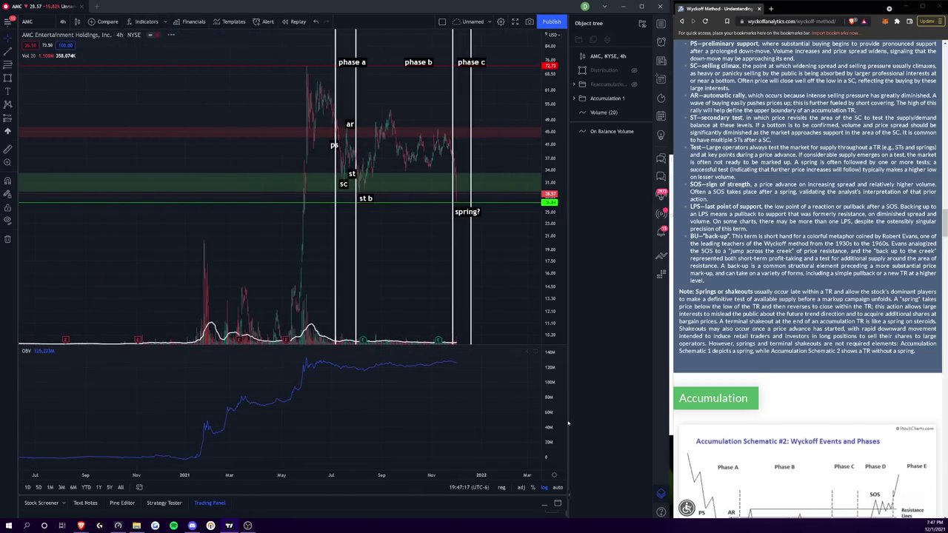
scroll(531, 289, right, 5)
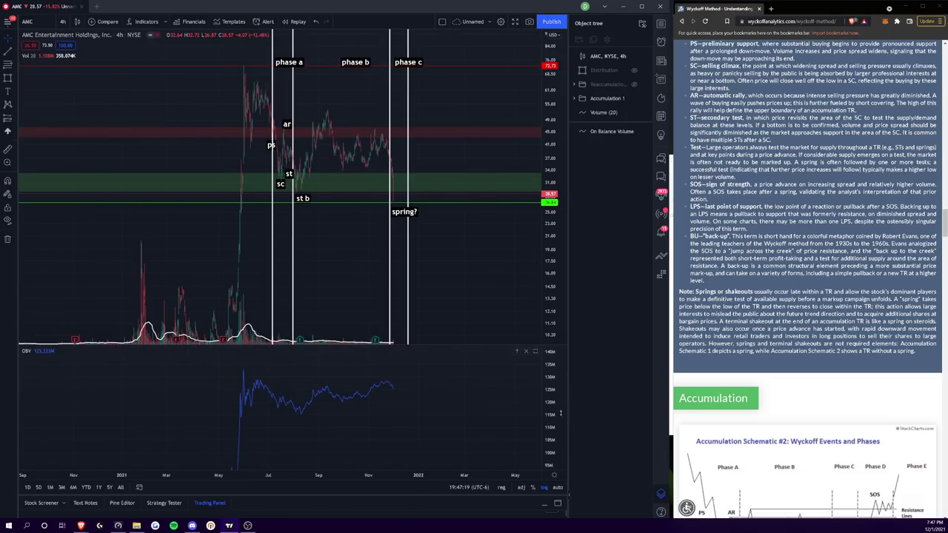
scroll(536, 313, right, 1)
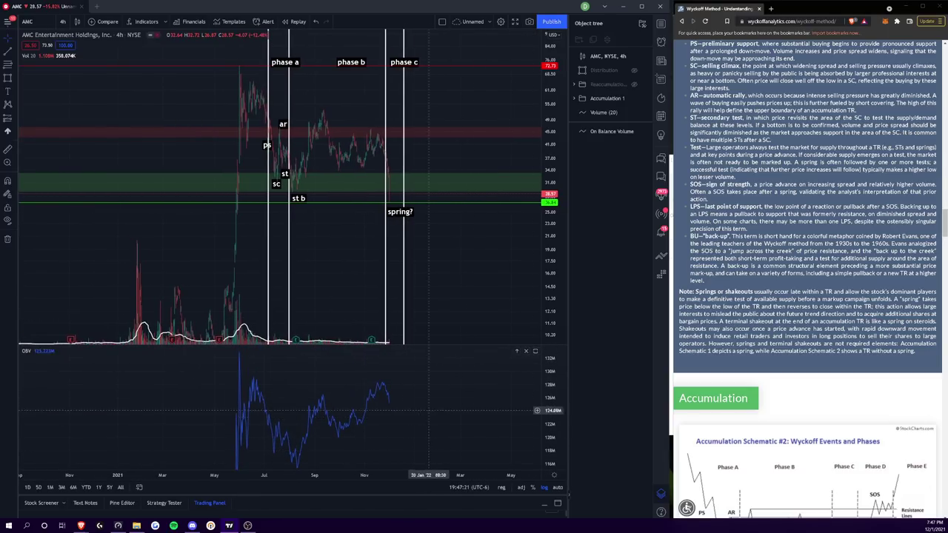
Draw a horizontal line across the On Balance Volume pane at about 125.3M, level with the latest reading
click(14, 52)
click(51, 146)
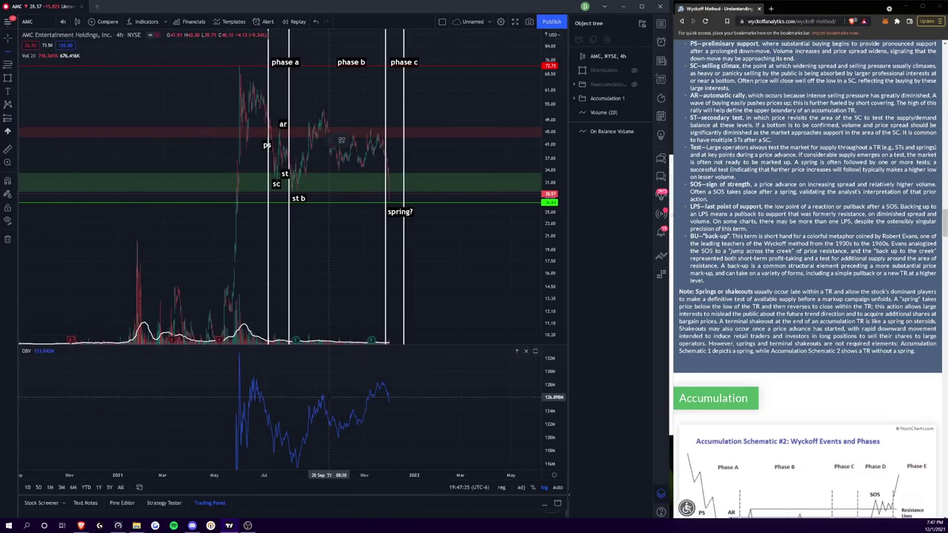
click(323, 402)
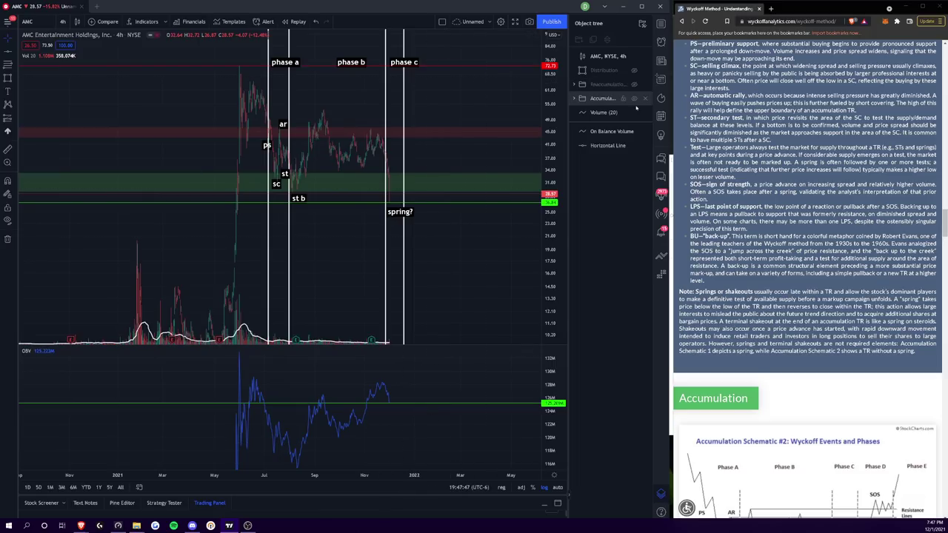
Widen the chart window and draw a descending trend line from the 13 September 2021 price peak across the November highs to 21 December
drag(673, 128, 732, 140)
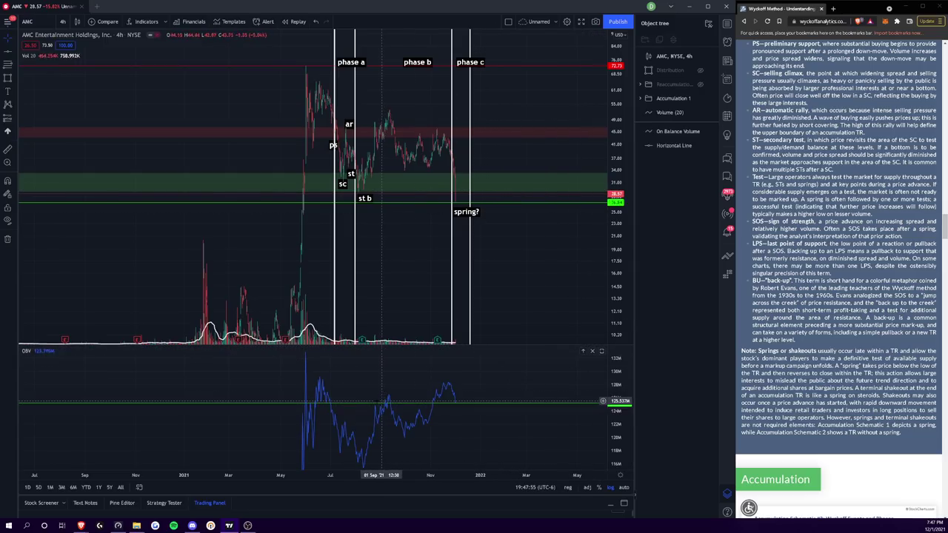
scroll(496, 432, up, 5)
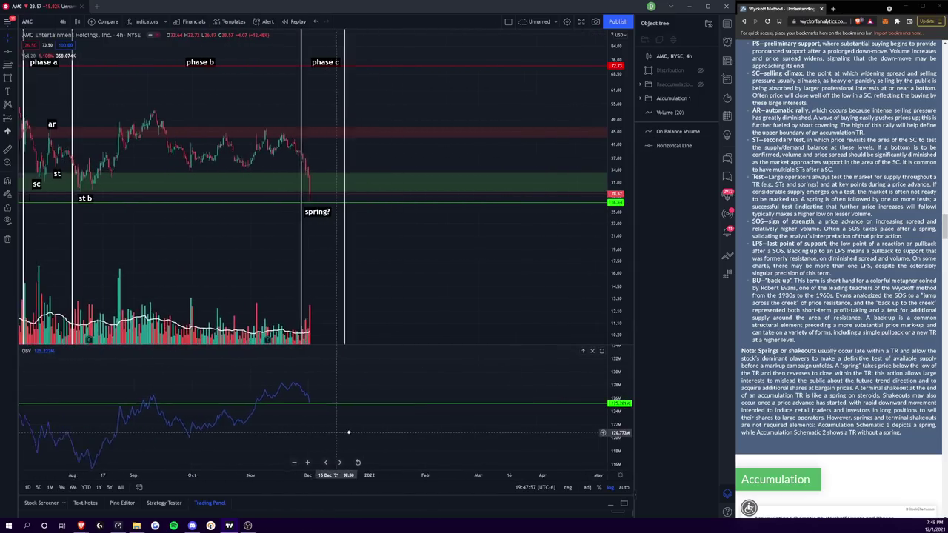
click(18, 56)
click(45, 65)
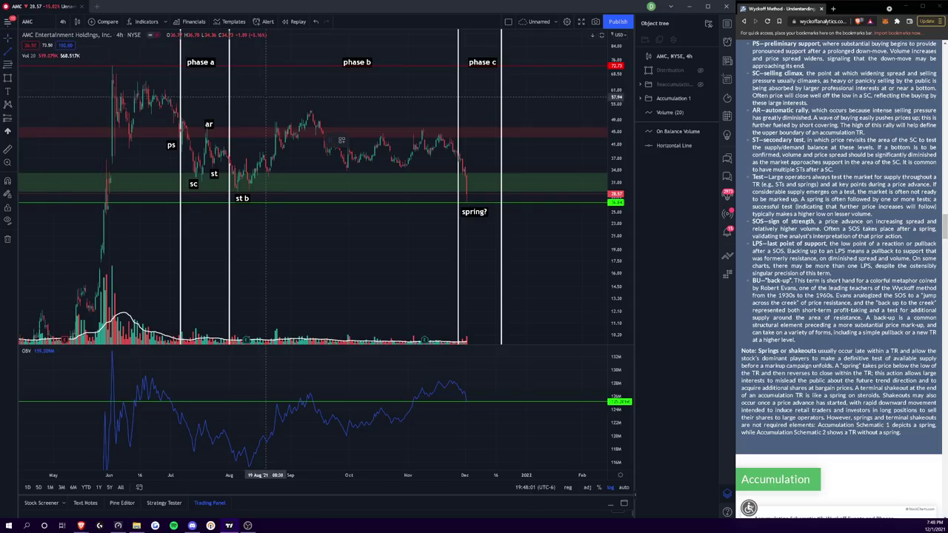
click(311, 109)
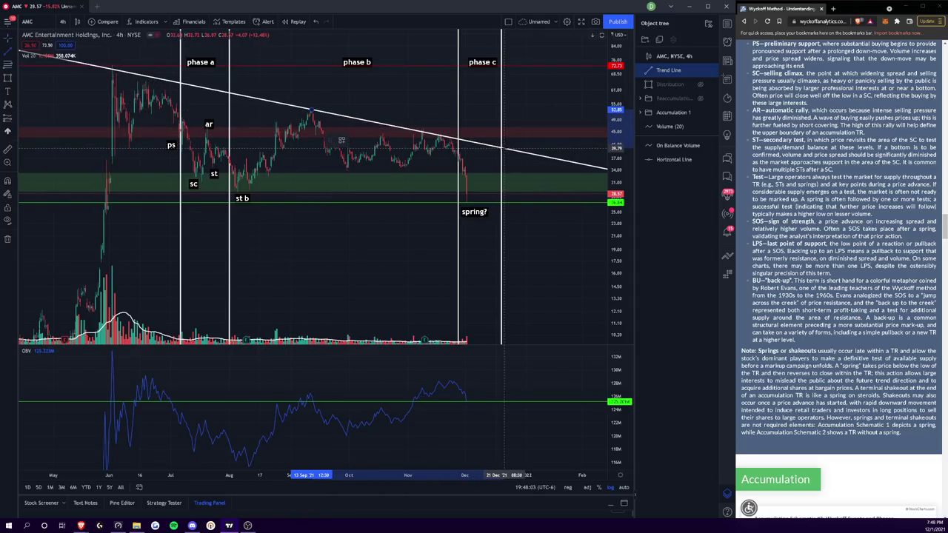
click(506, 150)
click(469, 272)
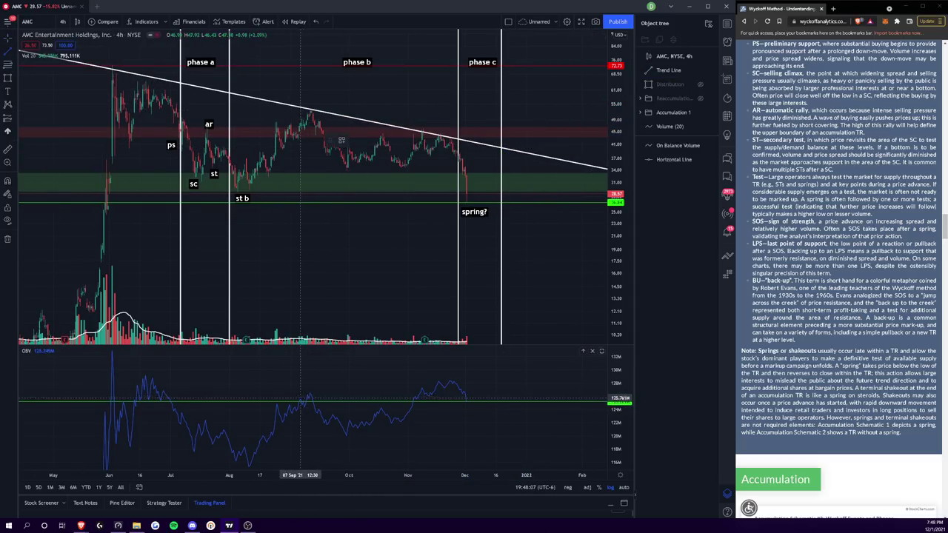
Draw a nearly flat trend line on the On Balance Volume pane from 25 August to 1 December 2021
click(278, 400)
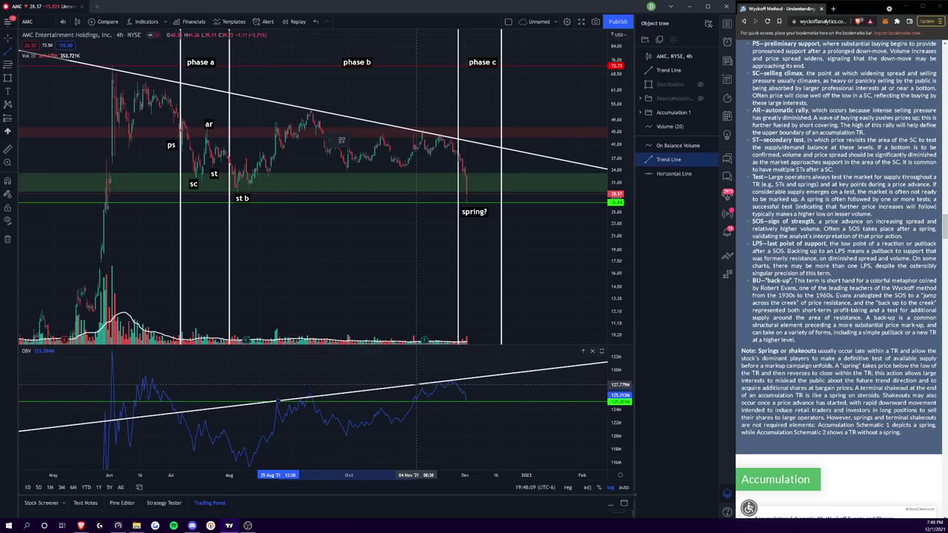
click(442, 401)
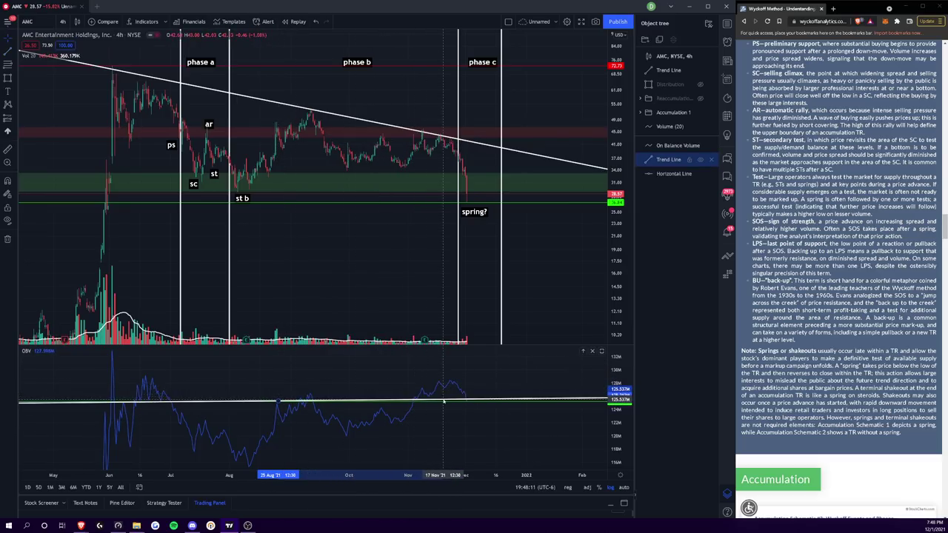
click(465, 401)
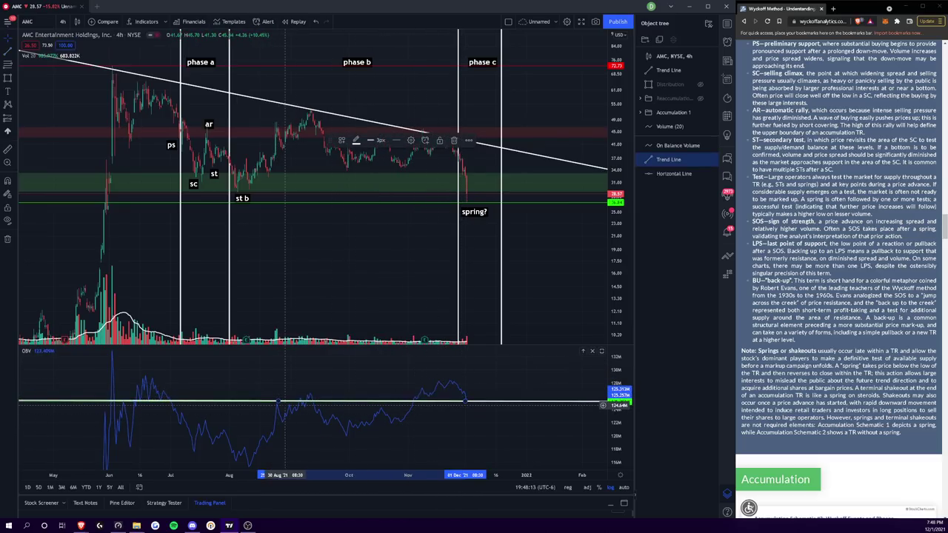
Delete the nearly flat trend line on the On Balance Volume pane and the descending trend line on the price chart
drag(279, 401, 275, 402)
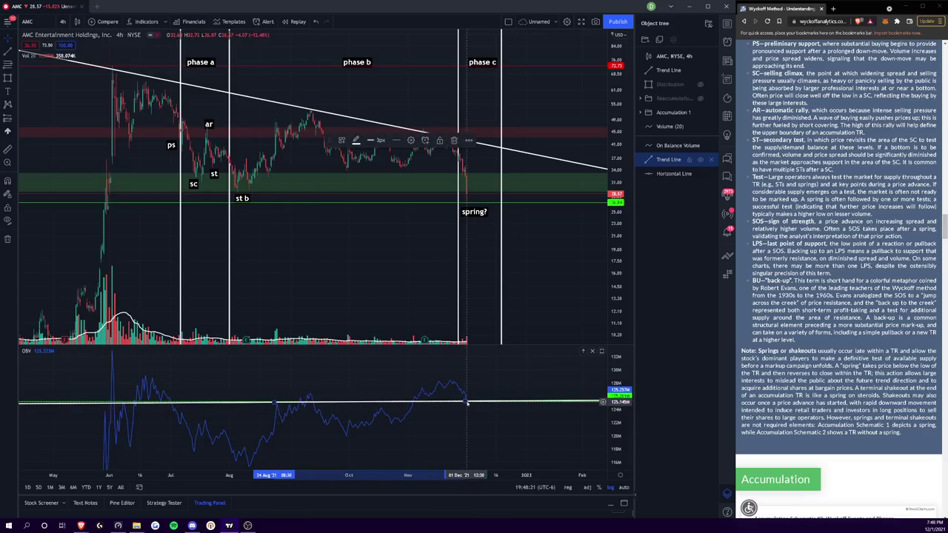
key(Delete)
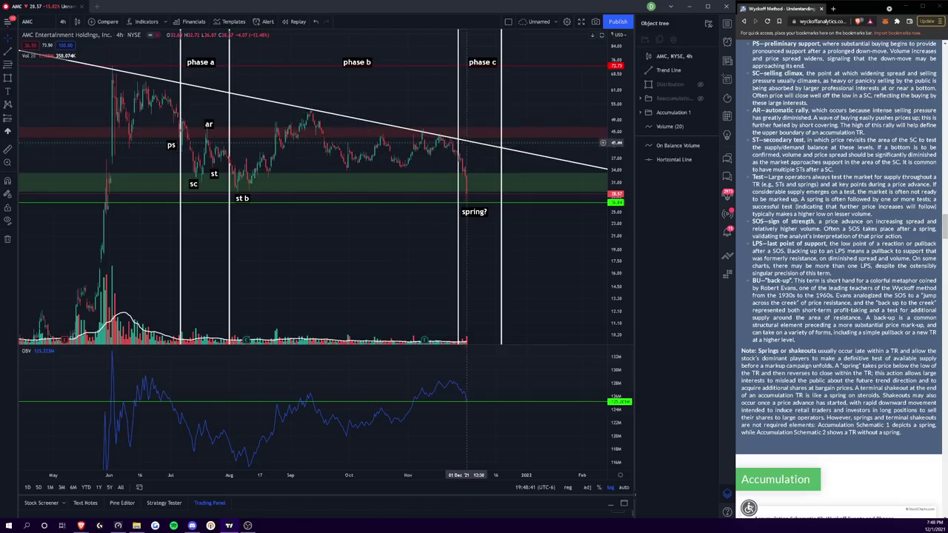
drag(388, 260, 424, 268)
click(404, 134)
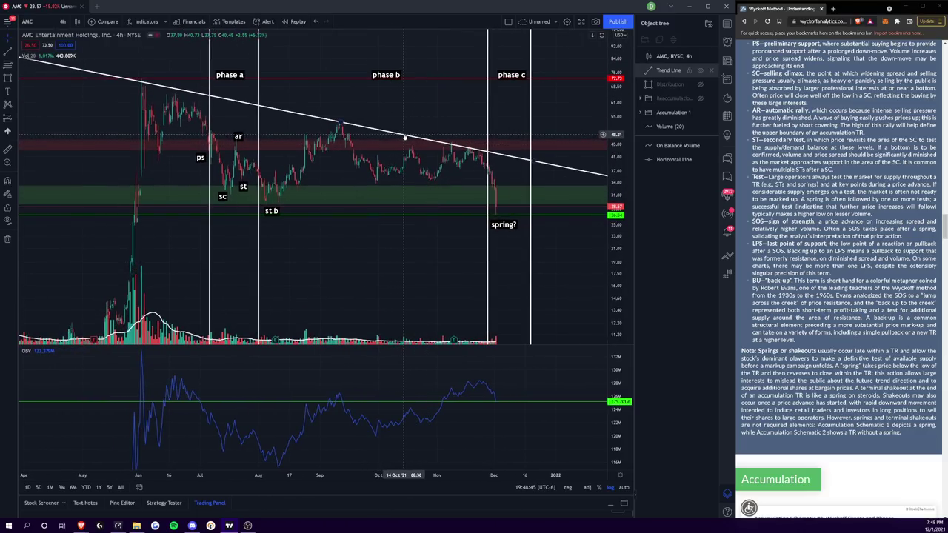
key(Delete)
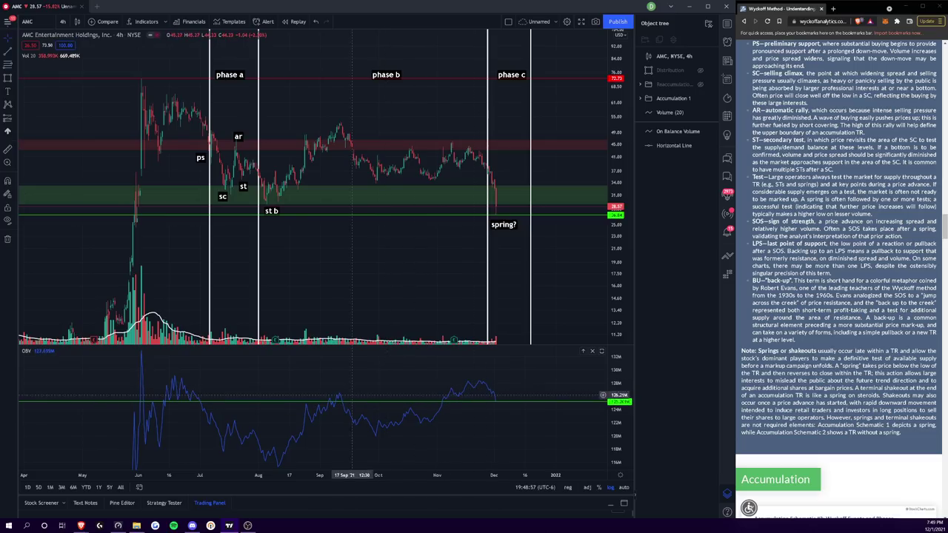
Reposition the horizontal line on the On Balance Volume pane to about 125.25M, level with the latest reading
drag(602, 404, 308, 401)
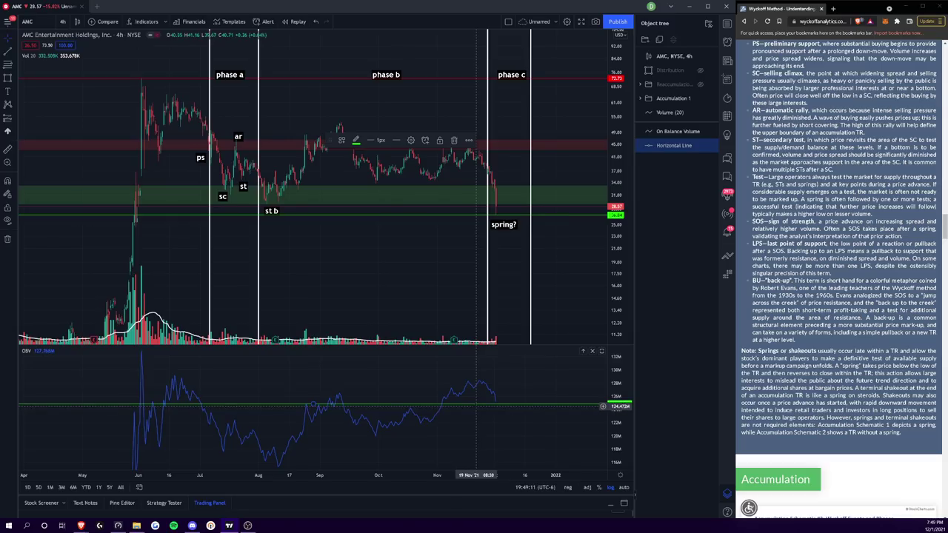
drag(476, 406, 477, 403)
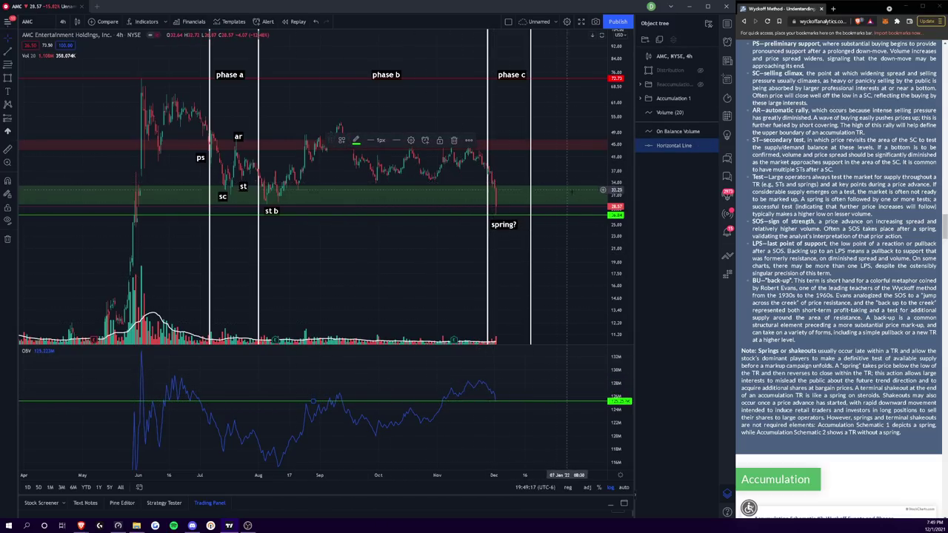
Show the Reaccumulation AD drawing group and hide the Accumulation 1 group on the AMC chart
drag(620, 269, 621, 276)
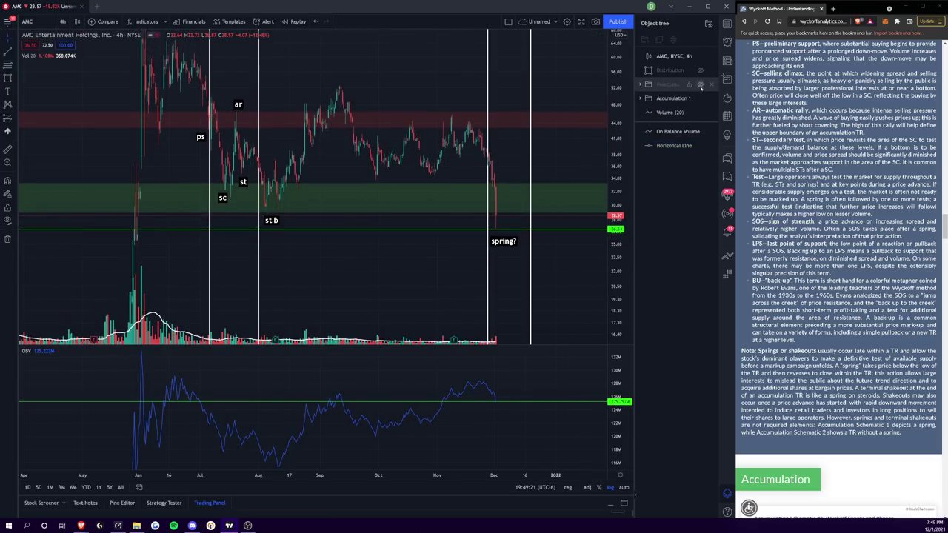
click(700, 86)
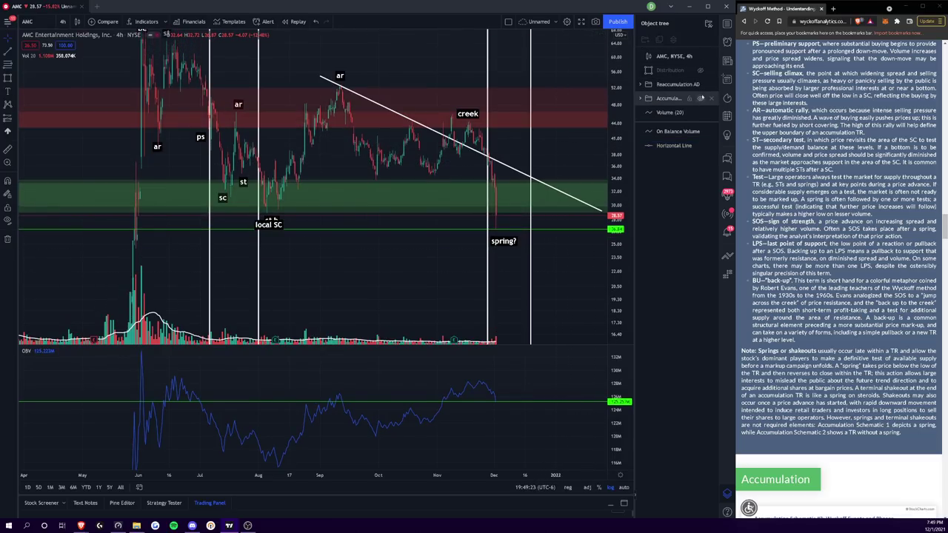
click(701, 99)
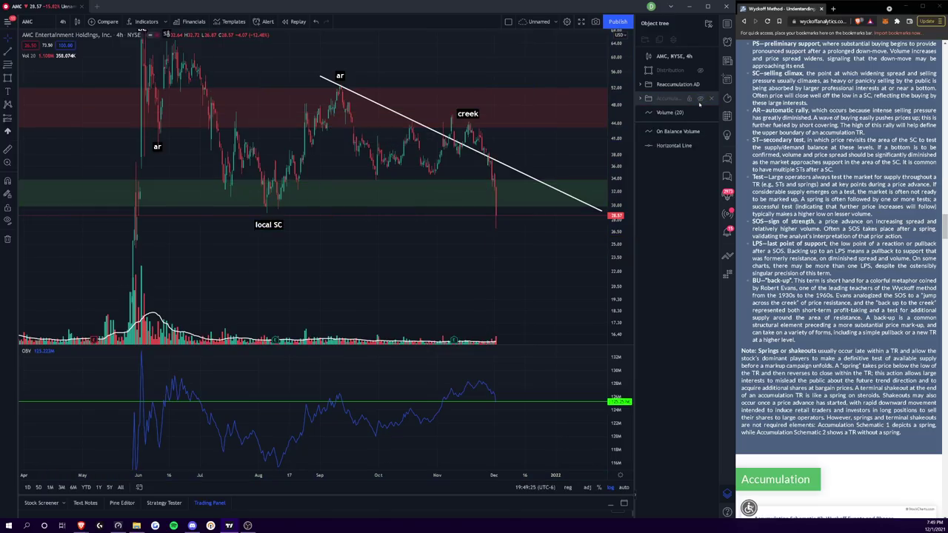
Open the Twitter profile of the trader who posts AMC Wyckoff charts in a new browser tab
click(832, 9)
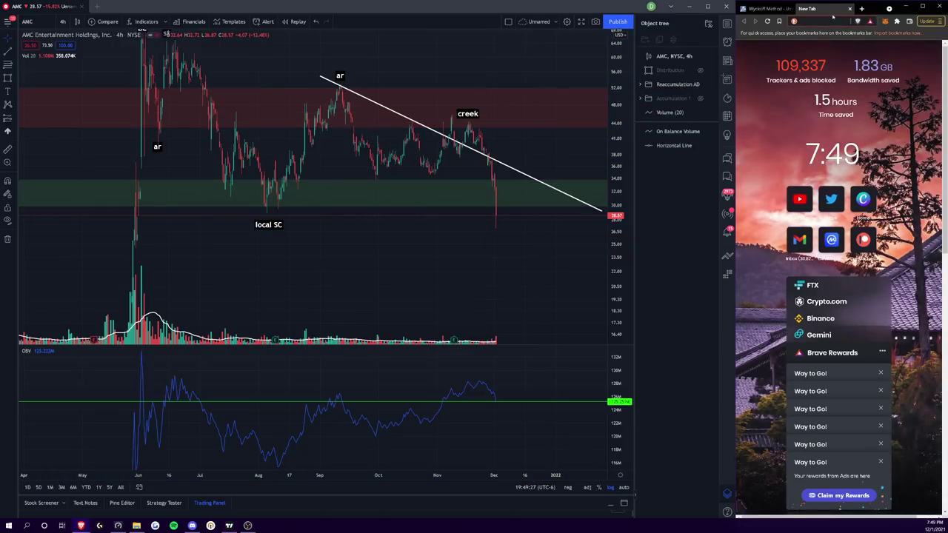
text(twitter.com)
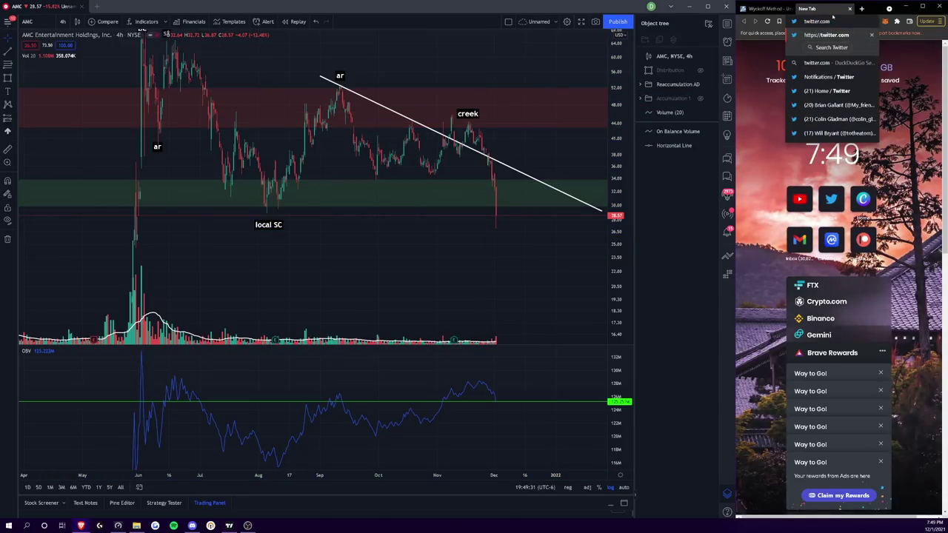
text(/square)
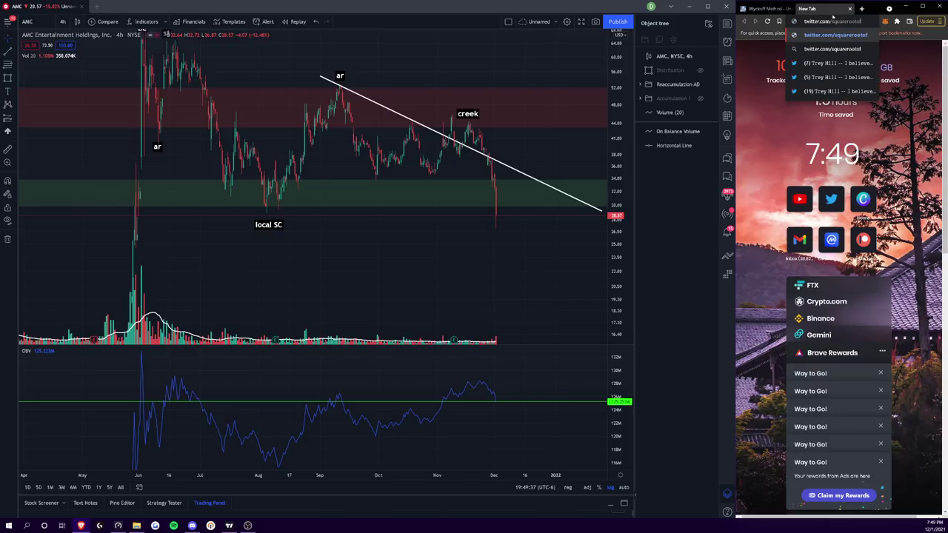
text(rootof)
click(836, 91)
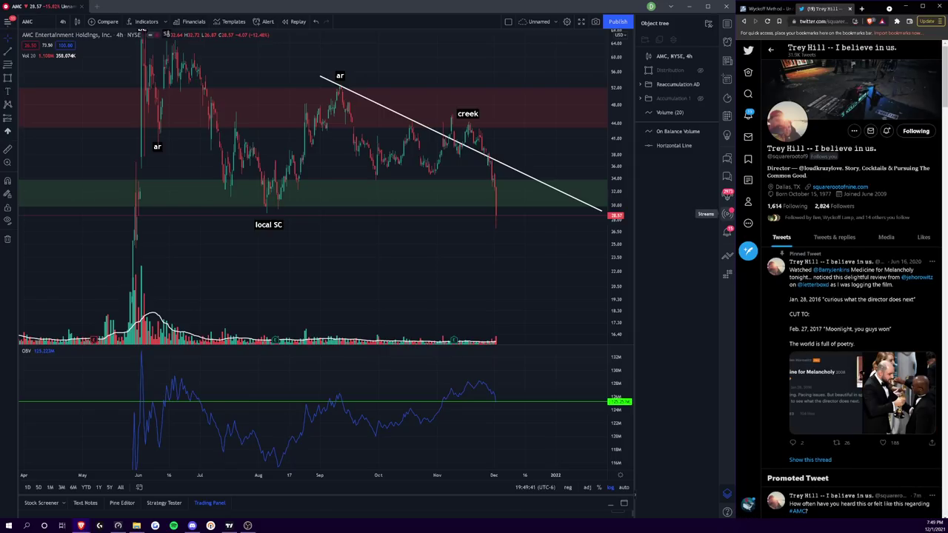
Look through the profile's recent tweets for AMC chart posts on the Wyckoff reaccumulation pattern
scroll(834, 149, down, 2)
scroll(834, 149, down, 10)
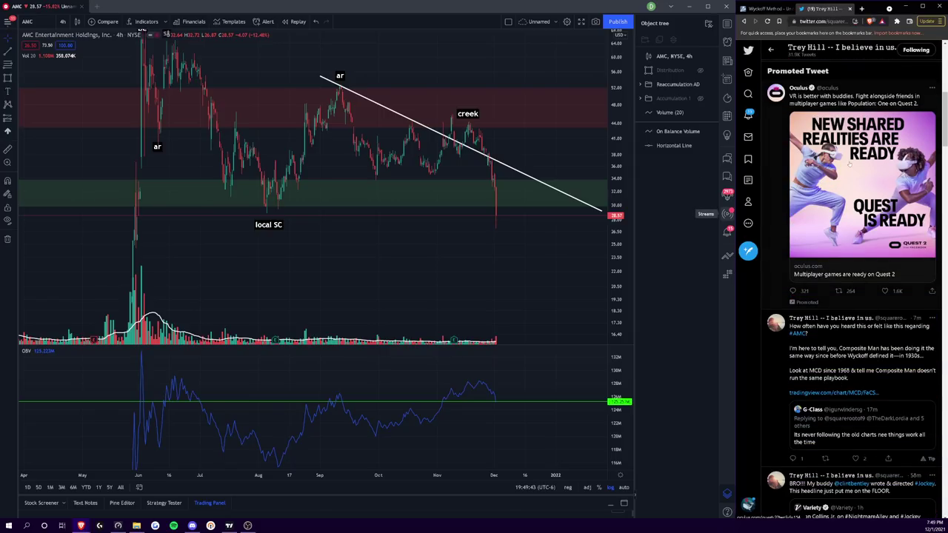
scroll(852, 159, down, 5)
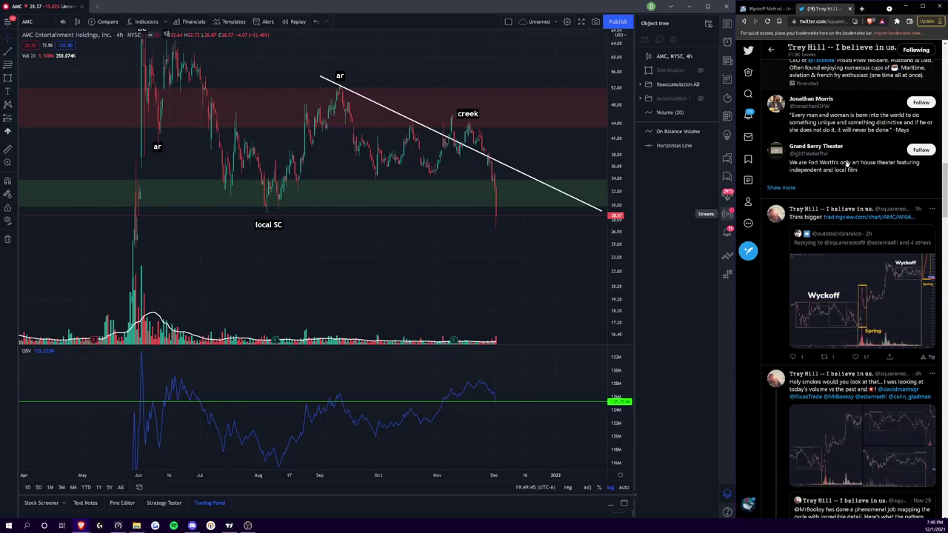
scroll(846, 161, down, 2)
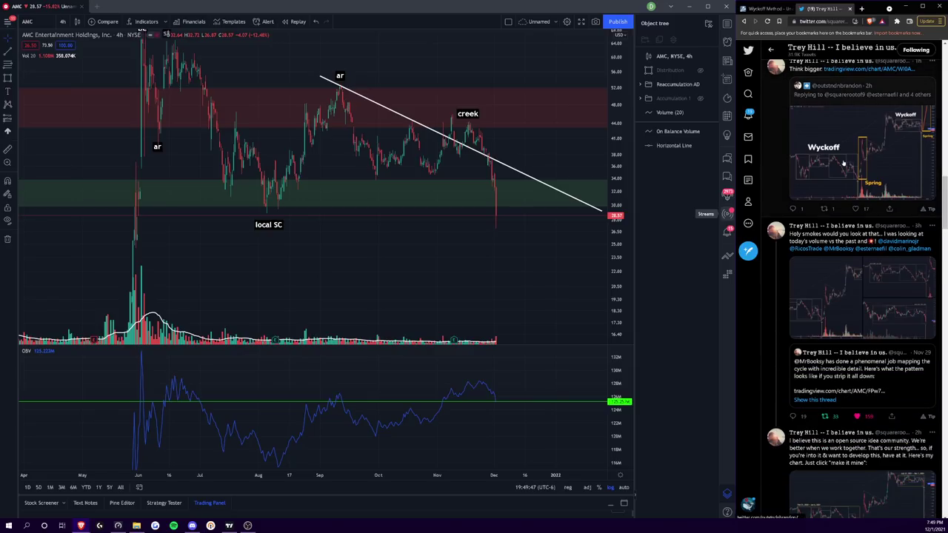
scroll(841, 163, down, 4)
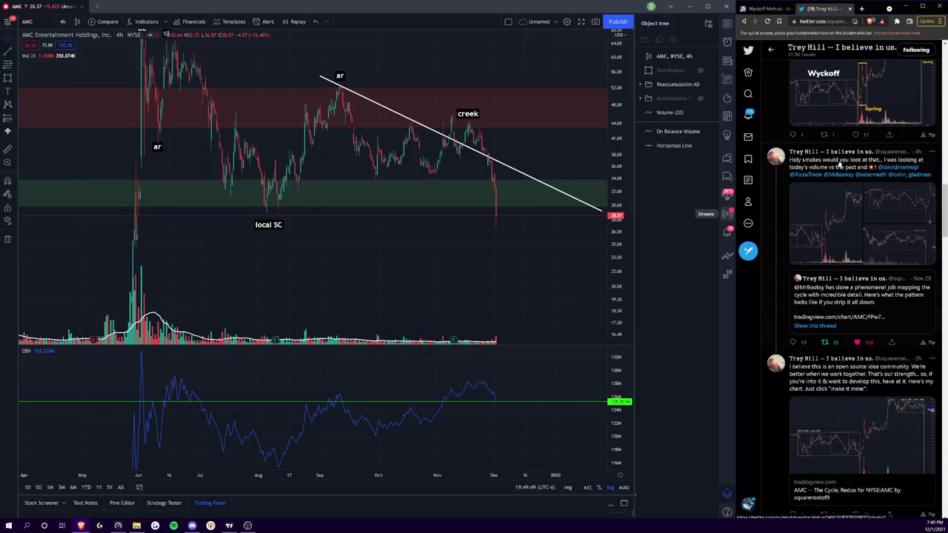
scroll(844, 170, down, 7)
scroll(849, 169, down, 3)
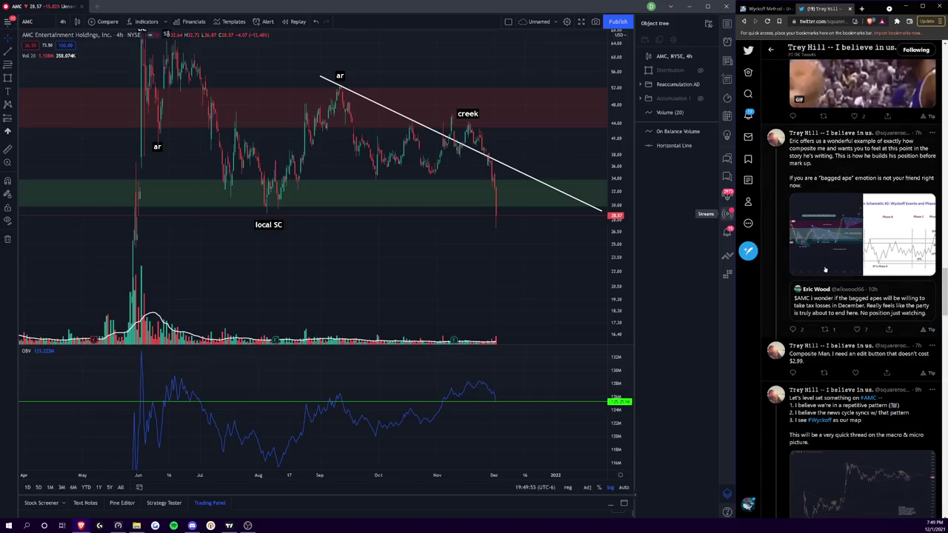
scroll(827, 244, down, 10)
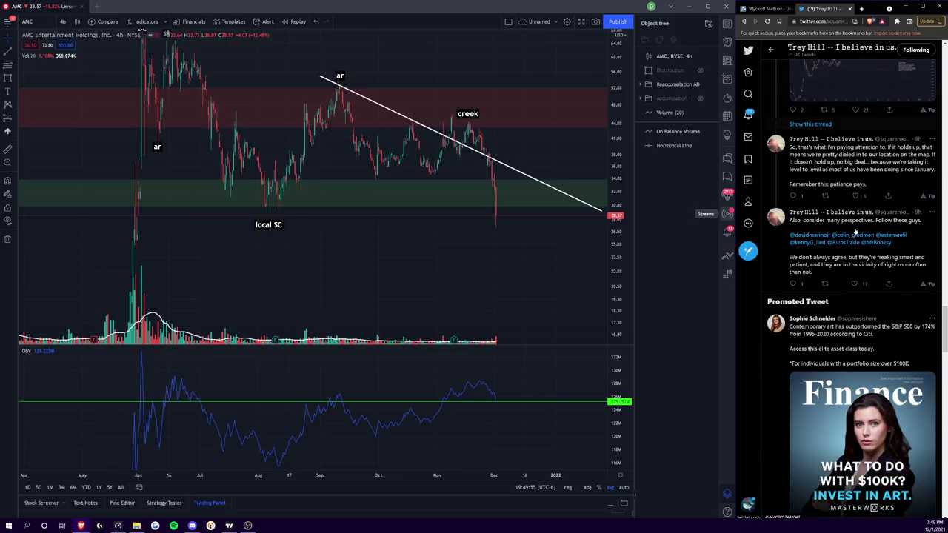
scroll(855, 227, down, 3)
scroll(856, 226, down, 3)
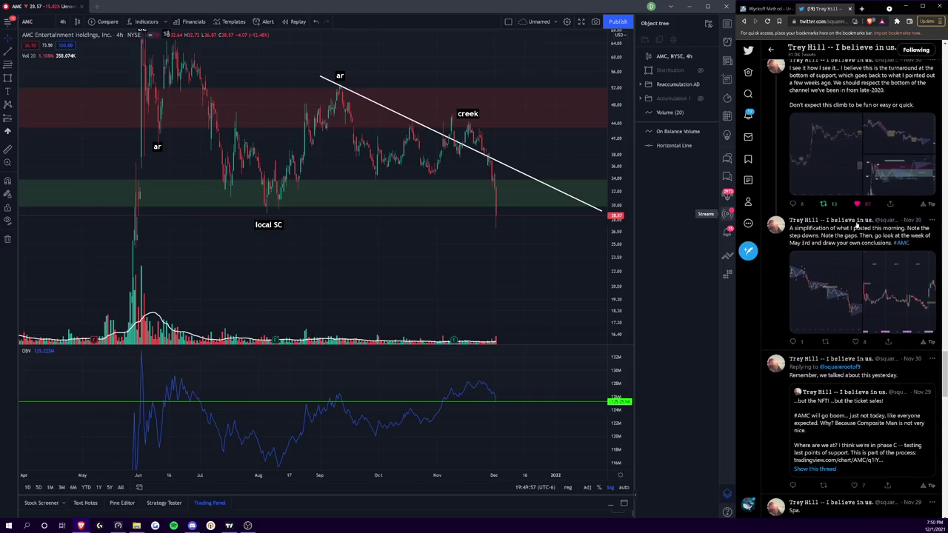
scroll(856, 222, down, 10)
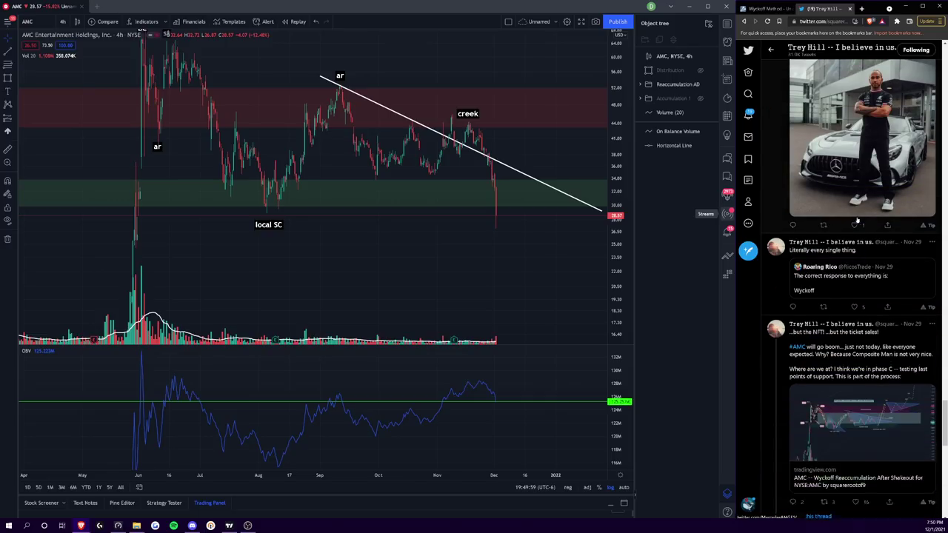
scroll(855, 220, down, 10)
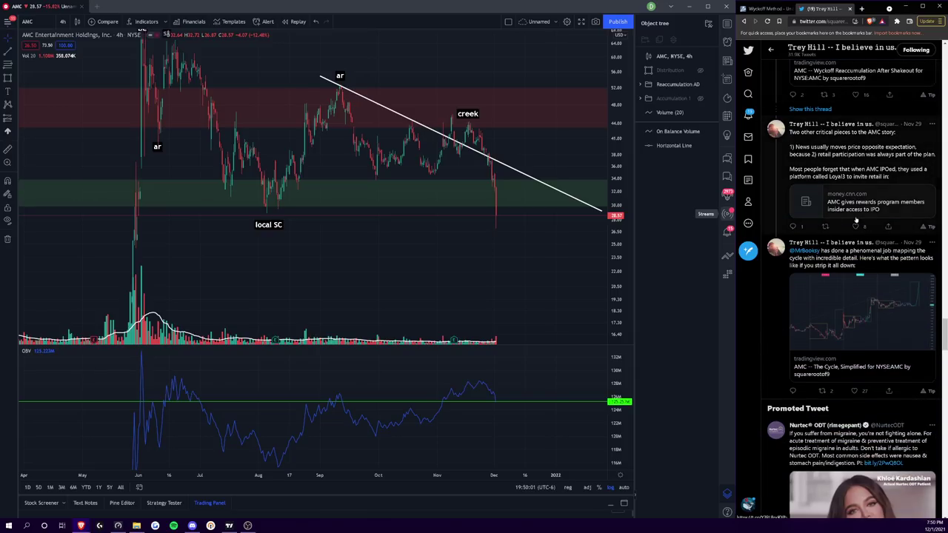
scroll(856, 220, down, 10)
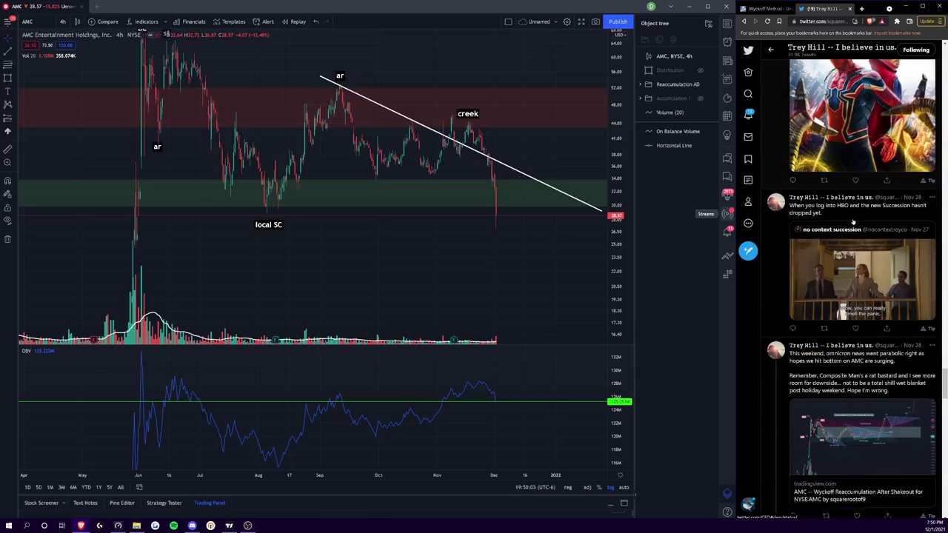
scroll(855, 219, down, 5)
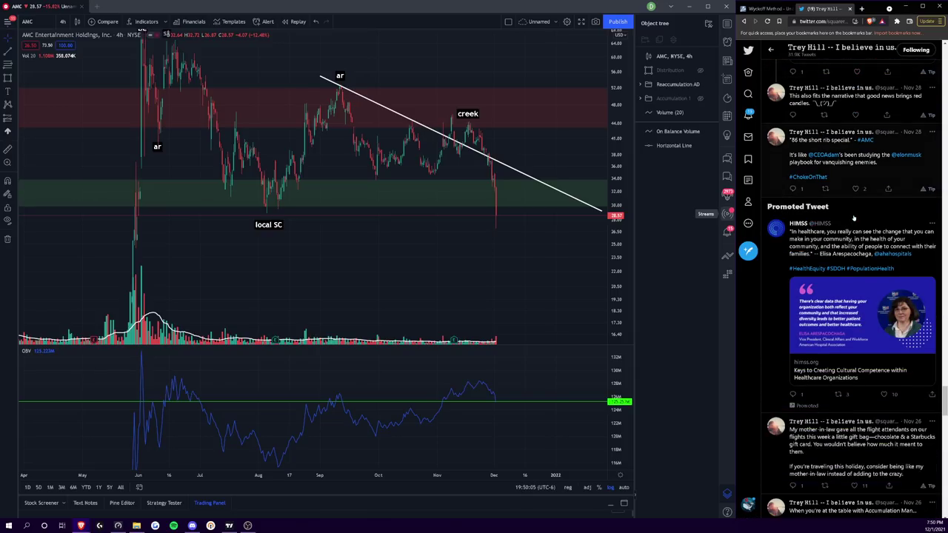
scroll(870, 162, up, 5)
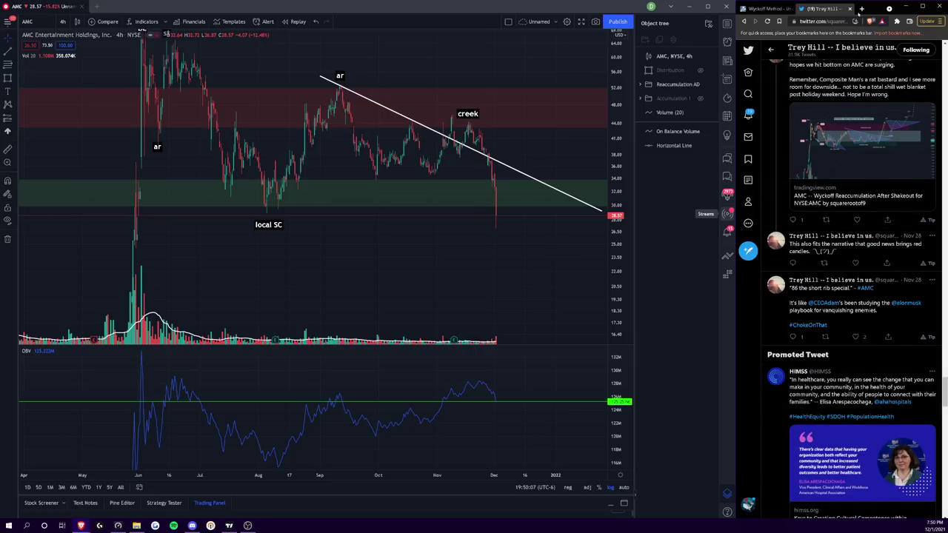
Switch to the Twitter message image of the Wyckoff Reaccumulation Schematics, enlarge it to full screen to compare the four variants, and put it away
drag(825, 11, 947, 104)
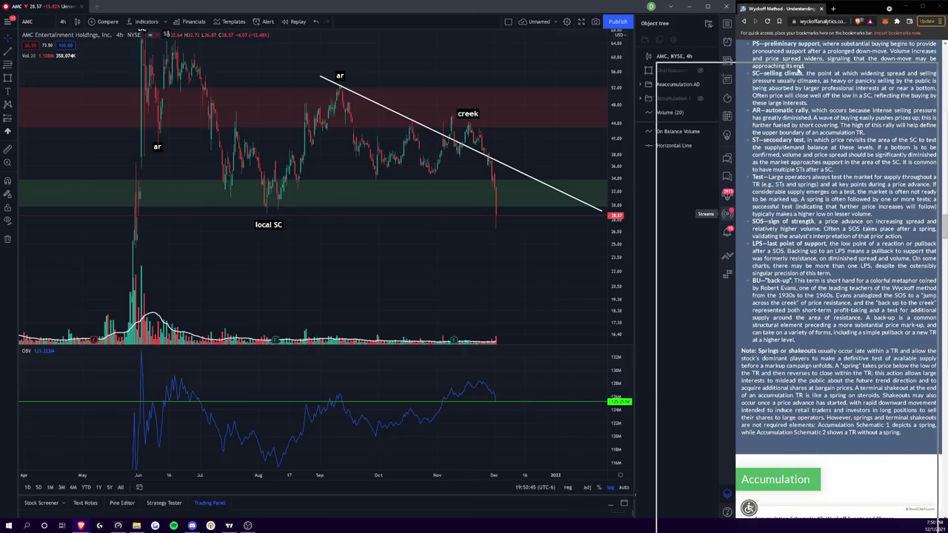
key(alt+Tab)
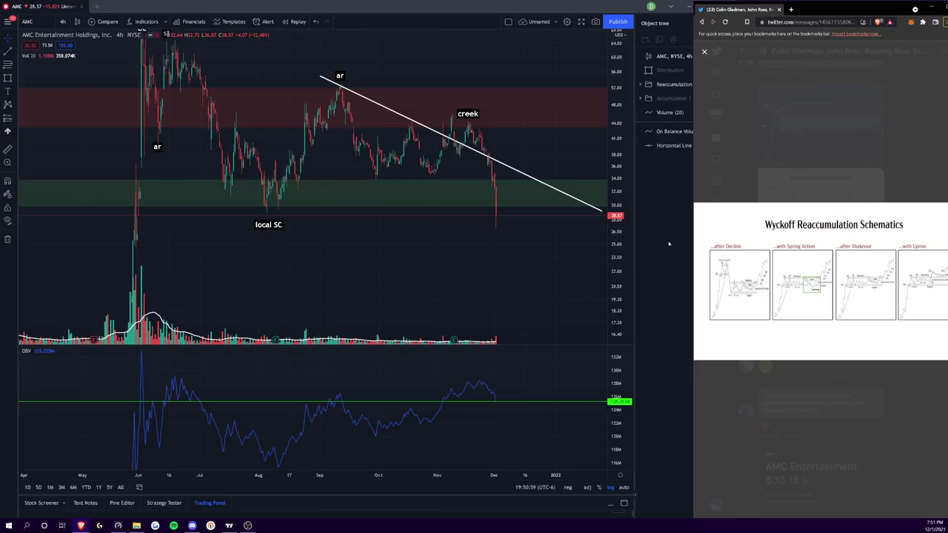
drag(327, 185, 323, 248)
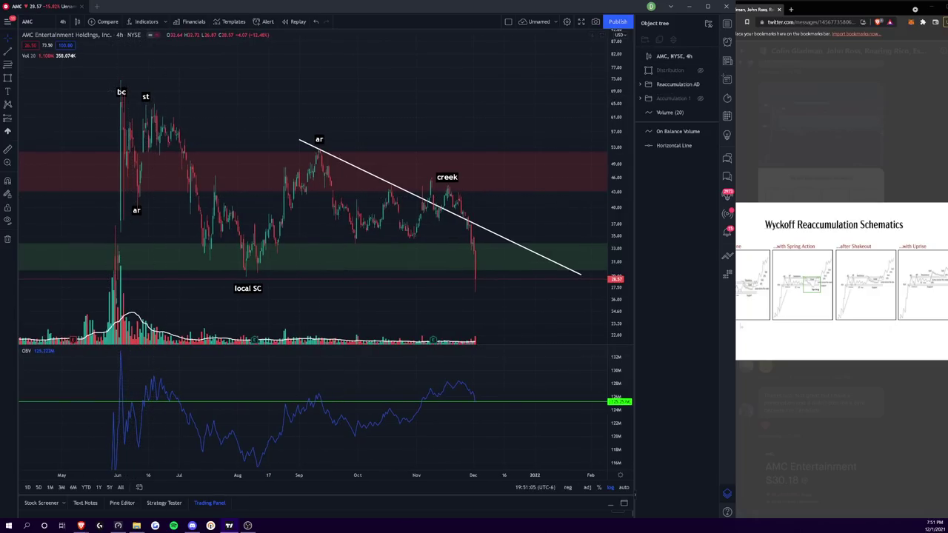
click(748, 328)
drag(690, 310, 735, 301)
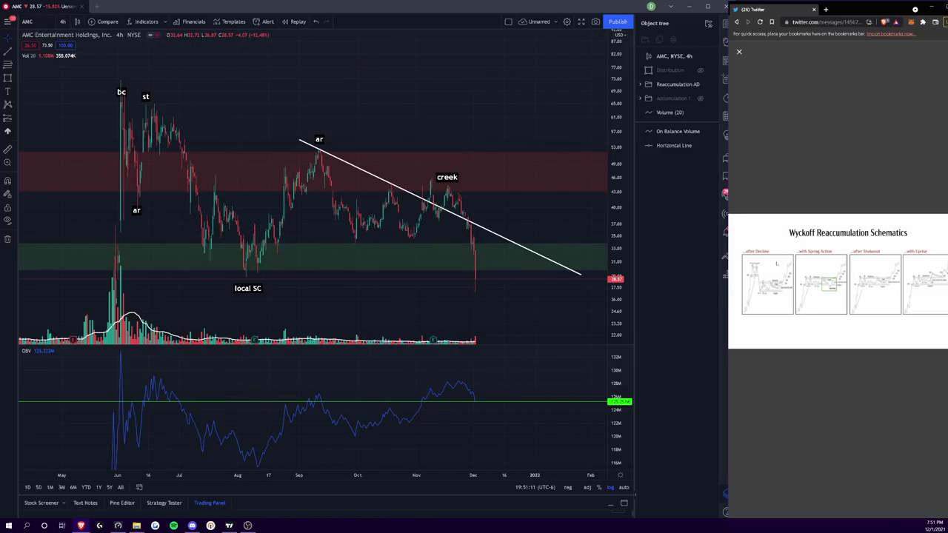
key(super+Up)
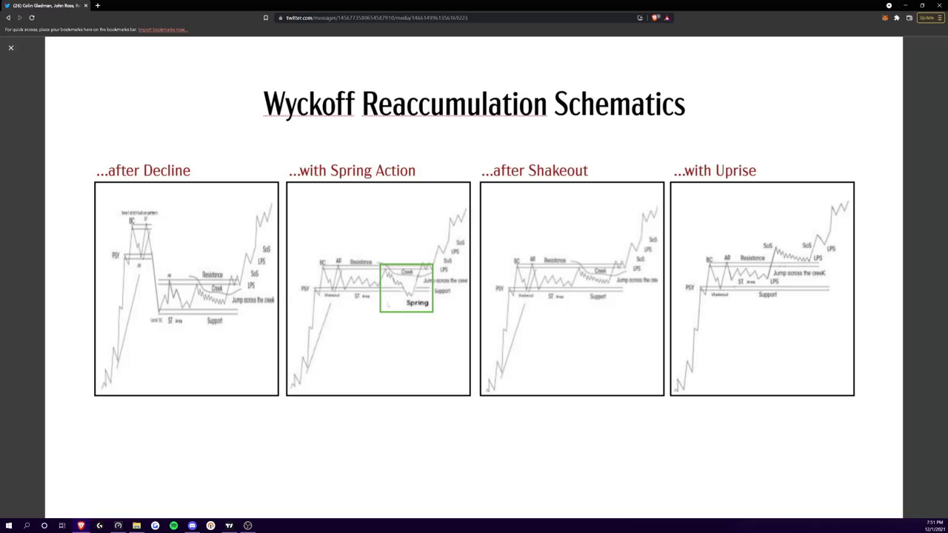
click(905, 5)
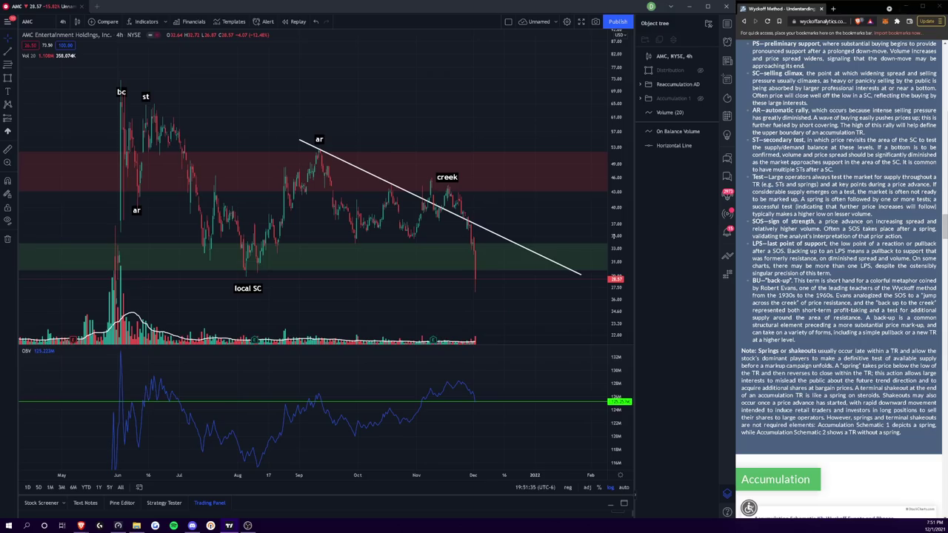
Maximize the chart window and examine the annotated reaccumulation range from the June 2021 peak to December
click(700, 6)
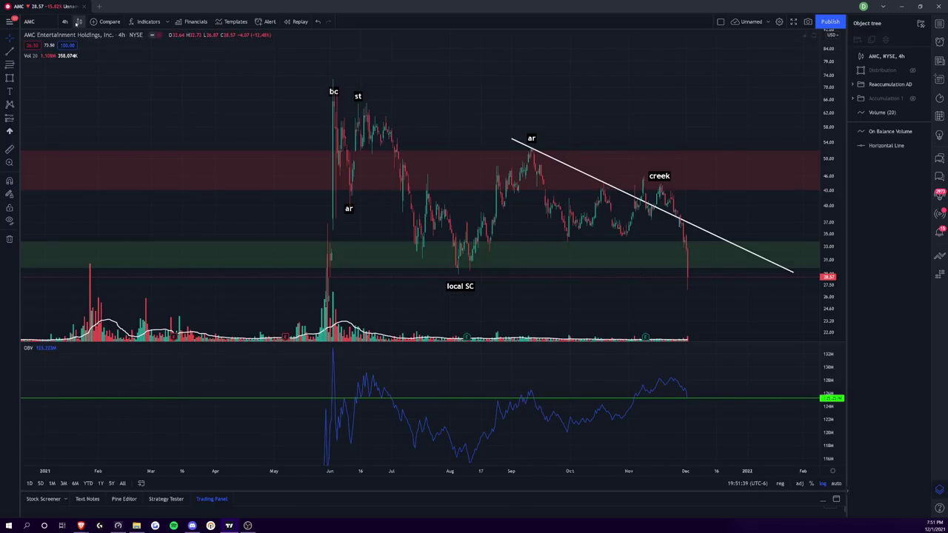
scroll(444, 468, up, 4)
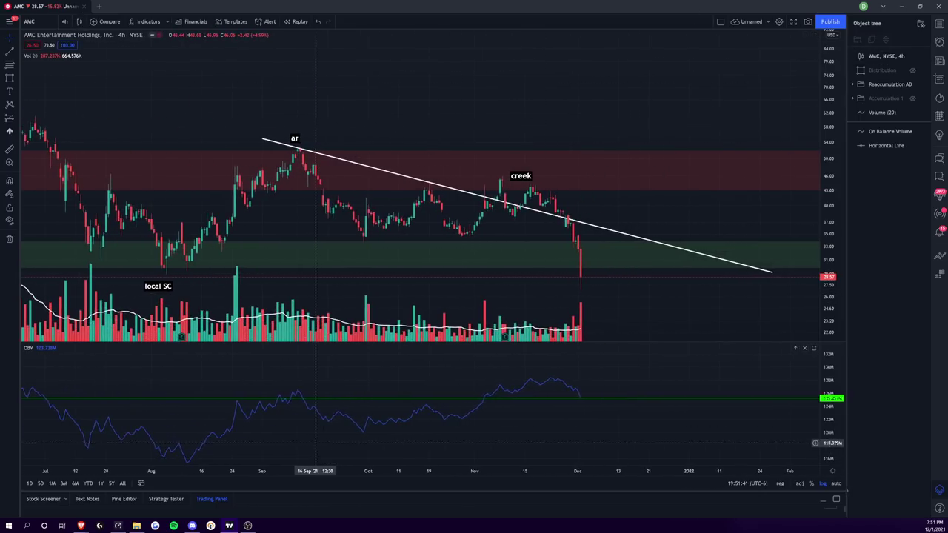
scroll(481, 470, down, 2)
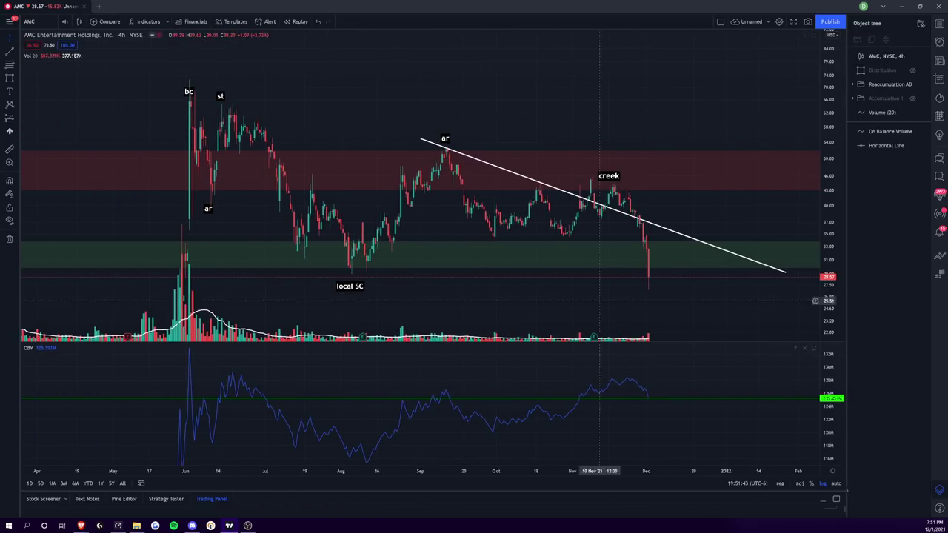
drag(815, 145, 815, 252)
drag(517, 202, 482, 191)
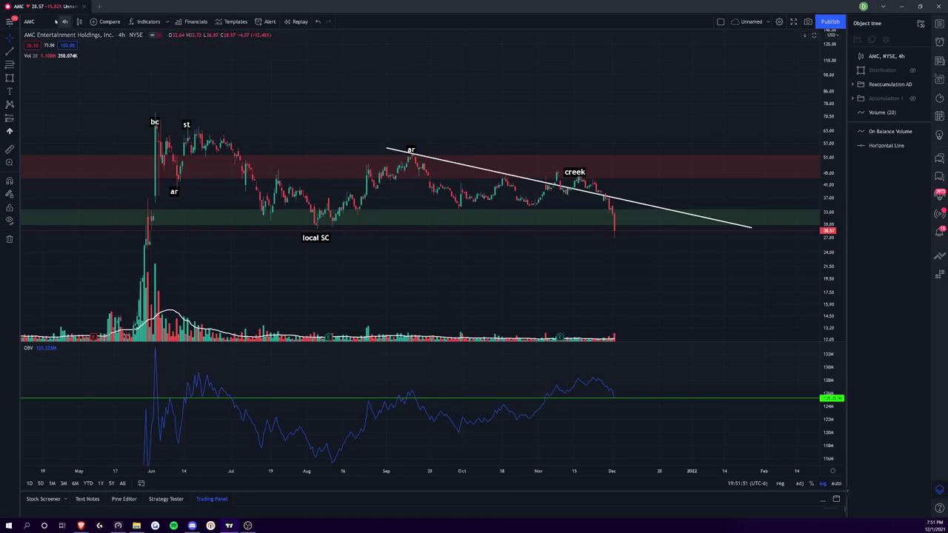
Move the "creek" label slightly higher above the November 2021 highs
click(30, 21)
click(617, 153)
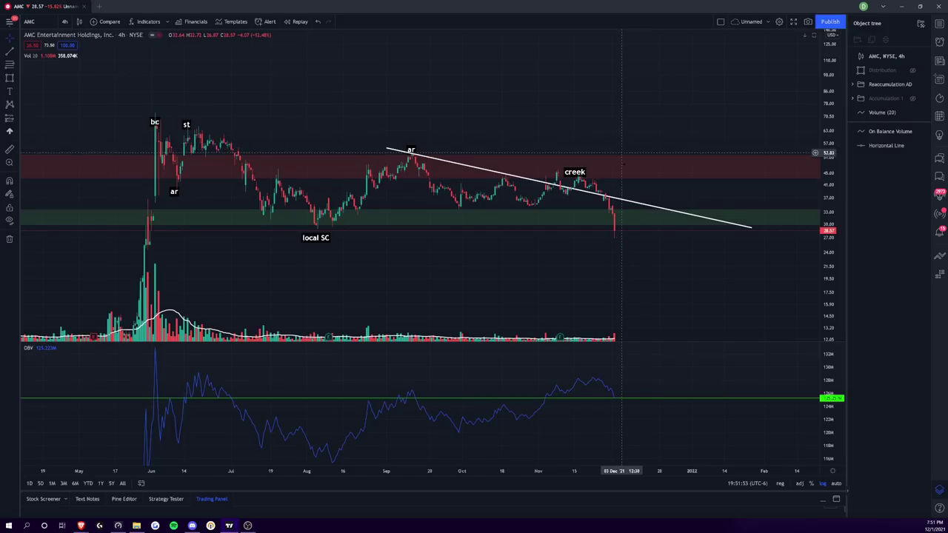
click(540, 181)
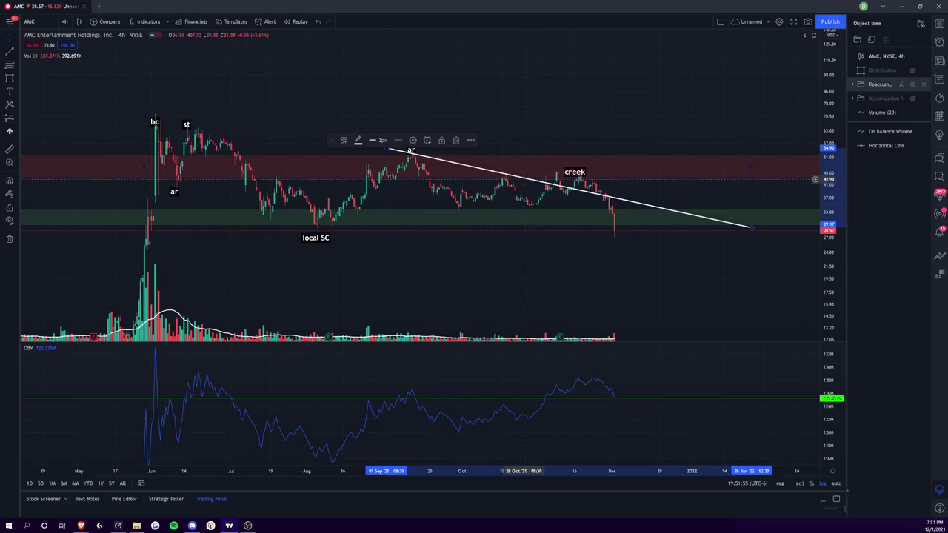
key(Escape)
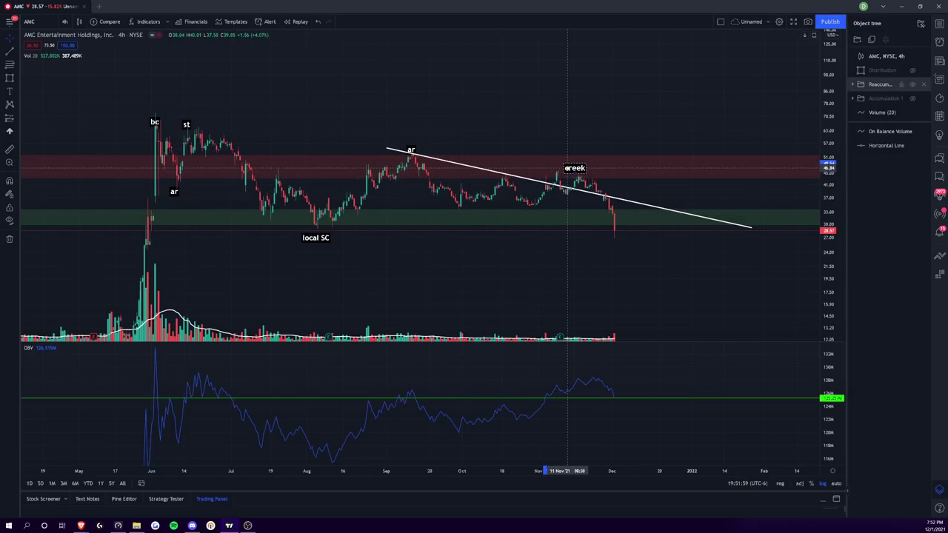
click(567, 169)
Sketch a zigzag Path projection from the December low up to about 66 in January 2022, and delete it
click(13, 55)
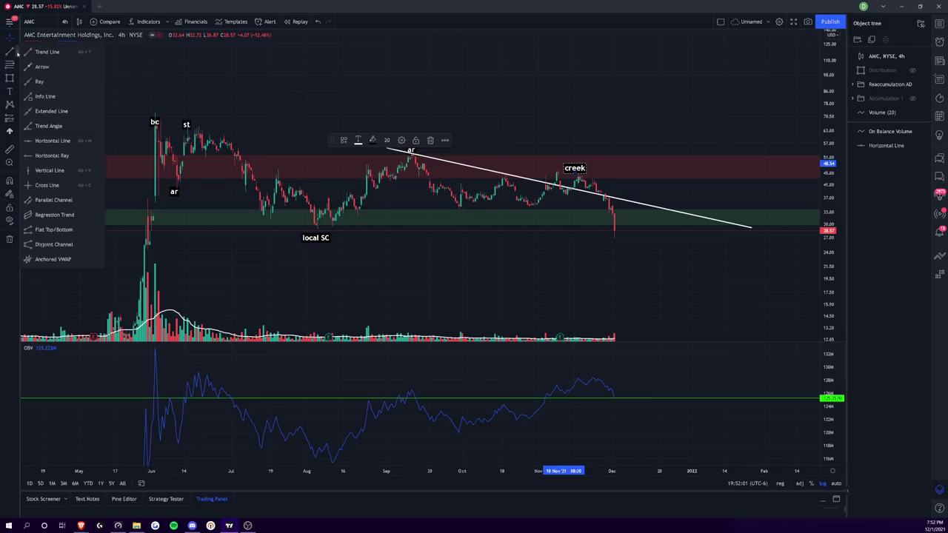
click(10, 77)
click(46, 138)
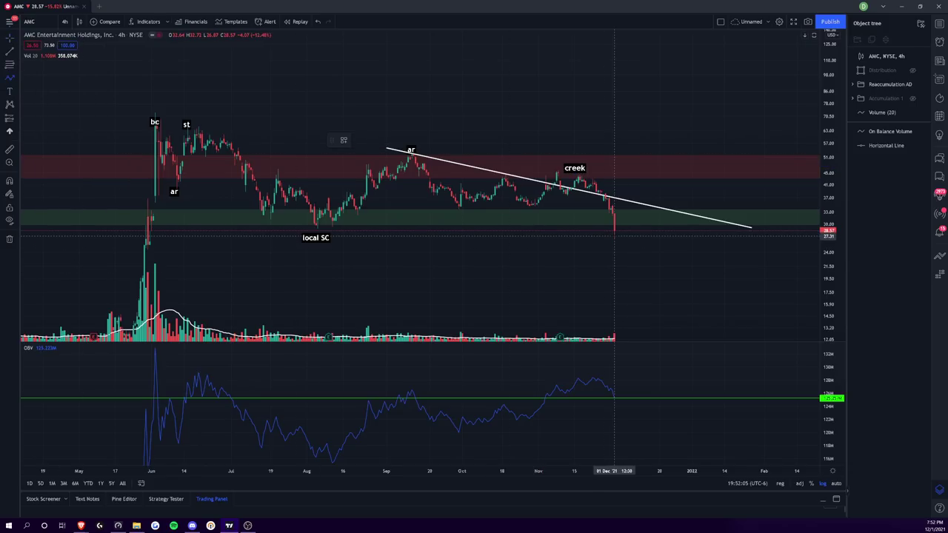
click(614, 232)
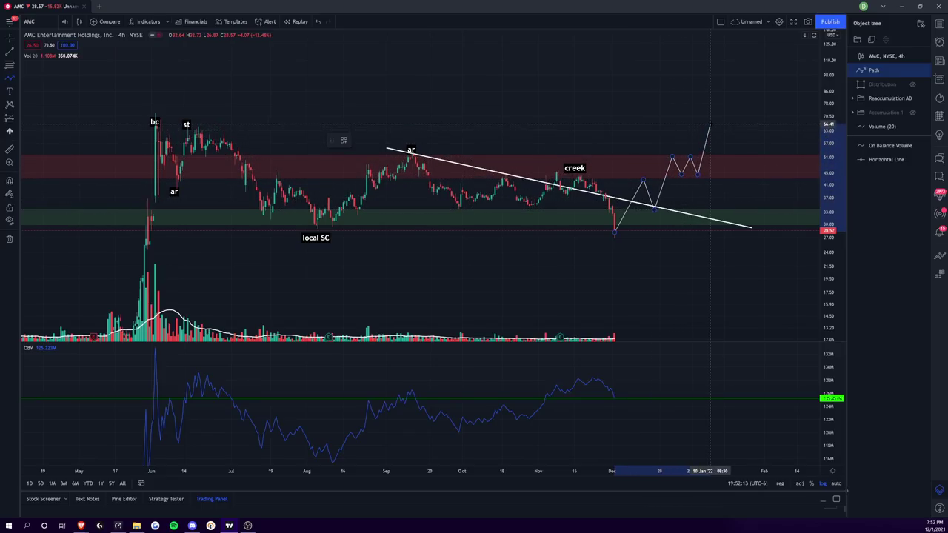
double_click(709, 125)
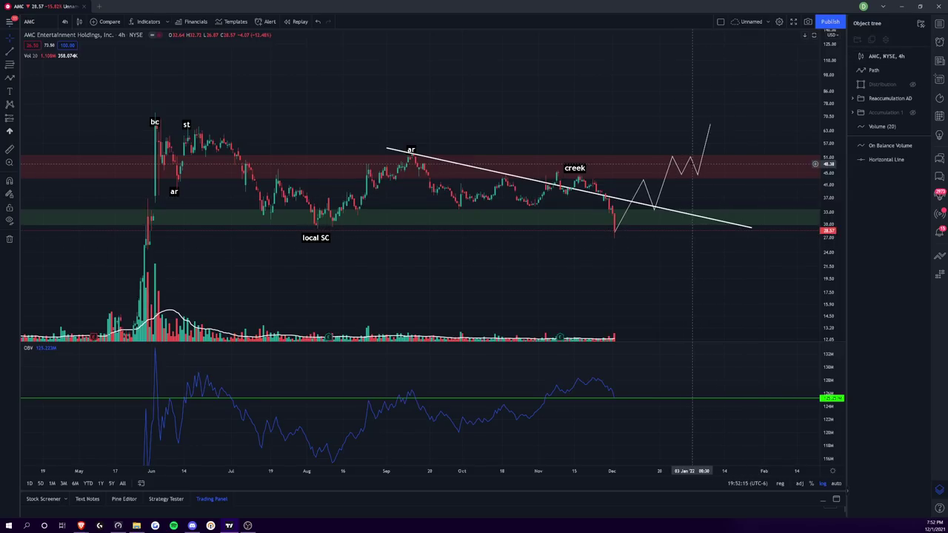
click(695, 168)
key(Delete)
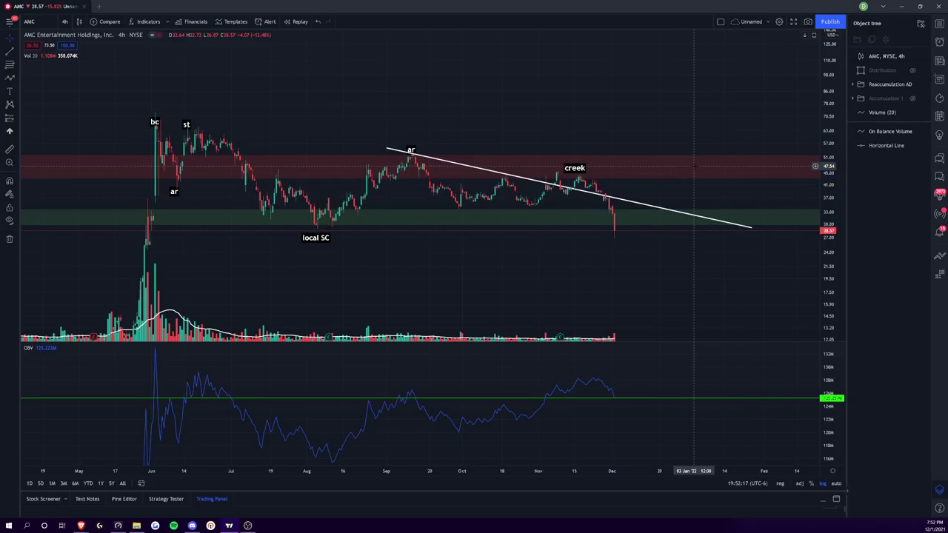
Hide the Reaccumulation AD drawings and briefly show the Distribution box over the June 2021 top before hiding it again
scroll(548, 163, down, 5)
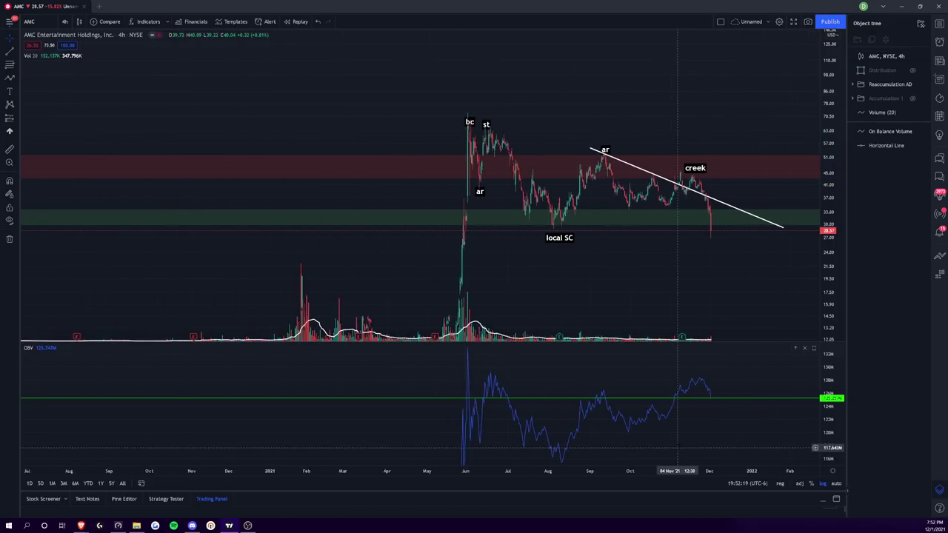
drag(798, 175, 756, 151)
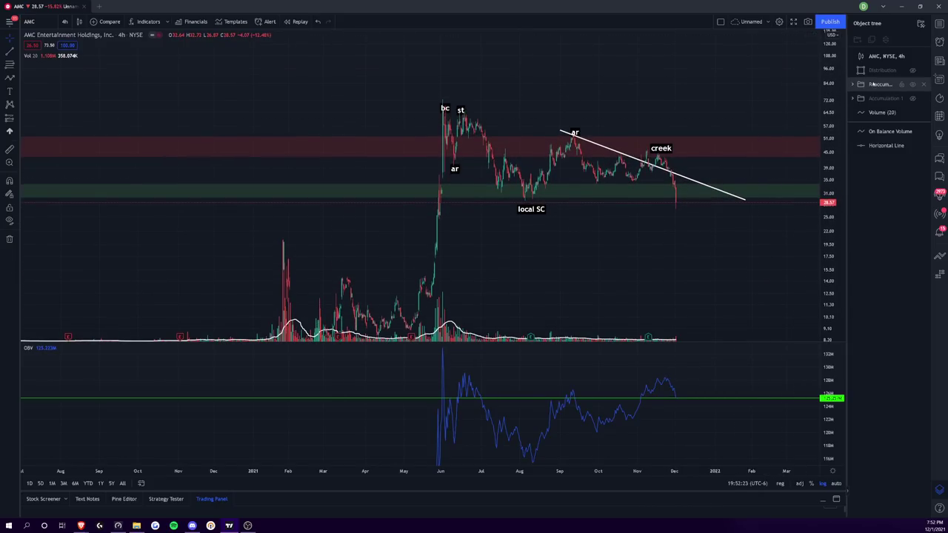
click(912, 84)
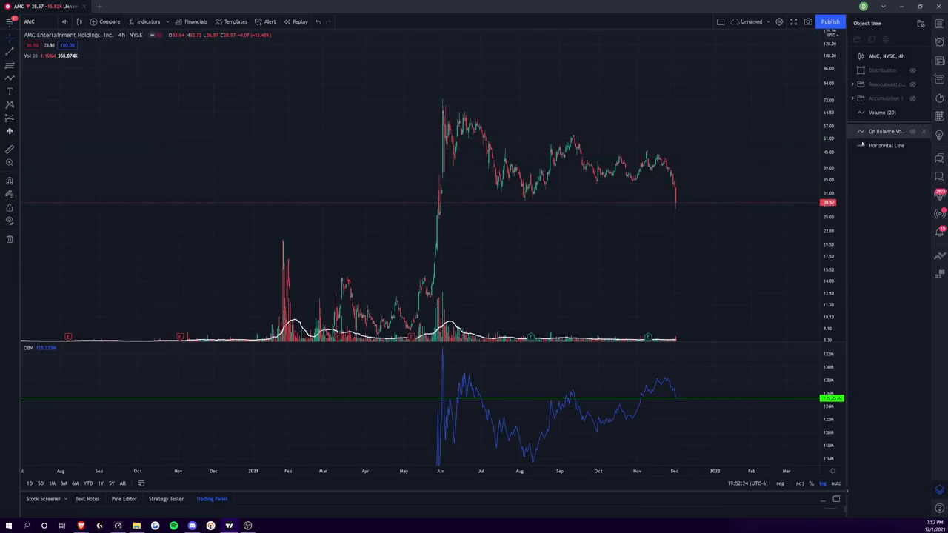
click(912, 70)
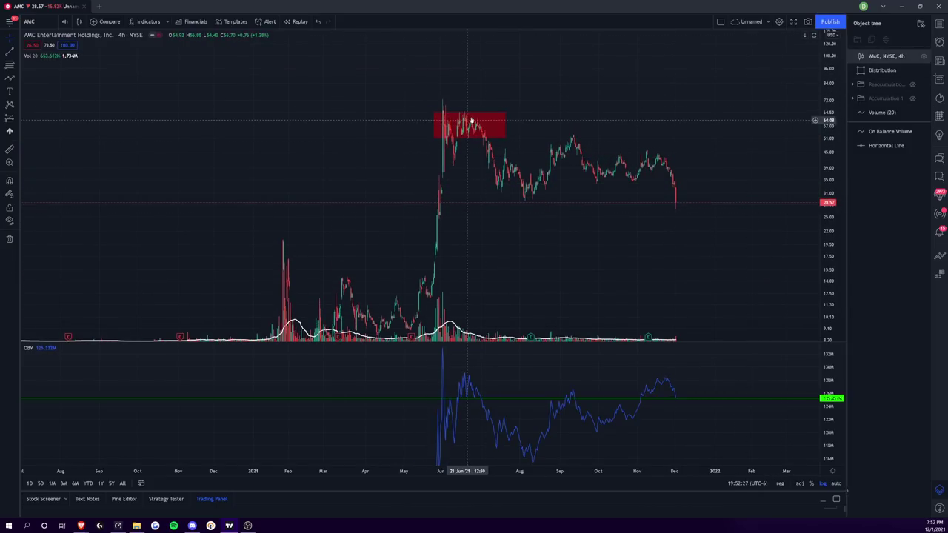
click(913, 70)
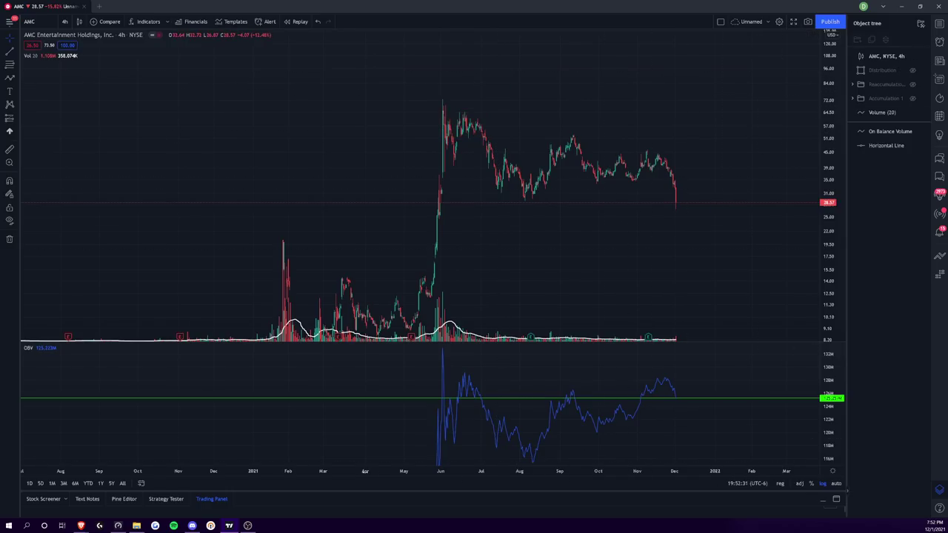
Draw a Fib Retracement from the May 2021 low at about 12.13 to the June peak level at about 72.62, extended to late December
drag(496, 477, 237, 478)
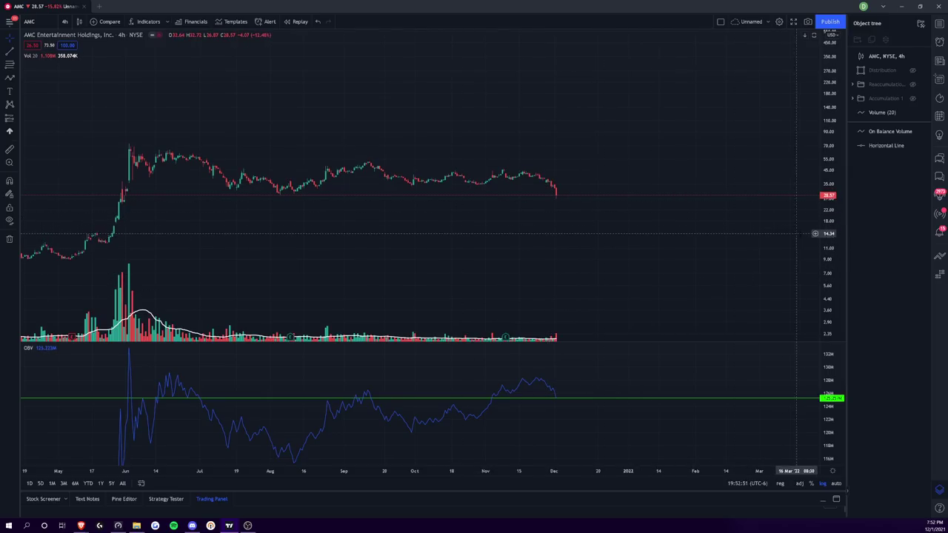
drag(825, 234, 664, 166)
drag(820, 141, 734, 190)
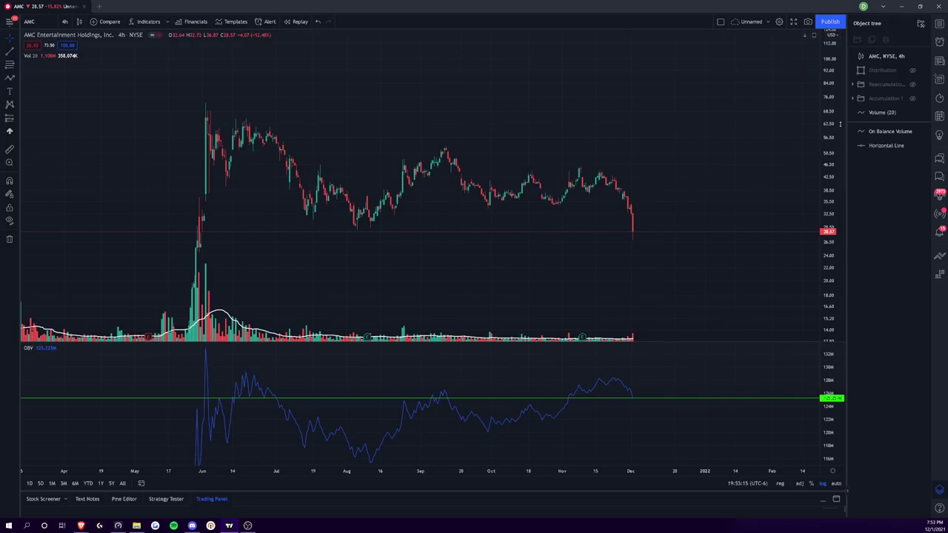
drag(835, 124, 834, 185)
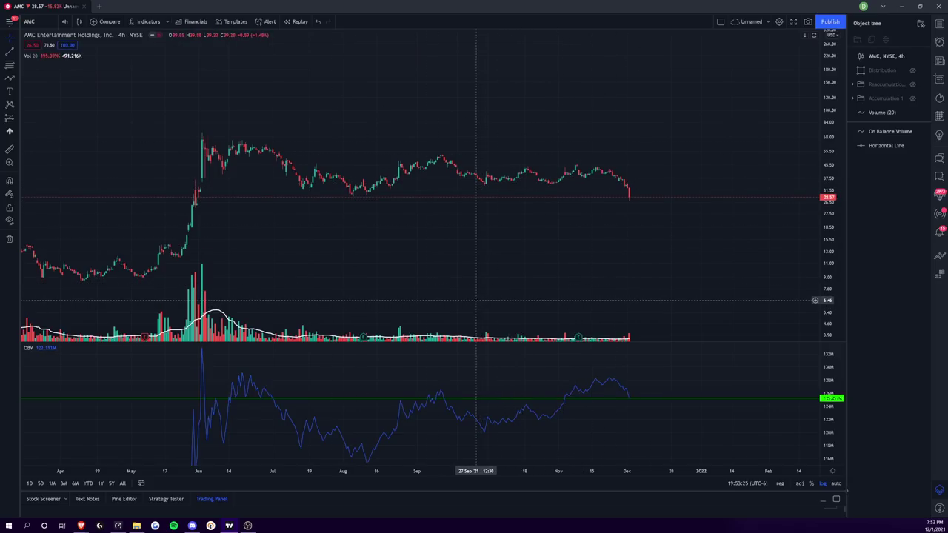
drag(472, 278, 495, 265)
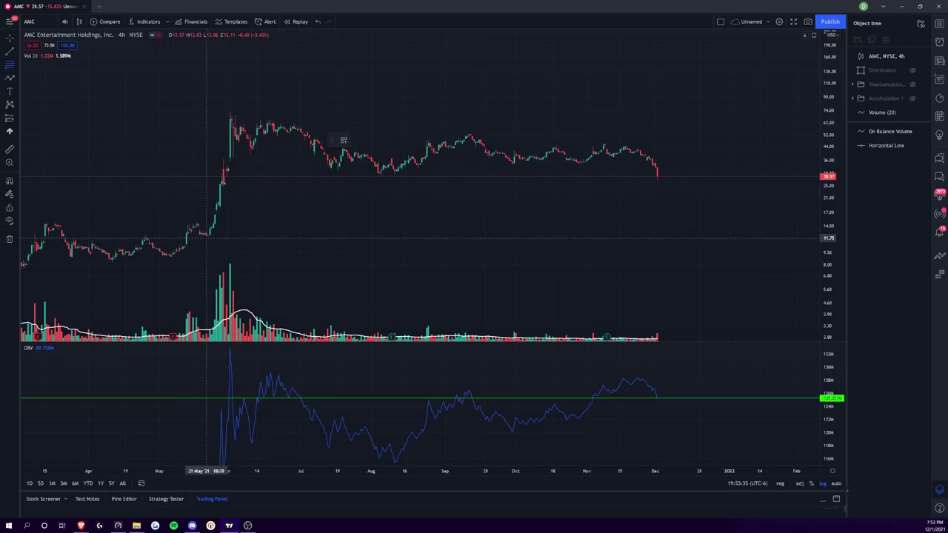
click(208, 237)
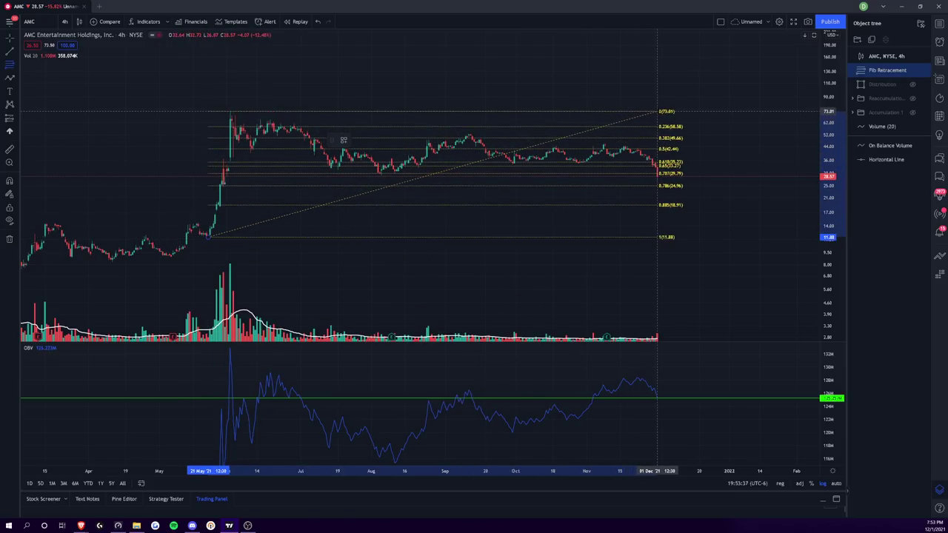
drag(661, 112, 717, 111)
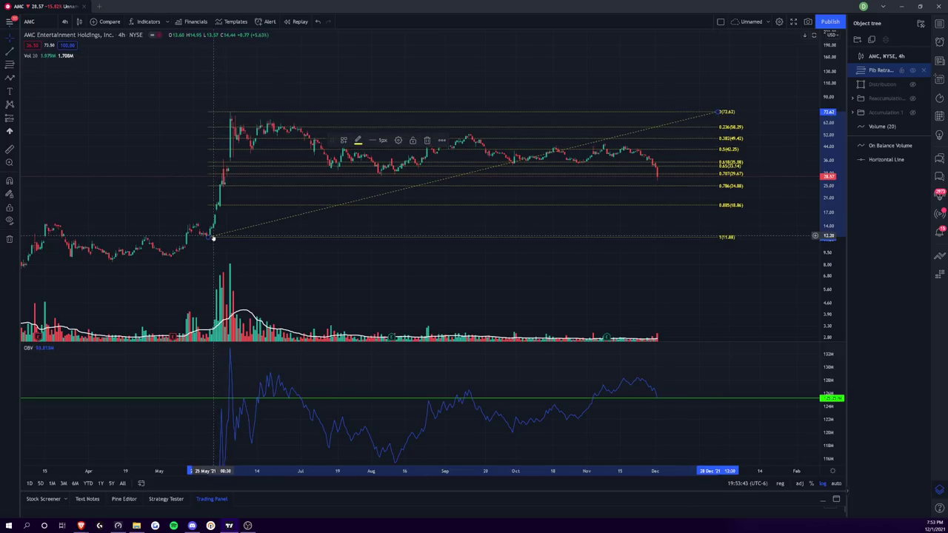
drag(209, 237, 203, 234)
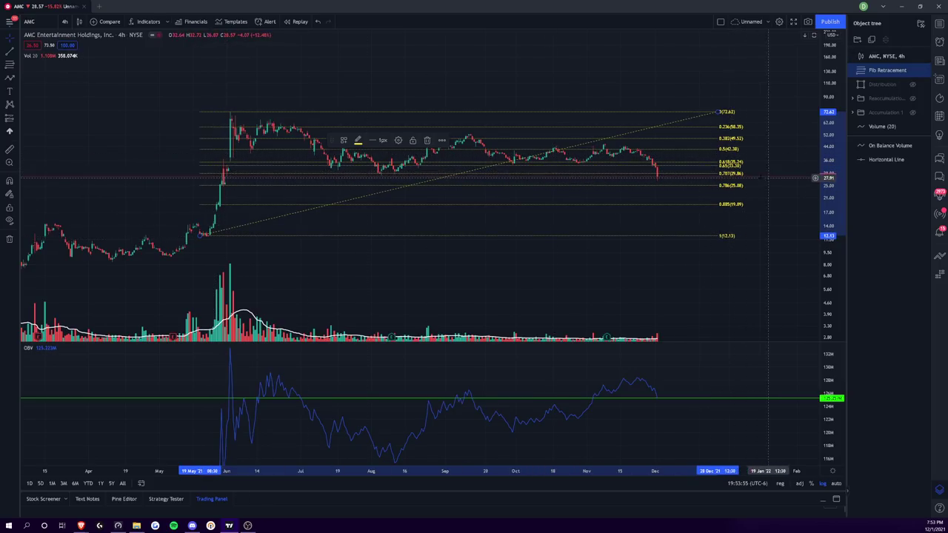
Switch the chart to the 1-hour interval and move the retracement's lower anchor to late April 2021 at about 8.94
drag(832, 197, 828, 164)
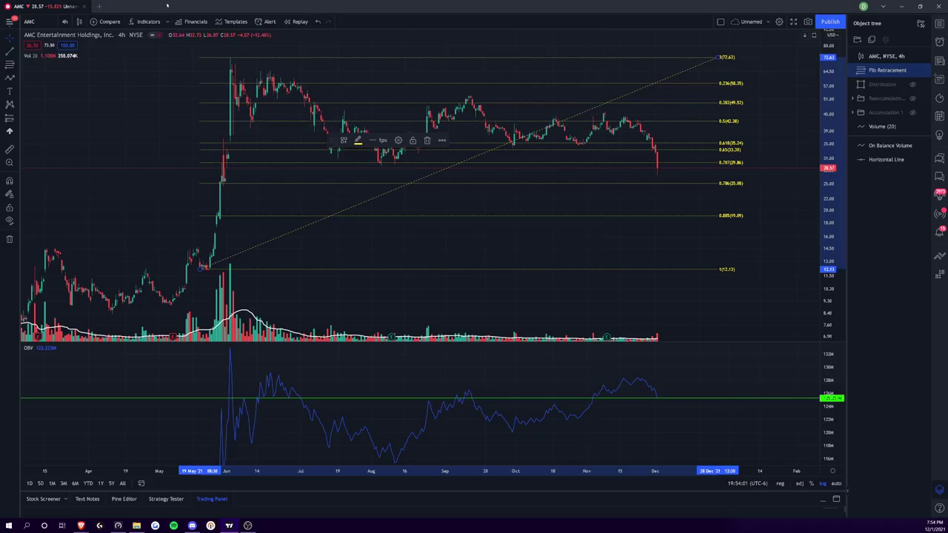
click(65, 22)
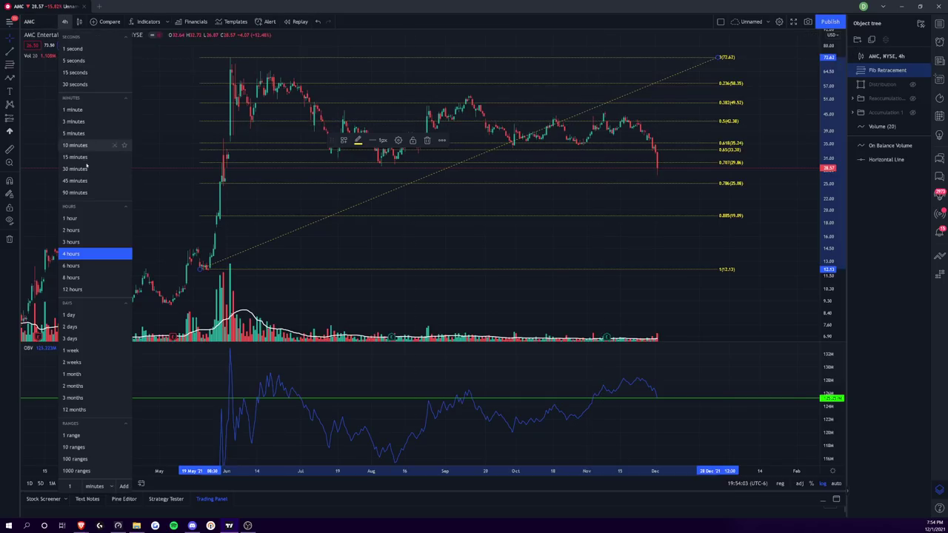
click(99, 215)
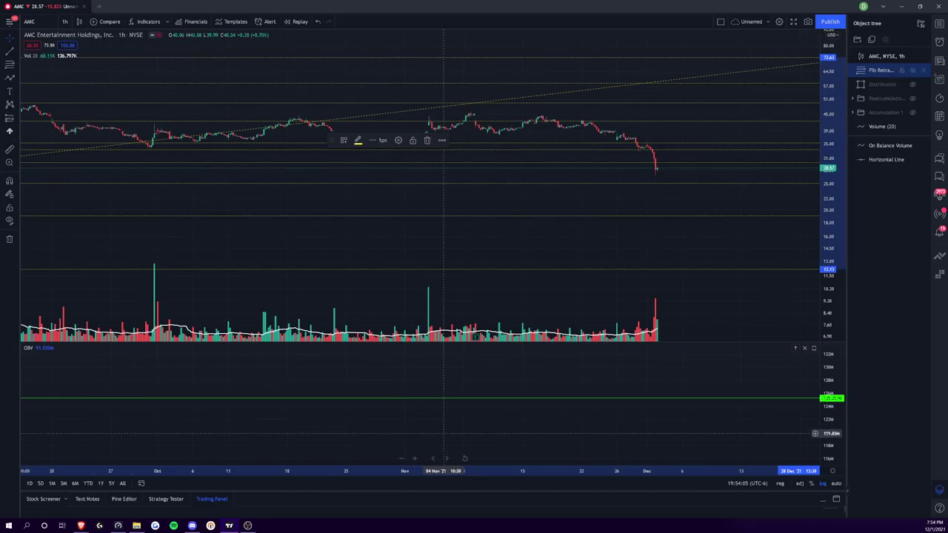
scroll(765, 449, down, 10)
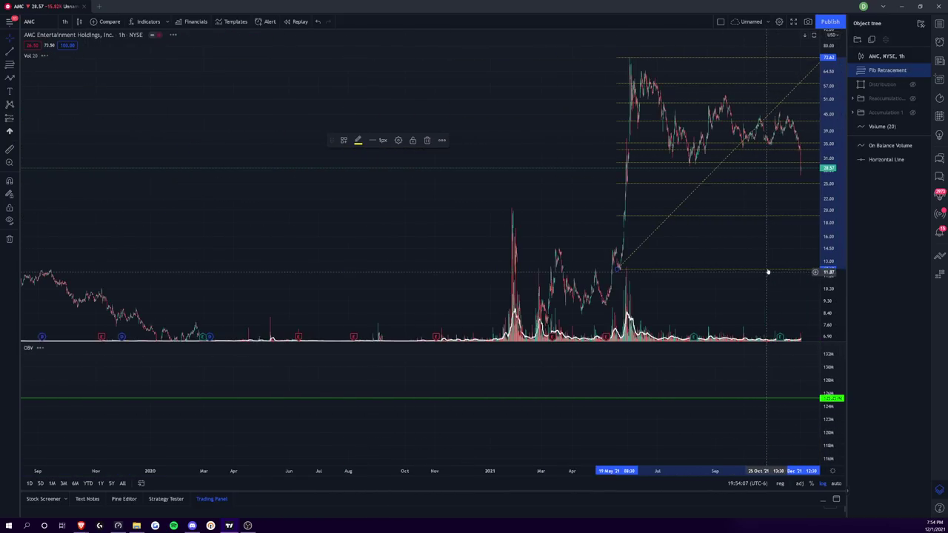
drag(505, 194, 394, 192)
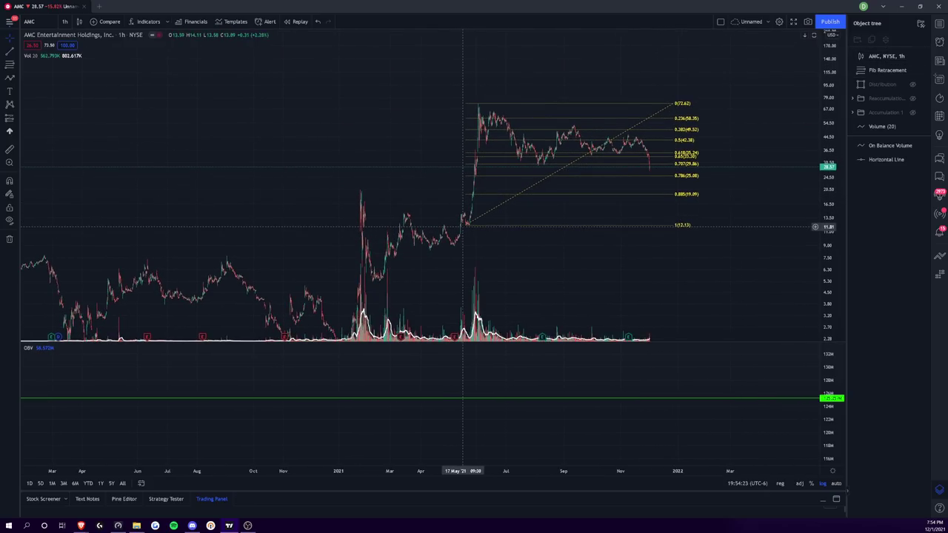
drag(468, 220, 446, 250)
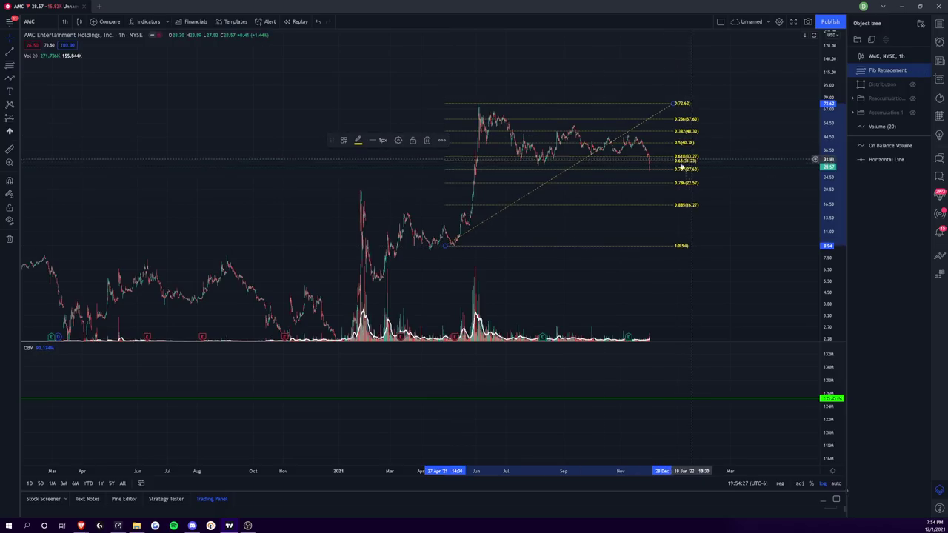
Shift the retracement's lower anchor back in stages from the April 2021 low to late January 2021 at about 5.28
drag(784, 50, 780, 51)
drag(556, 206, 579, 205)
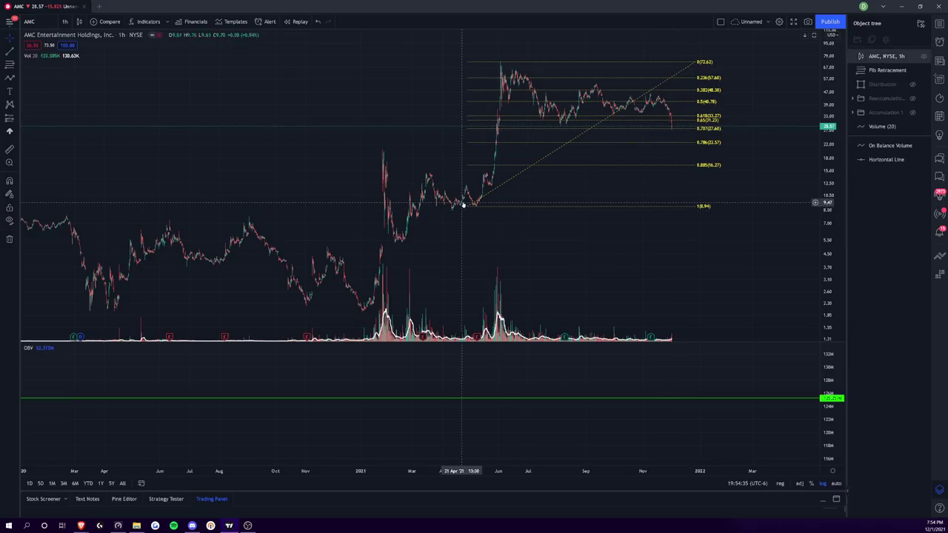
drag(465, 206, 443, 212)
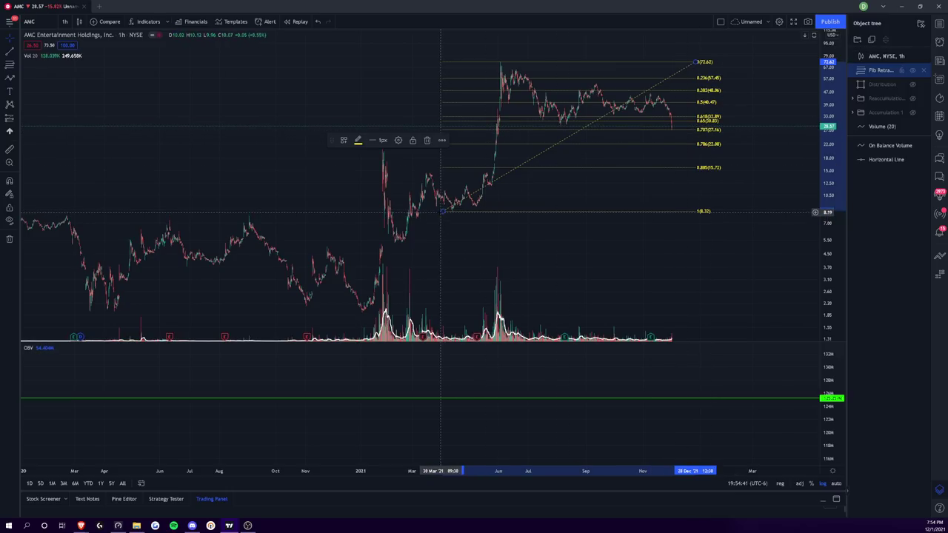
drag(443, 212, 403, 219)
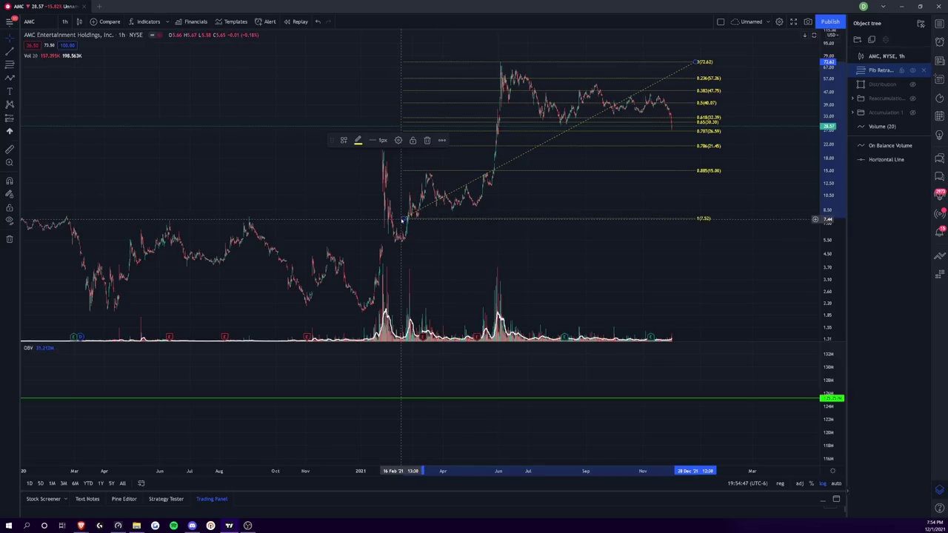
drag(401, 220, 385, 243)
click(400, 244)
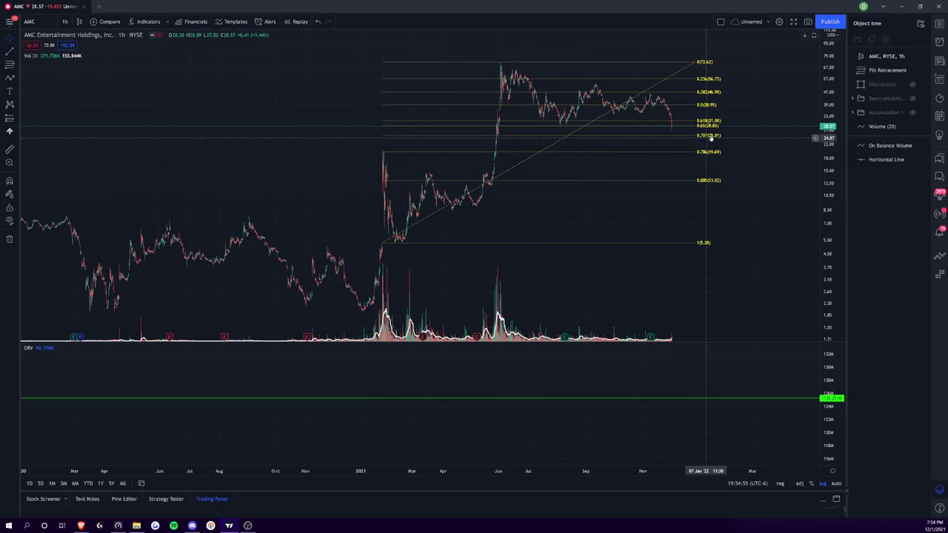
Set the chart's trading session to Extended and bring the whole retracement since January 2021 into view
drag(823, 178, 823, 151)
scroll(683, 459, up, 5)
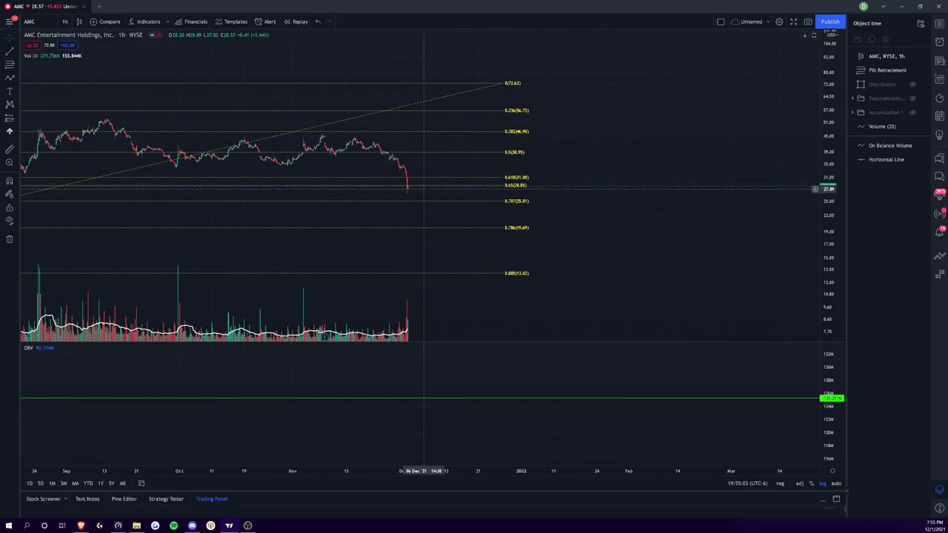
click(834, 472)
mouse_move(819, 458)
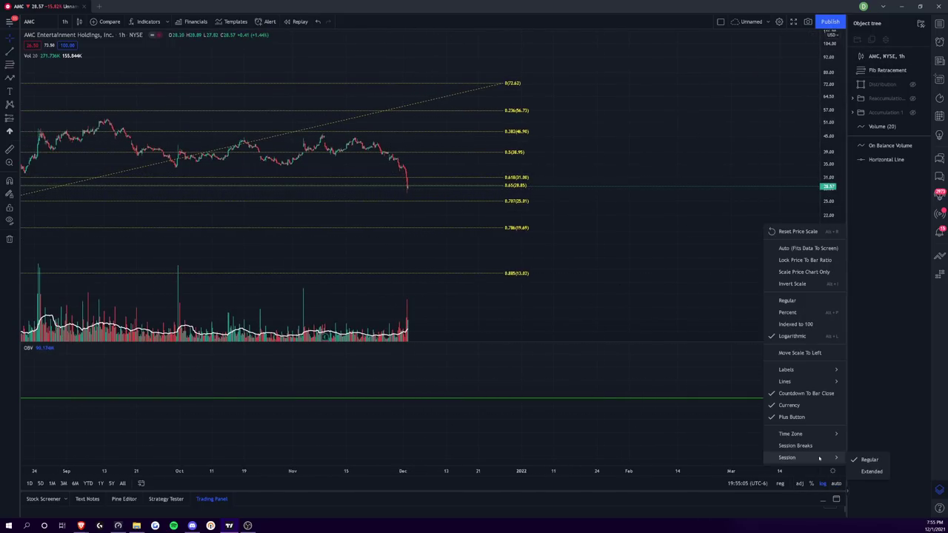
click(868, 473)
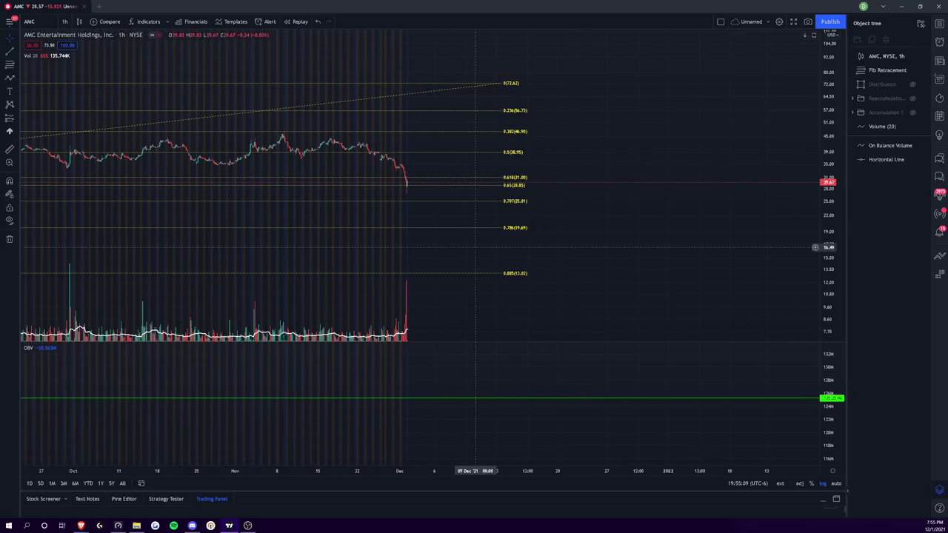
scroll(822, 420, down, 5)
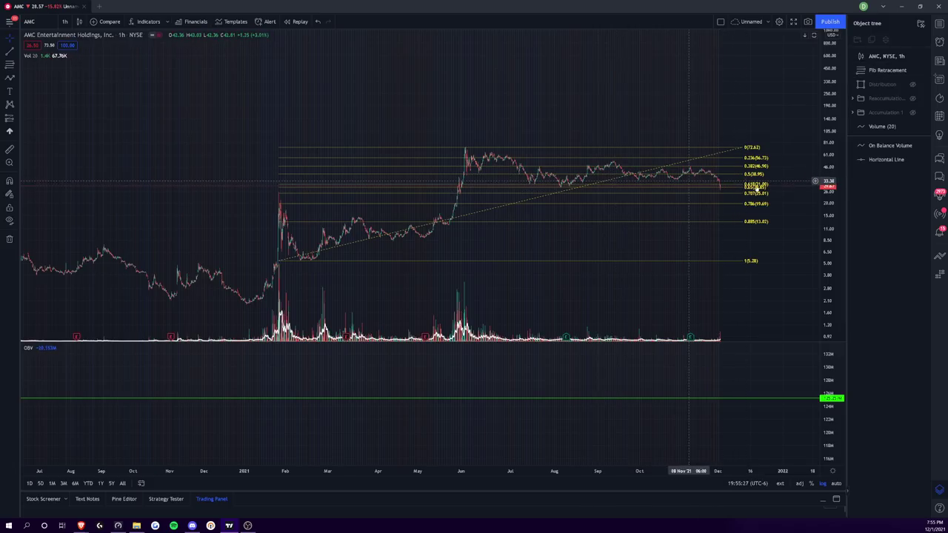
drag(830, 224, 831, 274)
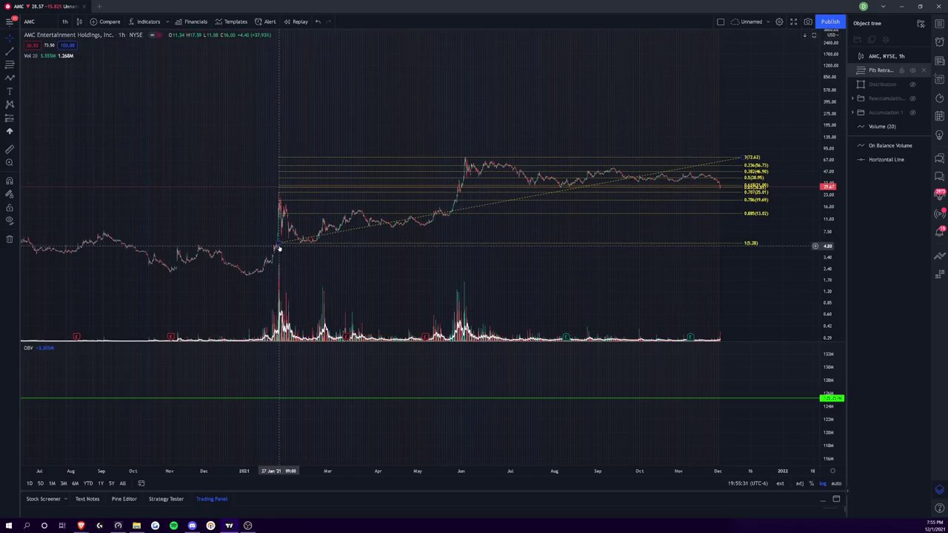
Move the retracement's lower anchor back to late December 2020 at about 1.92 and examine the levels around the current drop
drag(278, 244, 236, 277)
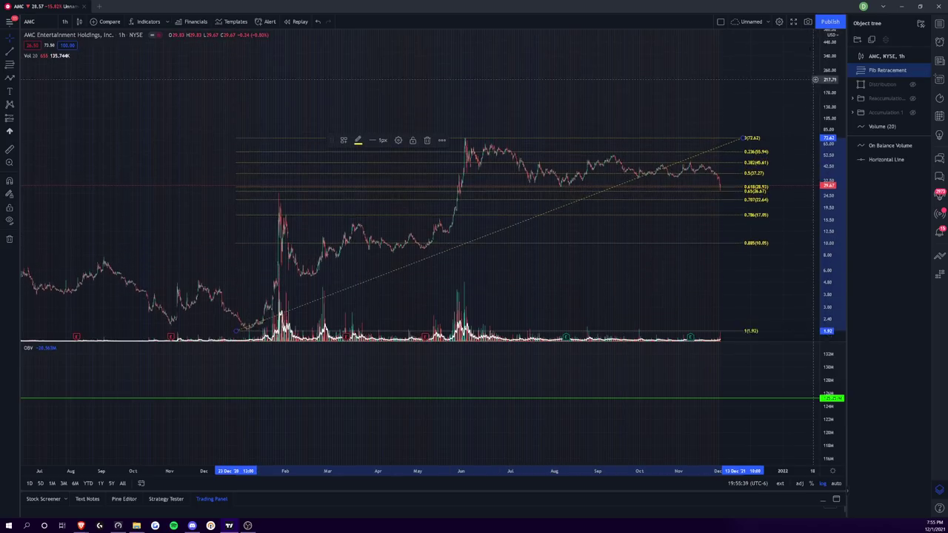
scroll(713, 442, up, 5)
drag(713, 442, 646, 245)
drag(828, 271, 827, 193)
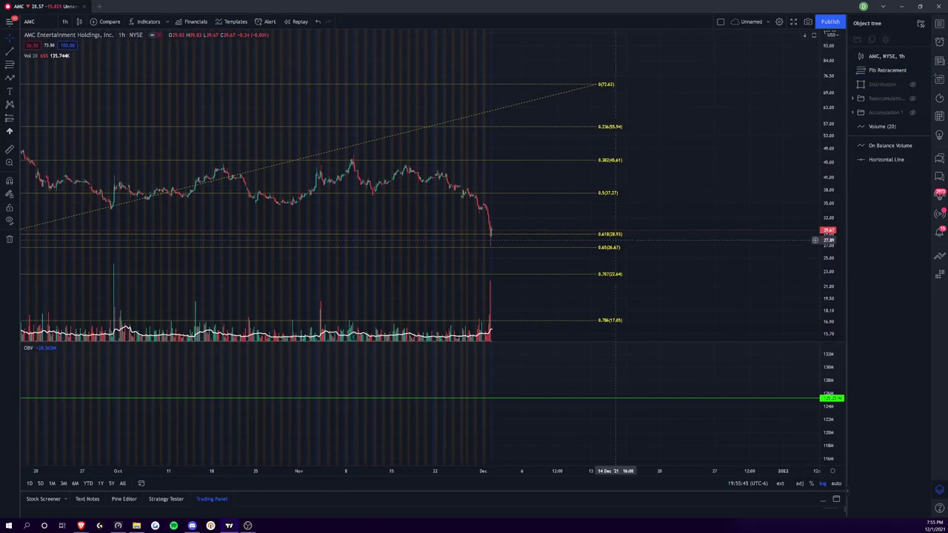
scroll(733, 460, down, 5)
scroll(733, 471, down, 2)
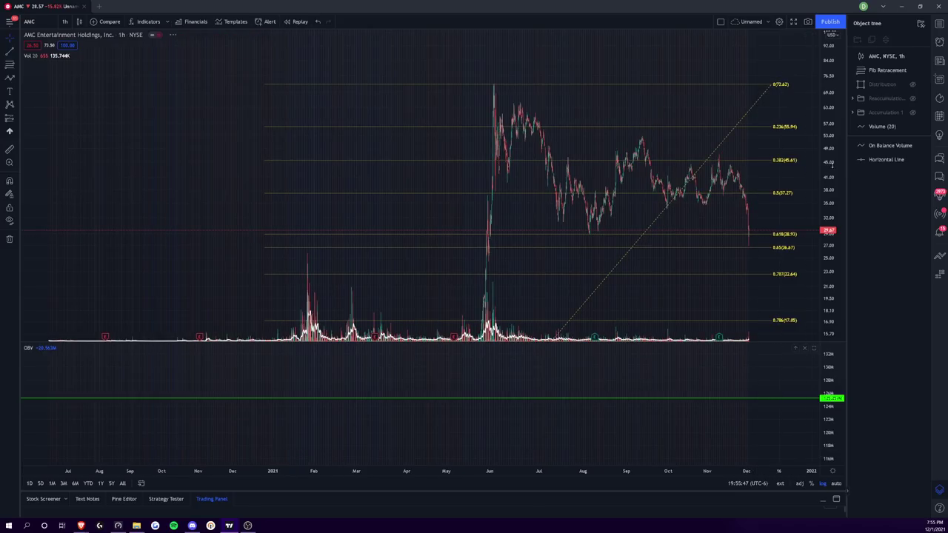
drag(832, 130, 831, 229)
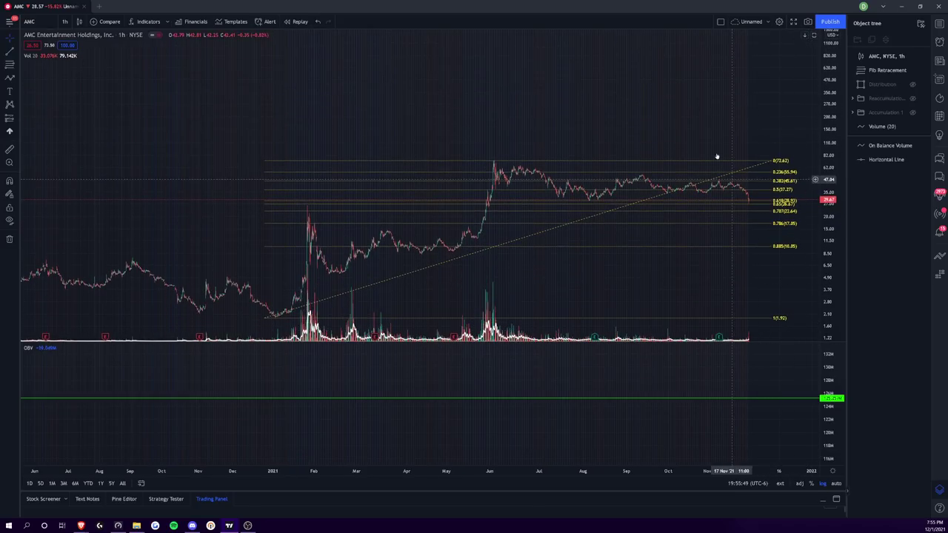
drag(715, 152, 632, 94)
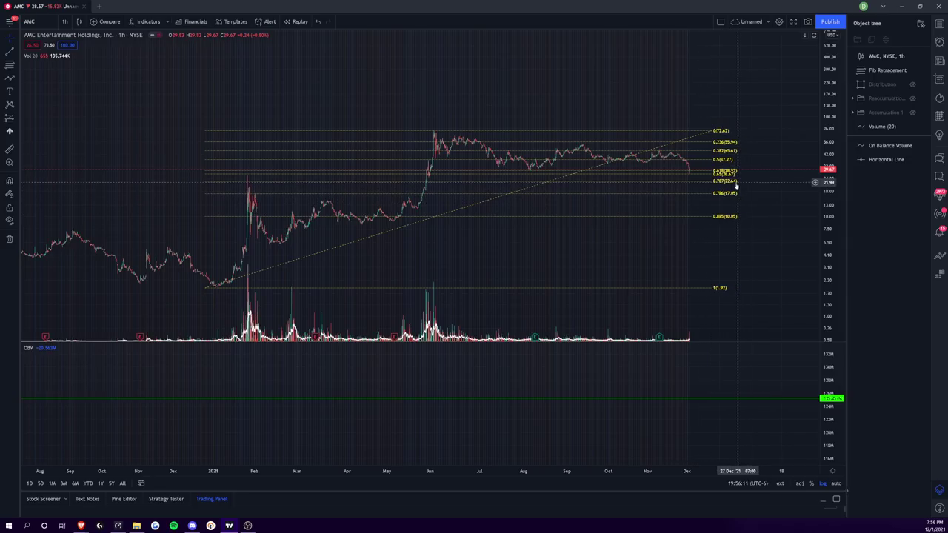
Move the retracement's lower anchor to 19 January 2021 at about 5.32, and delete the retracement from the chart
drag(207, 288, 235, 244)
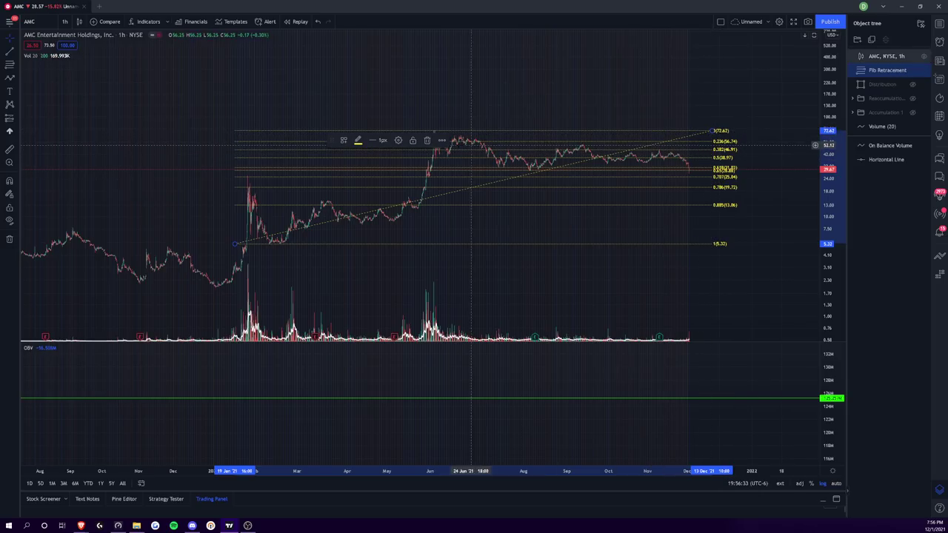
click(427, 140)
Draw a Fib Retracement from the early January 2021 low at about 1.94 to about 25.86, extended to early May 2021
drag(84, 148, 163, 155)
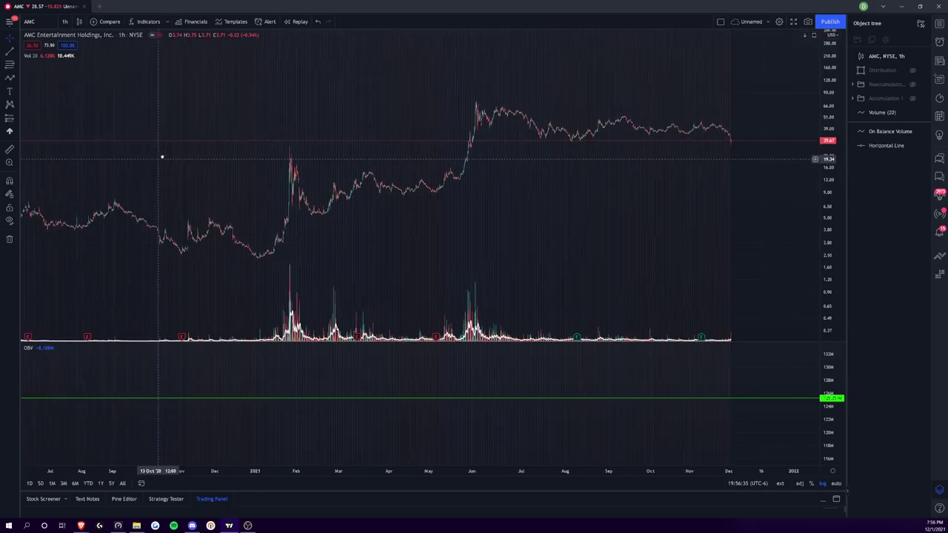
click(9, 65)
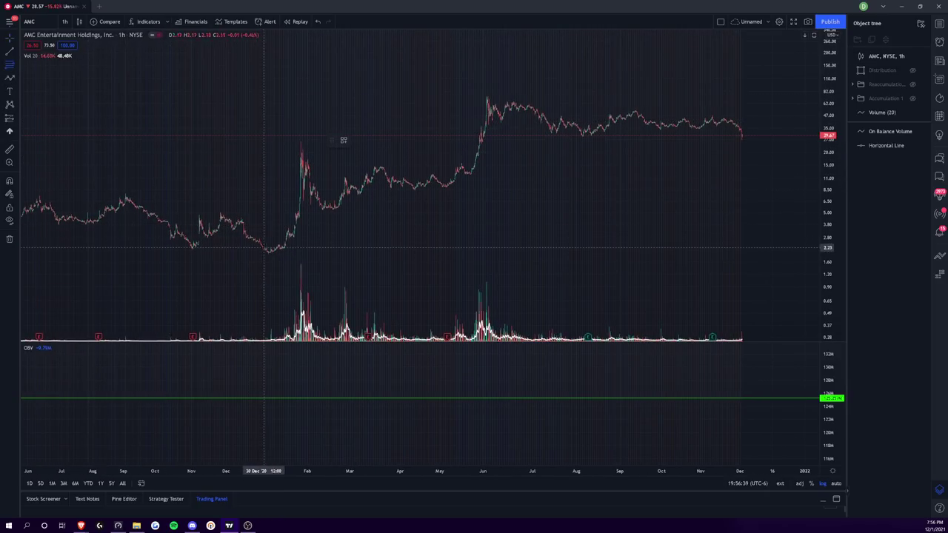
click(269, 253)
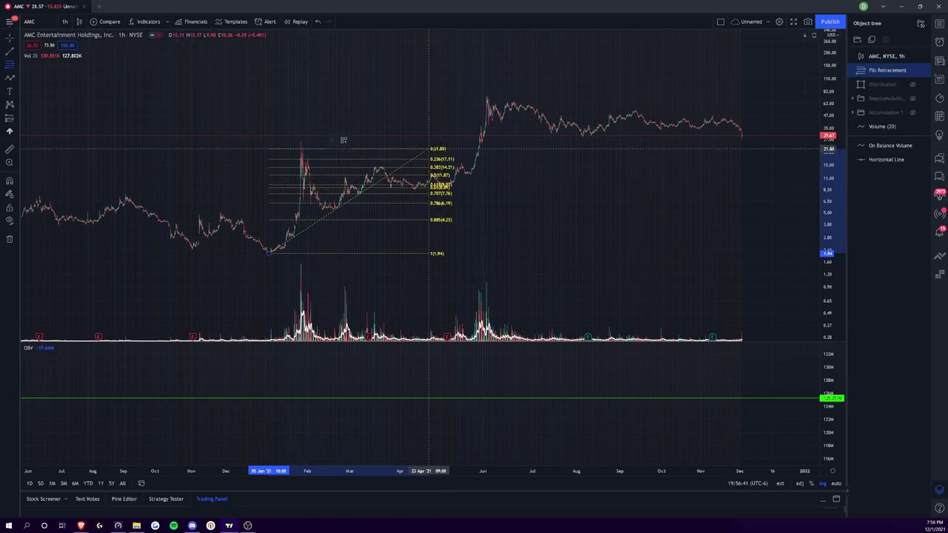
click(441, 141)
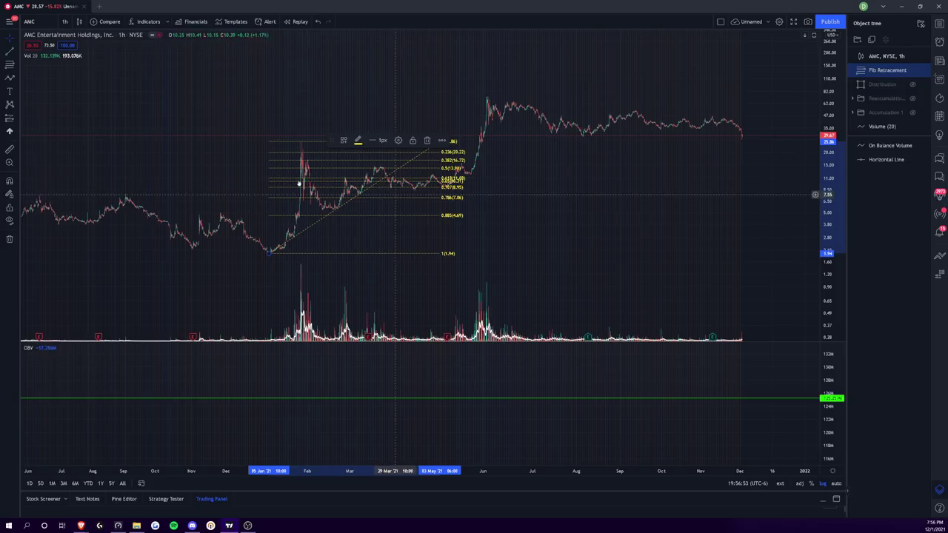
Shift the new retracement's lower anchor to 13 January 2021 at about 2.78, and delete the retracement
drag(268, 253, 290, 232)
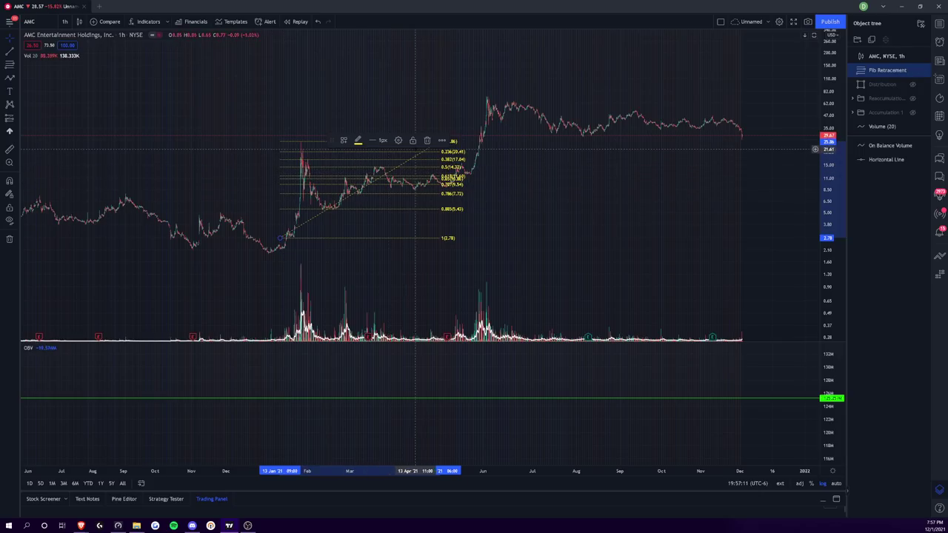
click(426, 141)
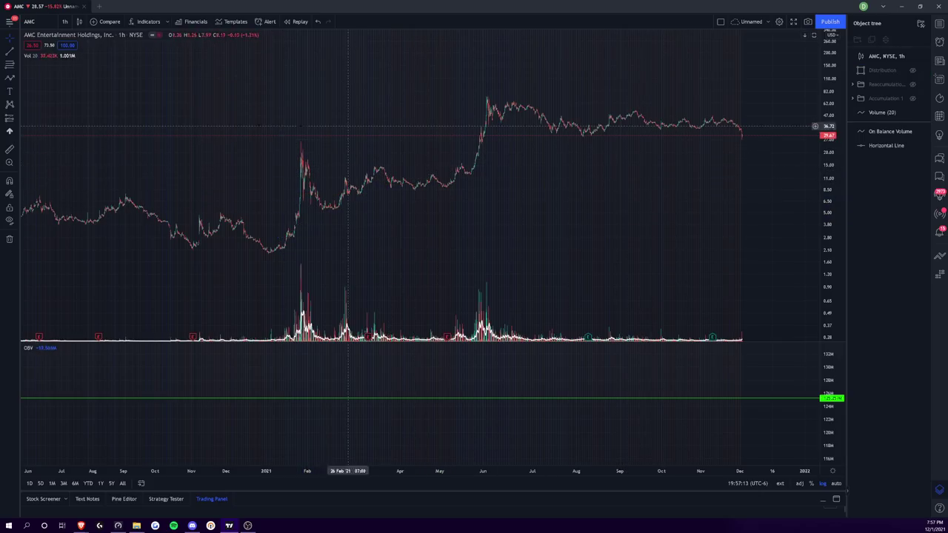
Choose the Trend-Based Fib Extension tool and set the chart's trading session to Regular
click(16, 65)
click(54, 80)
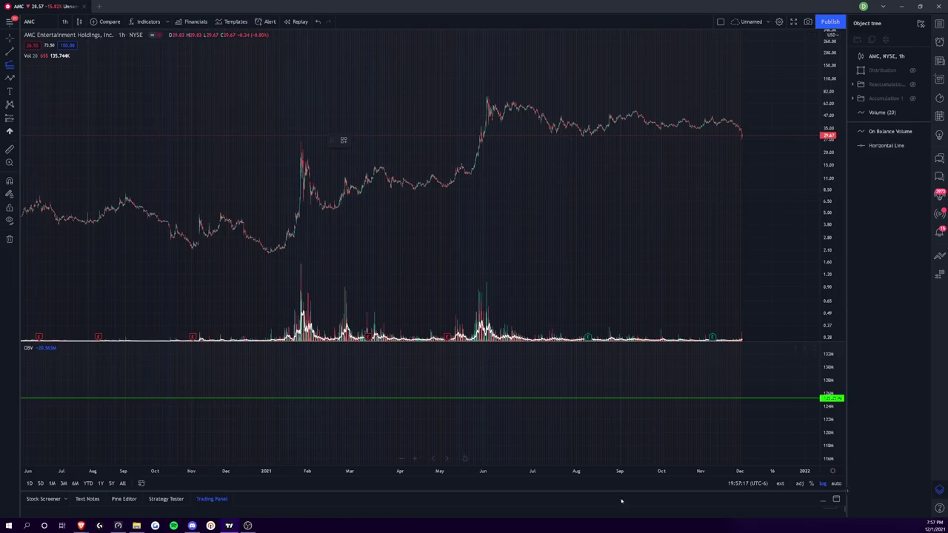
right_click(830, 326)
mouse_move(819, 457)
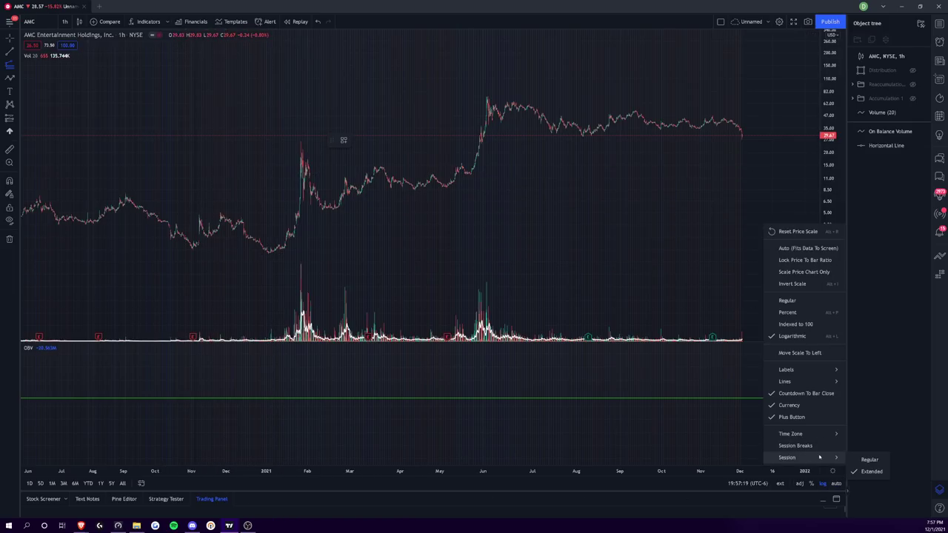
click(867, 459)
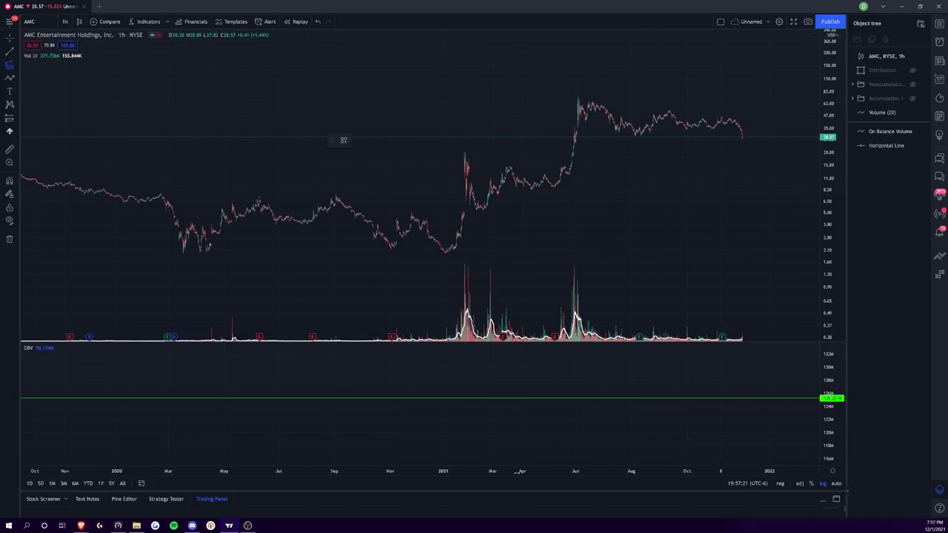
scroll(519, 477, up, 4)
click(283, 453)
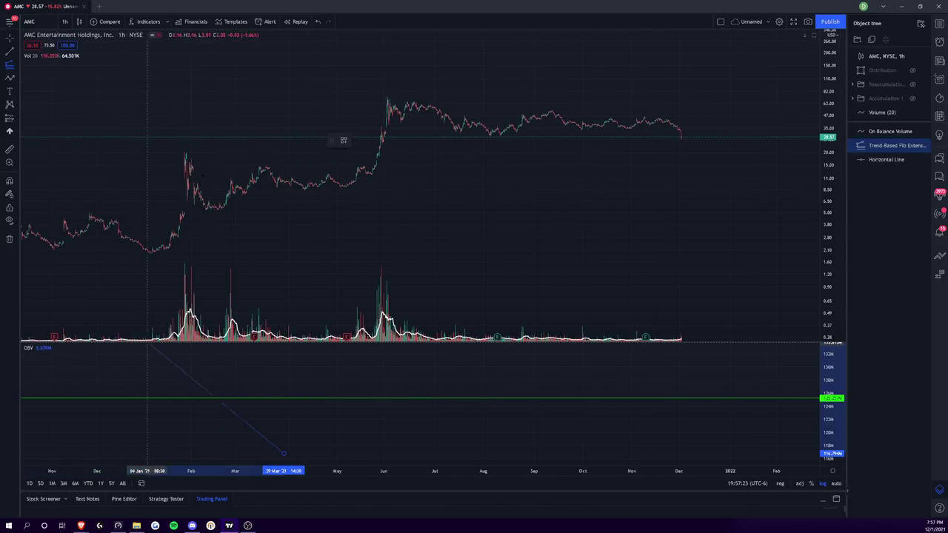
click(215, 343)
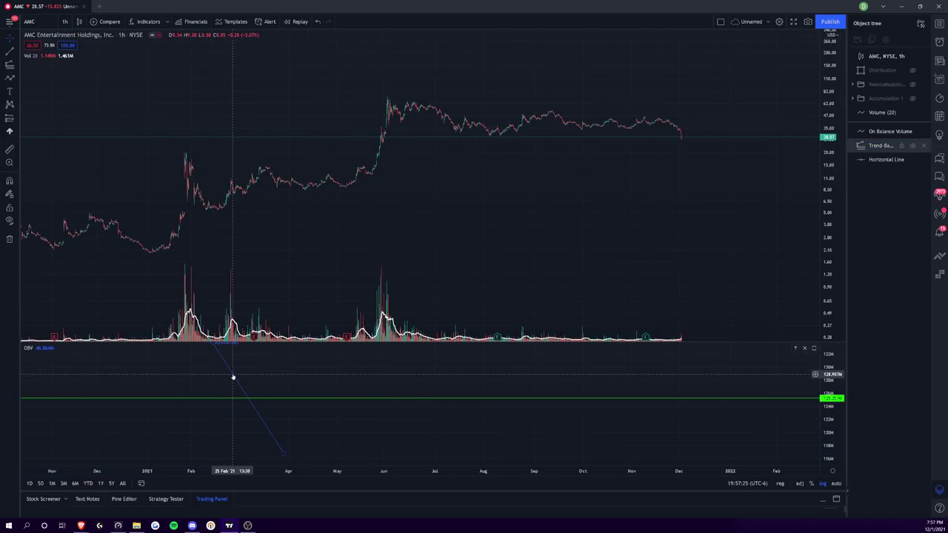
click(377, 139)
key(Delete)
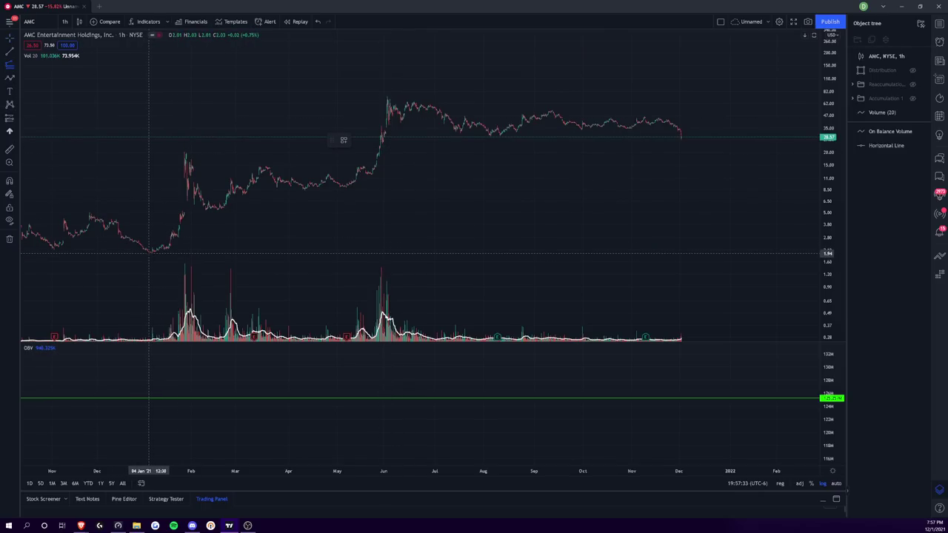
Draw a Trend-Based Fib Extension from the January 2021 low at about 1.94 to about 20.89 in late January, ending mid-September at about 5.32
click(149, 253)
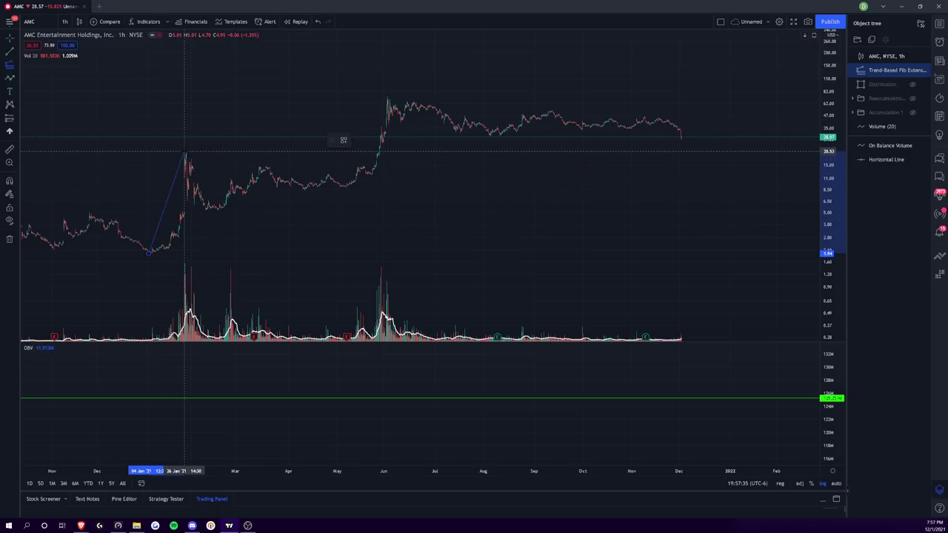
click(185, 151)
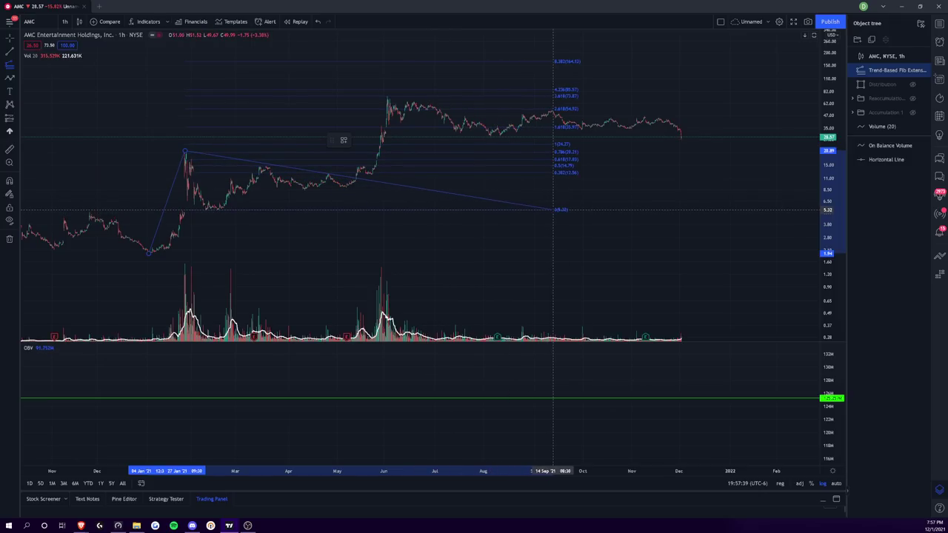
click(555, 210)
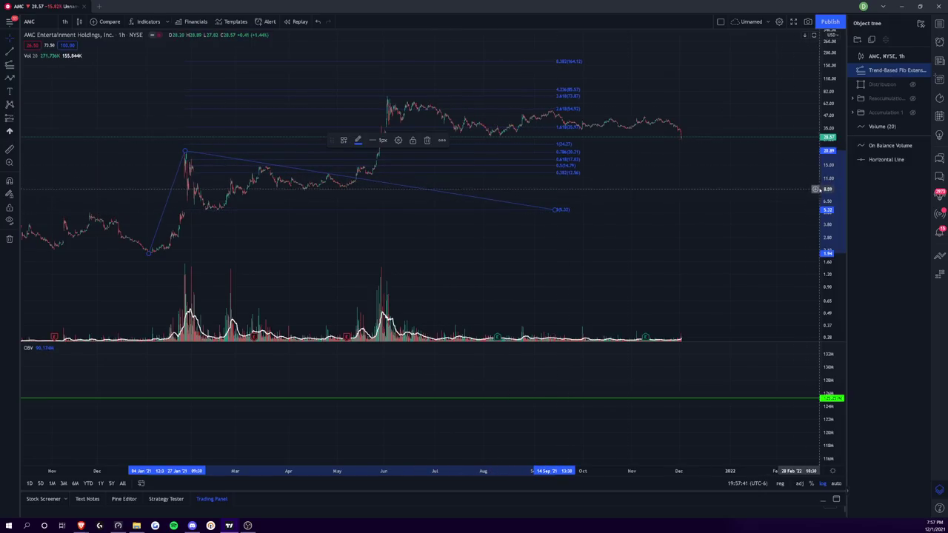
Compare the extension's upper levels with the June 2021 peak, and delete the extension
drag(840, 197, 581, 167)
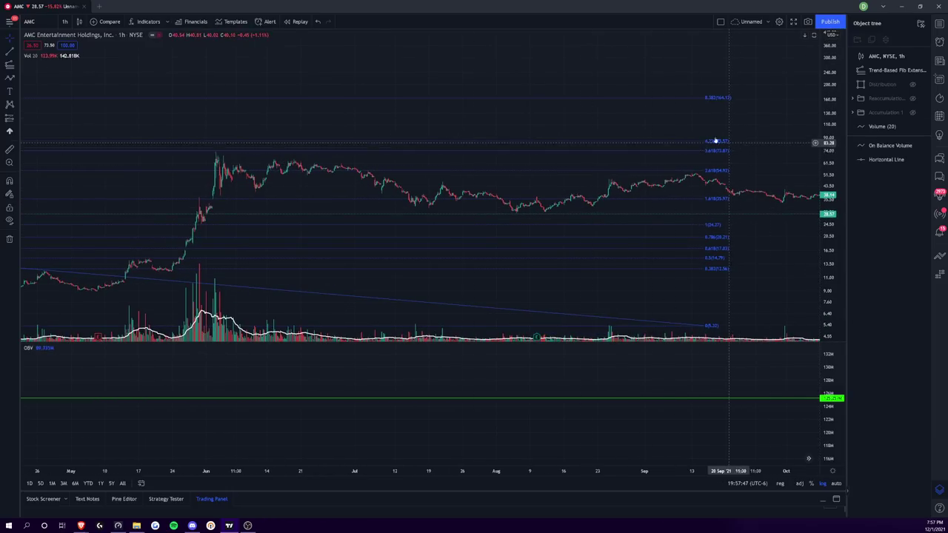
scroll(574, 471, down, 5)
drag(846, 133, 425, 219)
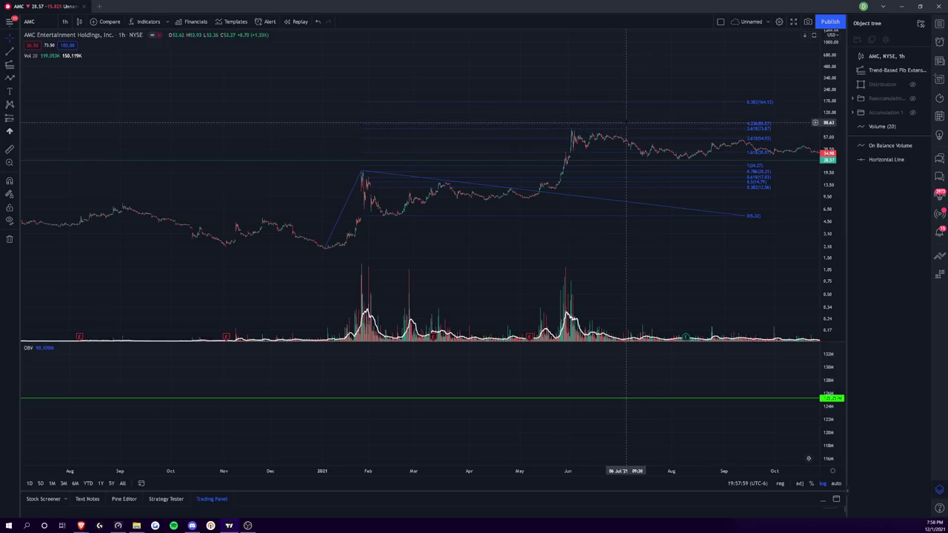
click(628, 126)
key(Delete)
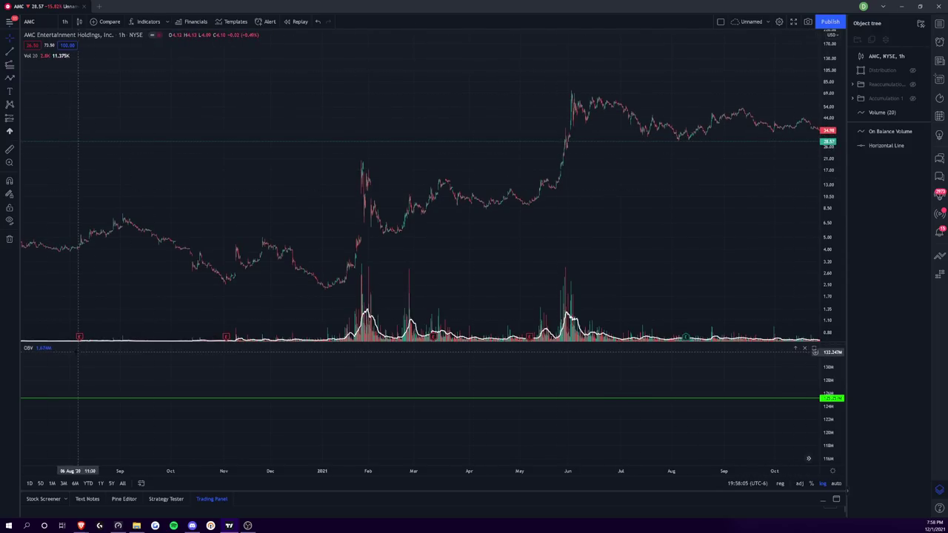
Remove the On Balance Volume indicator and fit the price action since late 2020 into the enlarged chart
click(71, 348)
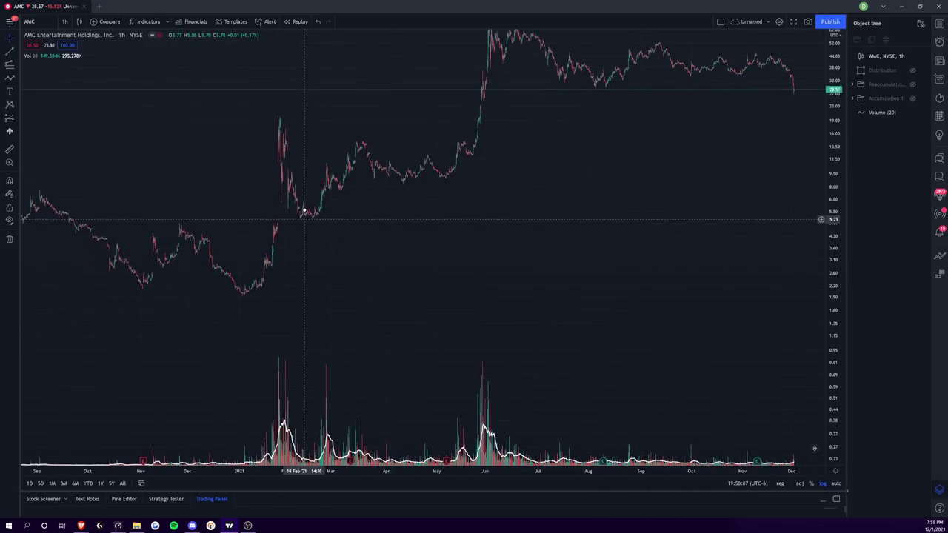
drag(834, 159, 834, 220)
drag(730, 200, 693, 212)
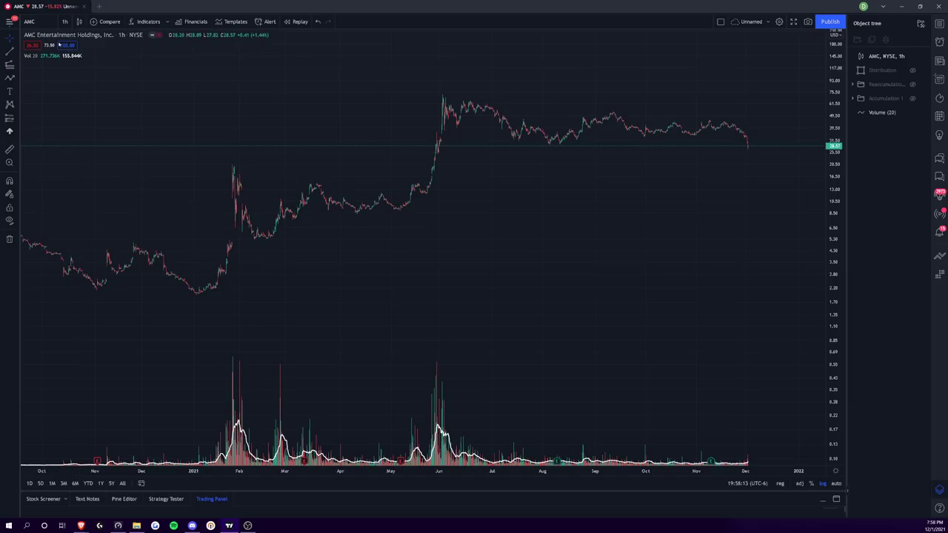
Add the Visible Range volume profile from the favorite indicators and show its profile for the period since March 2021
click(147, 21)
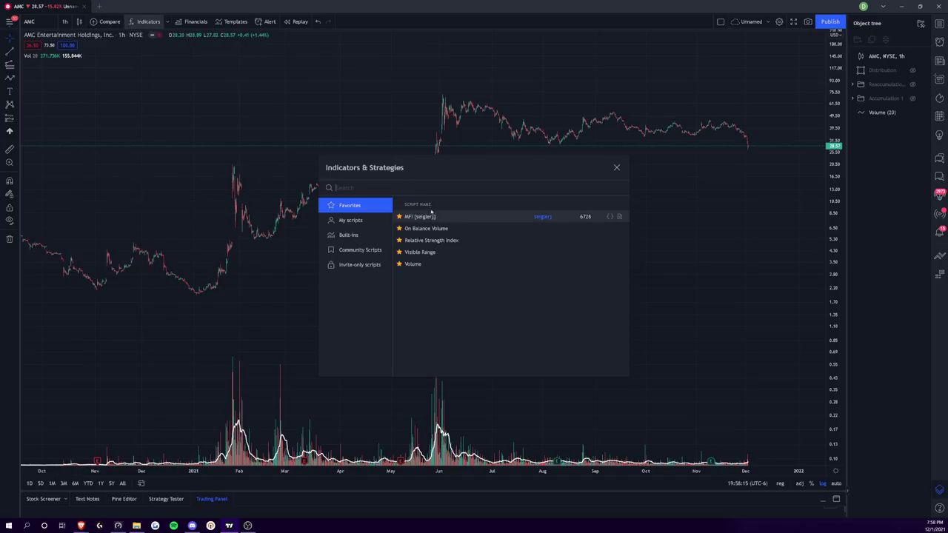
click(414, 252)
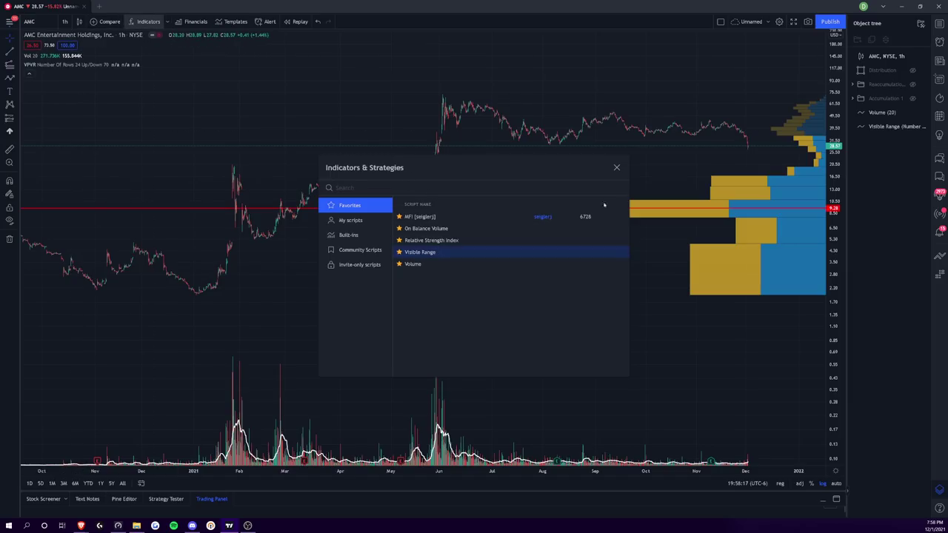
click(715, 214)
scroll(714, 245, up, 5)
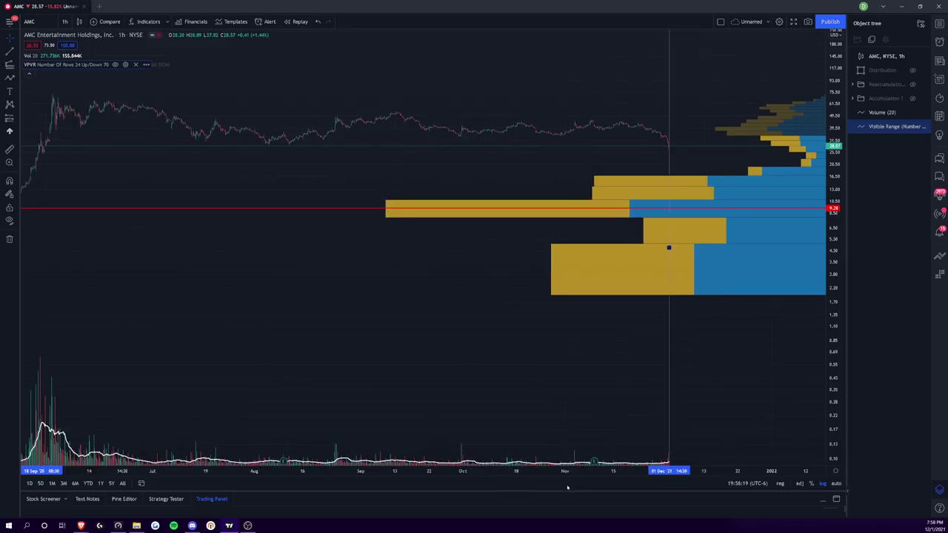
scroll(572, 488, down, 3)
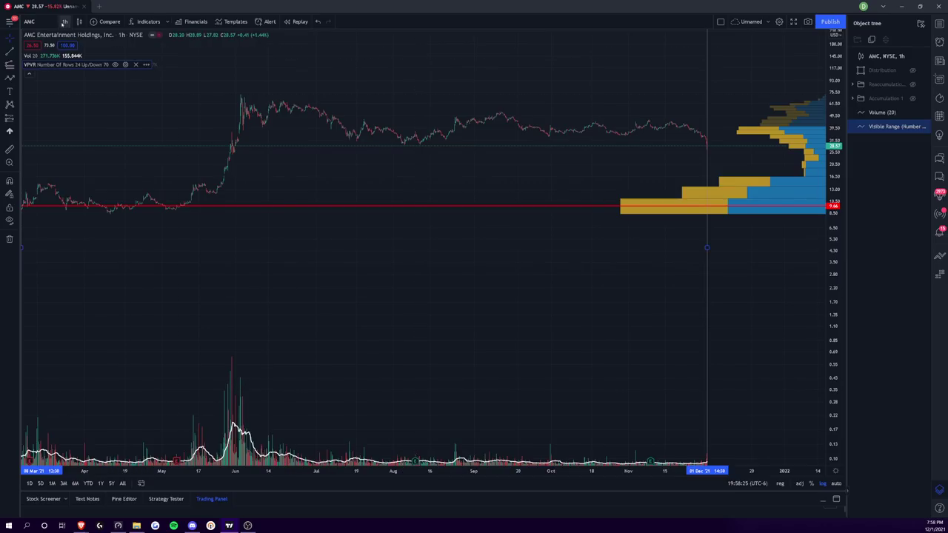
Switch the chart to the 4-hour interval and extend the volume profile over the price history back to 2014
click(64, 21)
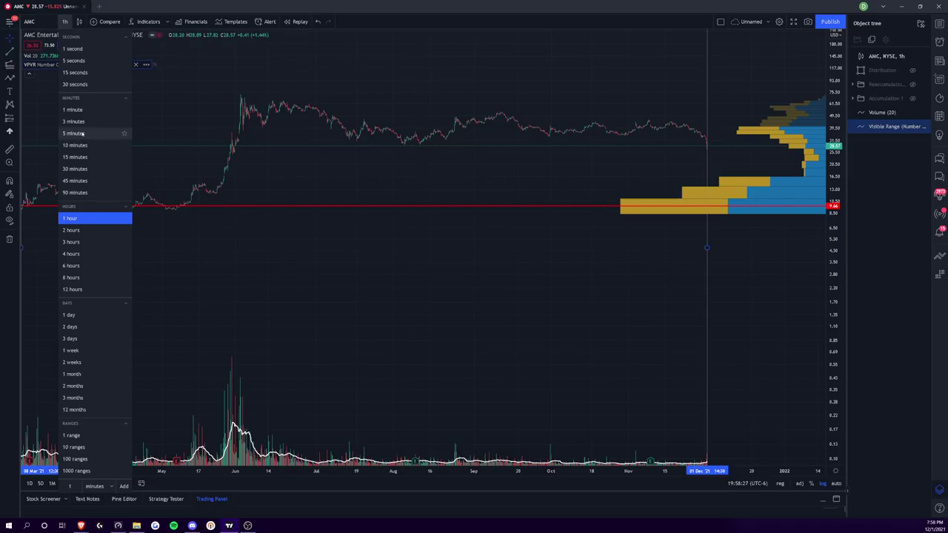
click(91, 255)
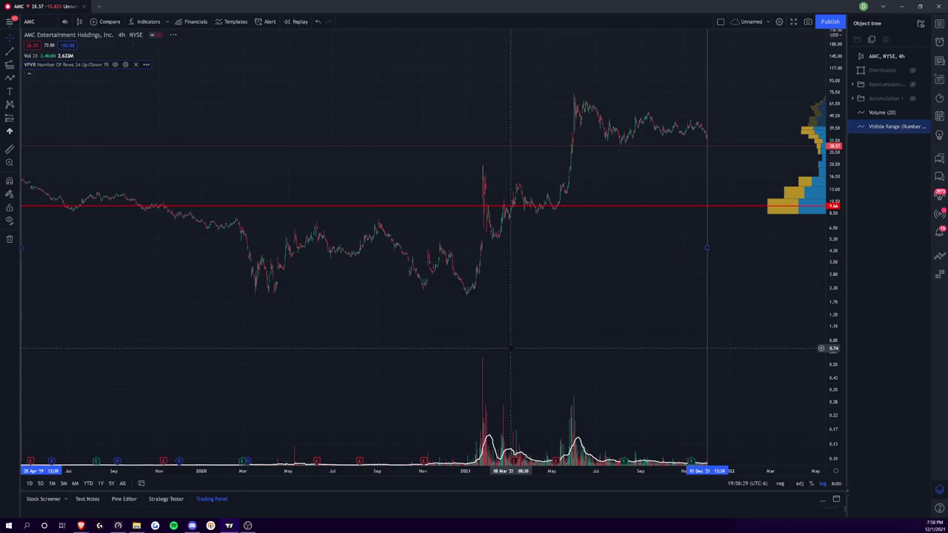
scroll(601, 459, down, 5)
scroll(601, 460, down, 3)
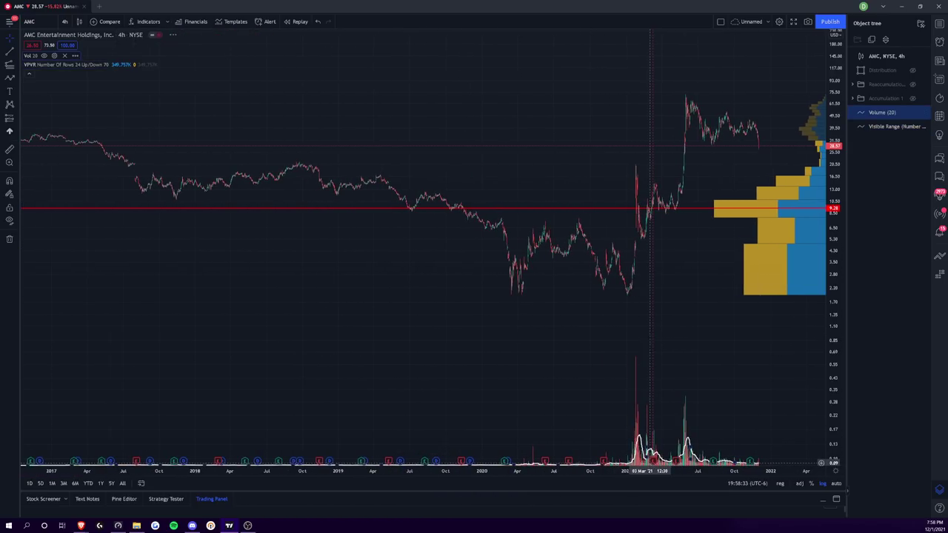
scroll(637, 394, down, 3)
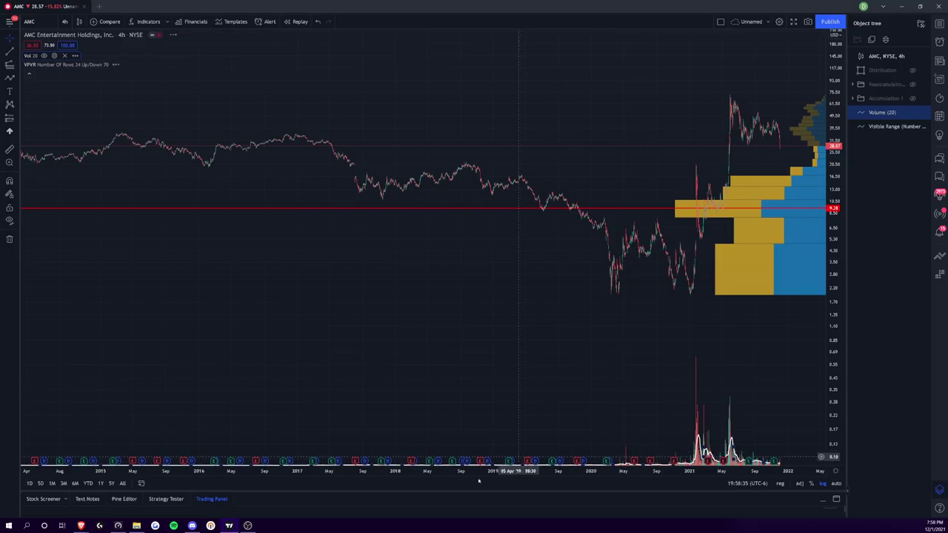
scroll(473, 481, up, 2)
Switch the chart to the daily and finally the weekly interval, spreading the price history since 2014 across the chart
click(65, 21)
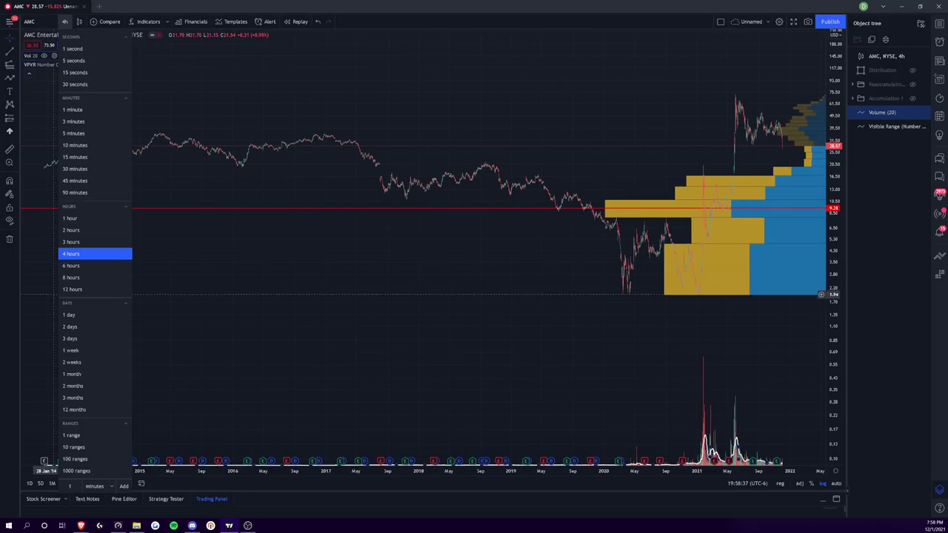
click(69, 315)
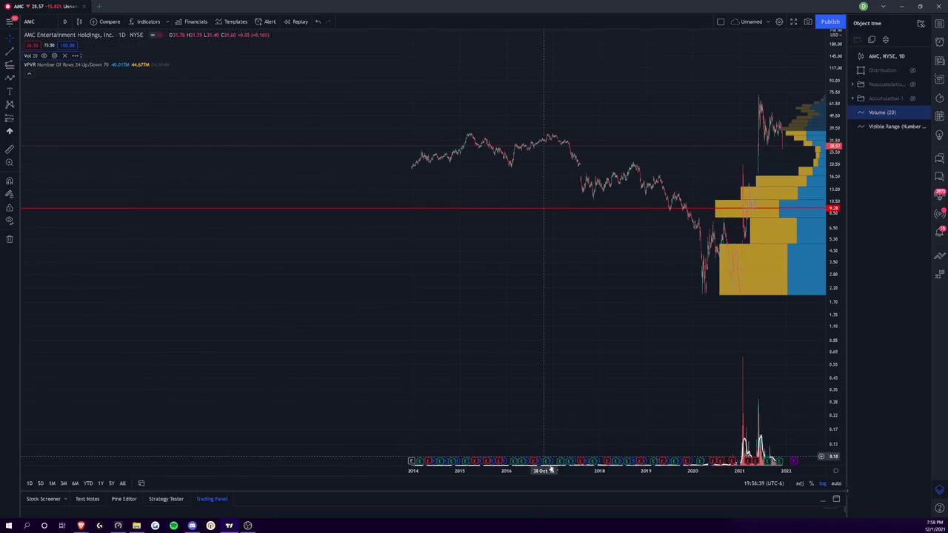
drag(552, 471, 272, 471)
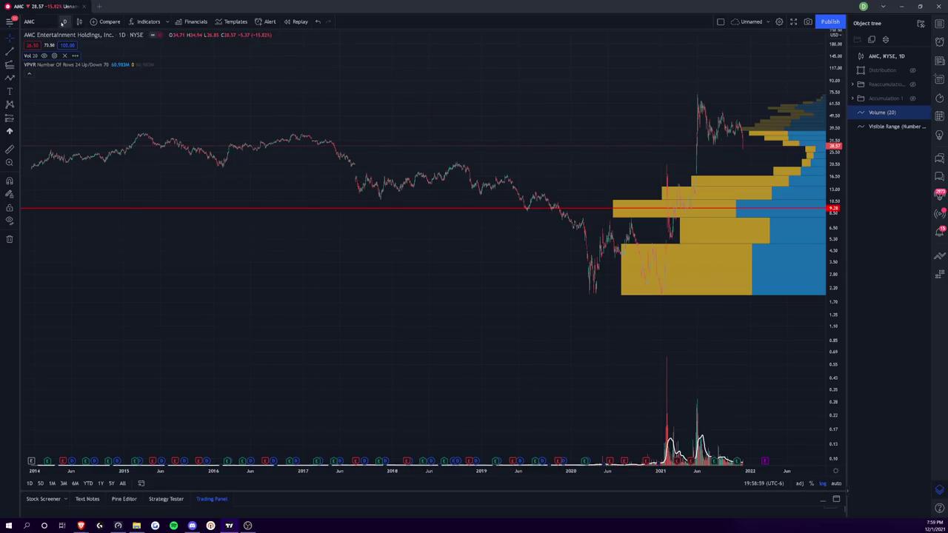
click(64, 22)
click(78, 362)
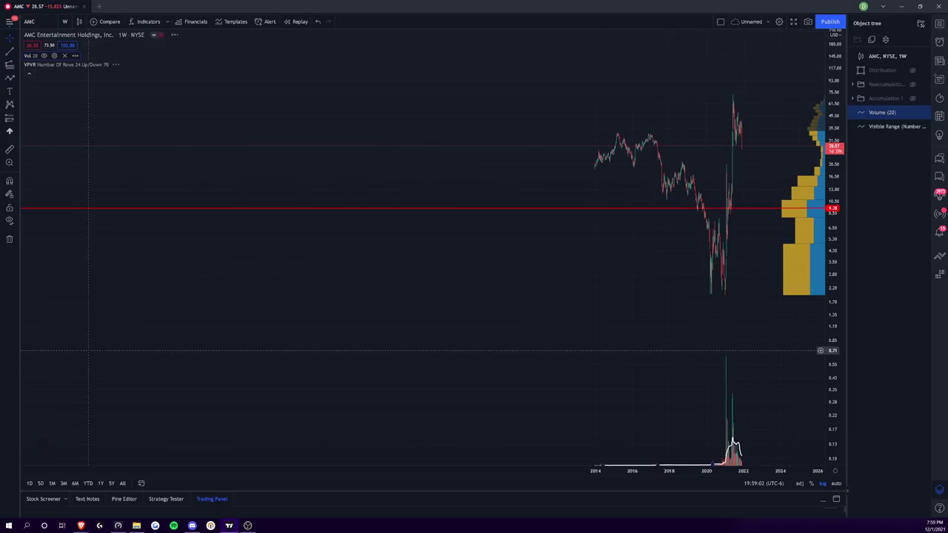
drag(621, 472, 137, 459)
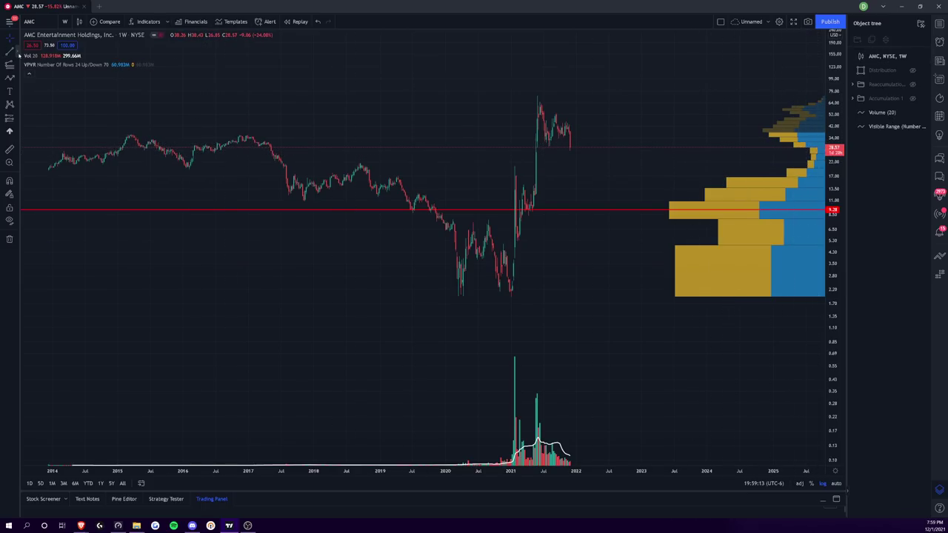
Place a horizontal line at about 28.45, along the upper edge of the thin-volume area in the profile
click(20, 55)
click(45, 136)
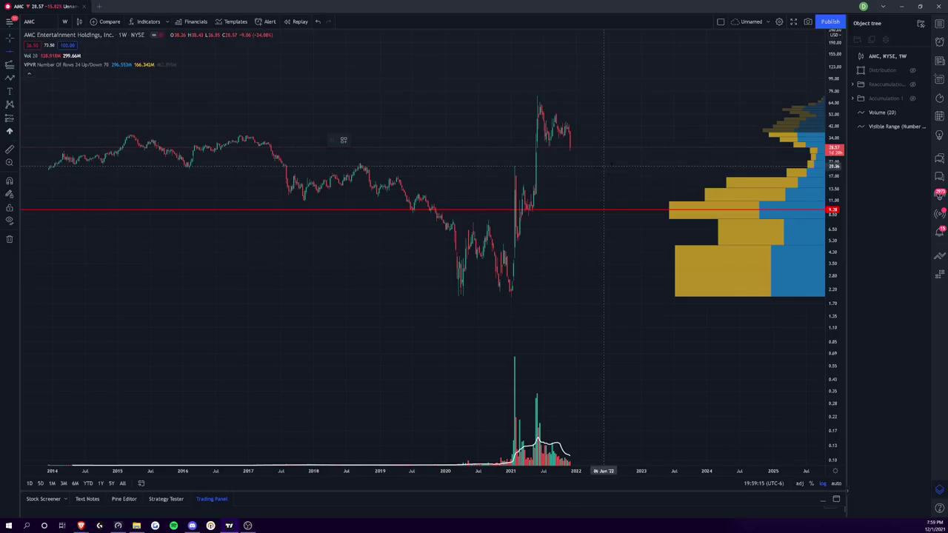
click(770, 148)
click(774, 211)
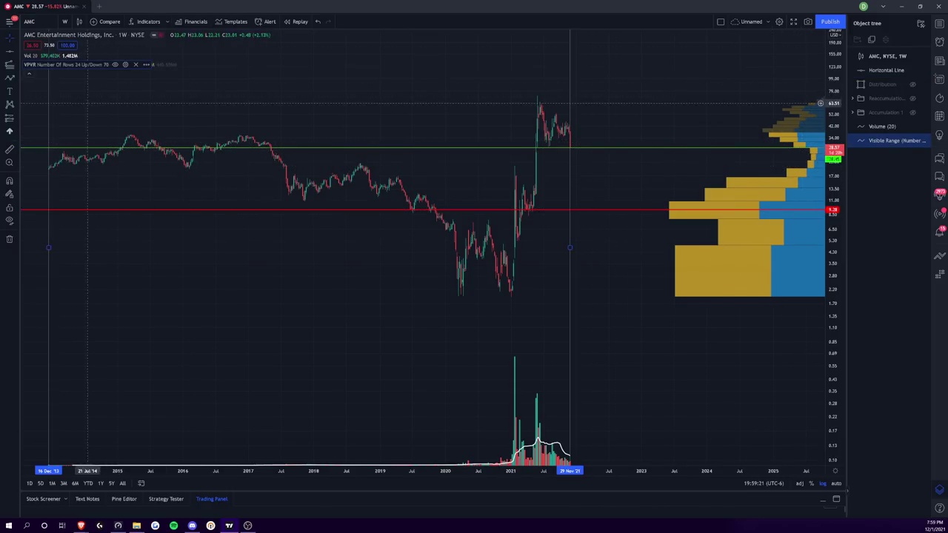
Add a text note listing three account handles on separate lines and place it above the late-2016 price action
click(9, 90)
click(255, 111)
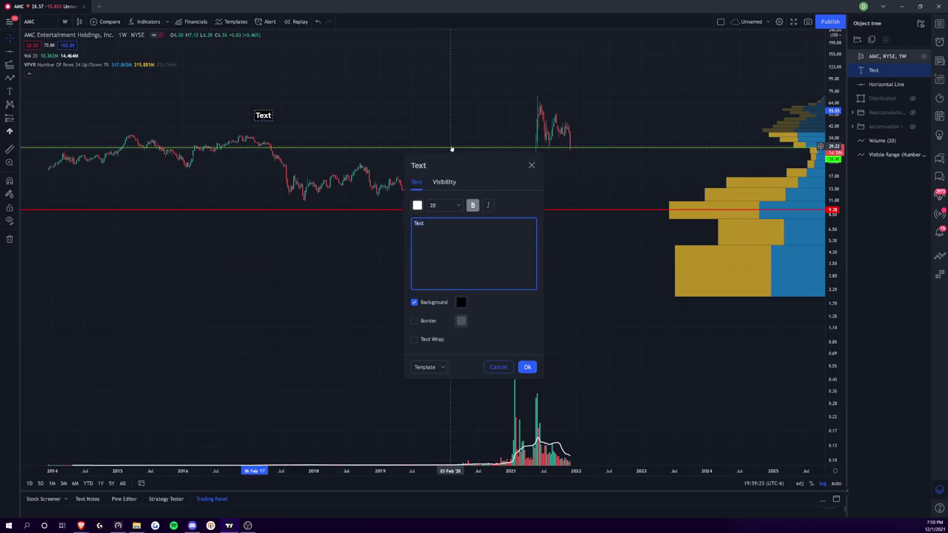
text(efil )
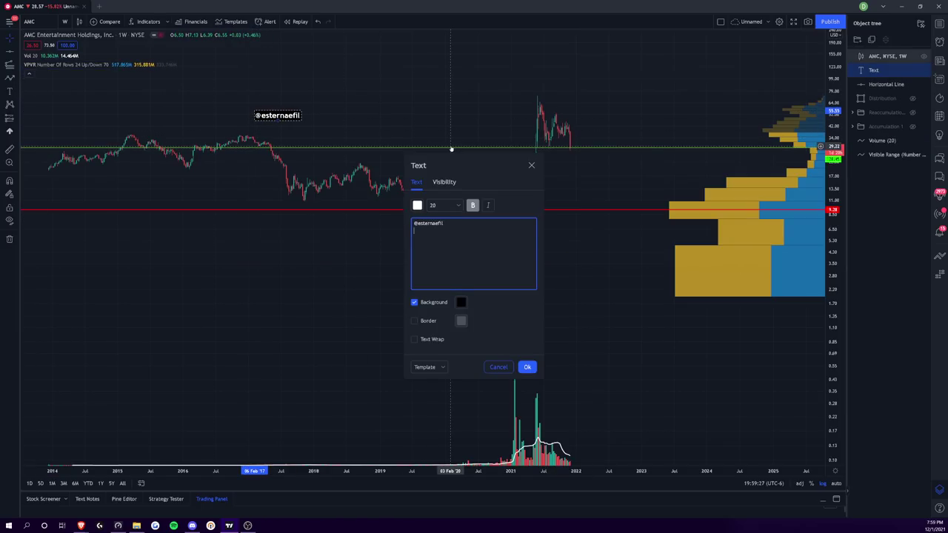
text(@squarerootof9)
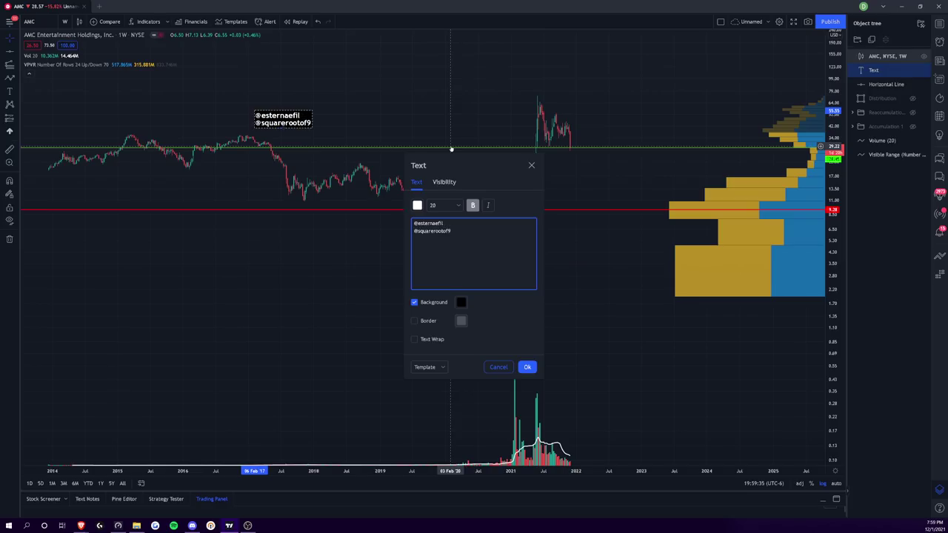
key(Return)
text(@ricostrade)
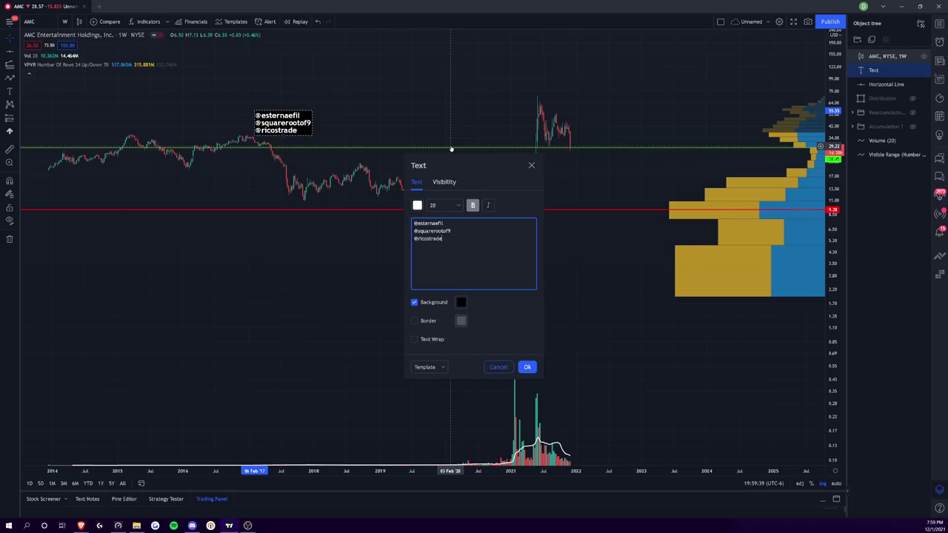
click(527, 367)
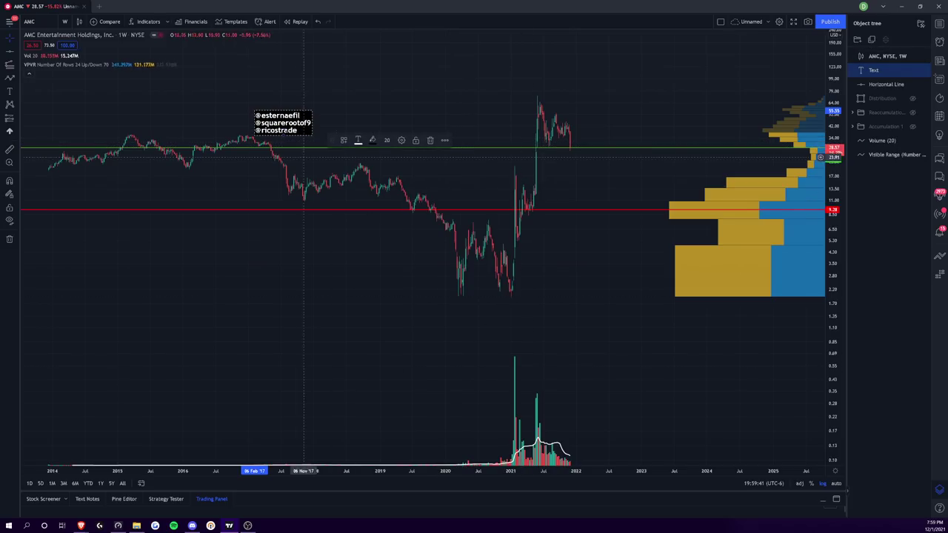
drag(283, 122, 265, 88)
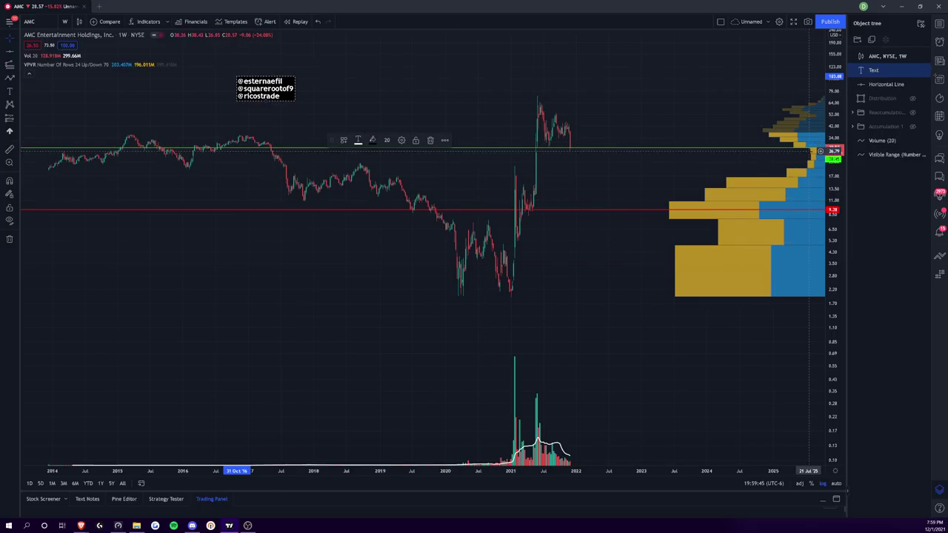
Draw a rectangle across the whole chart from about 28 down to about 19.3, covering the thin-volume zone
click(16, 79)
click(45, 108)
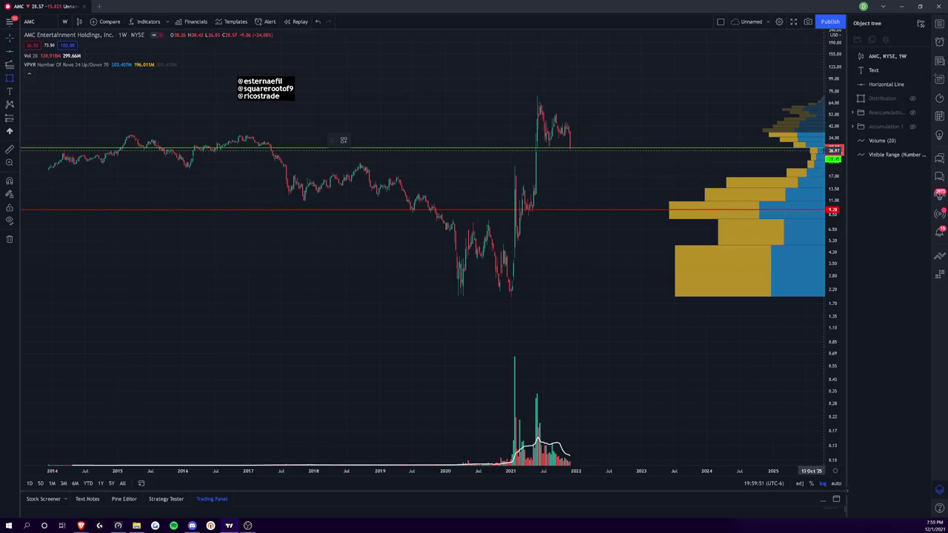
mouse_move(822, 148)
mouse_down()
mouse_move(665, 178)
mouse_move(39, 169)
mouse_up()
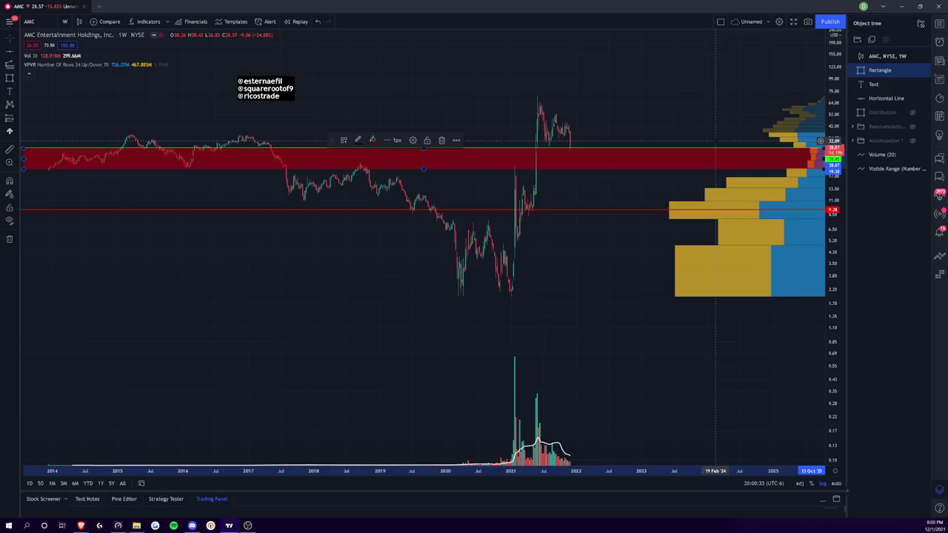
click(719, 136)
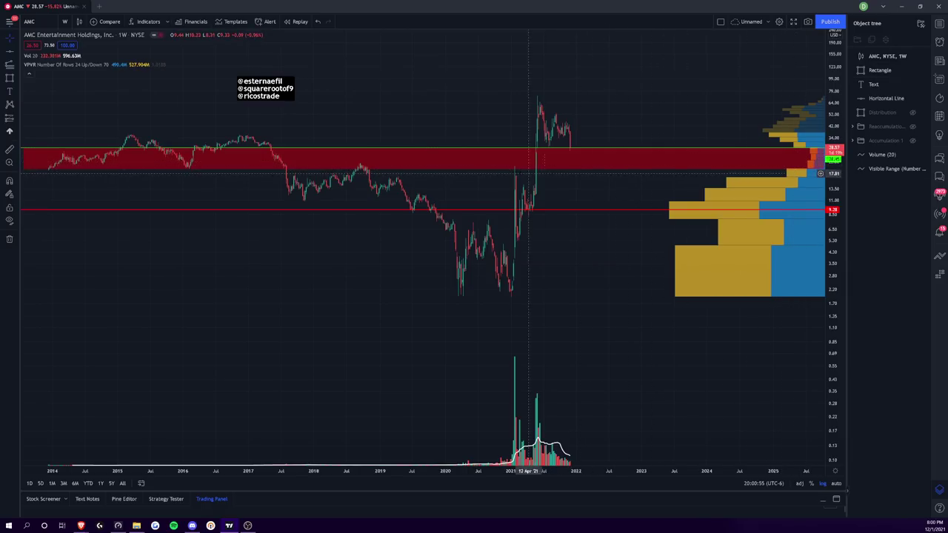
Add a second horizontal line at about 19.6 and align the rectangle's lower edge with it at 19.69
click(424, 169)
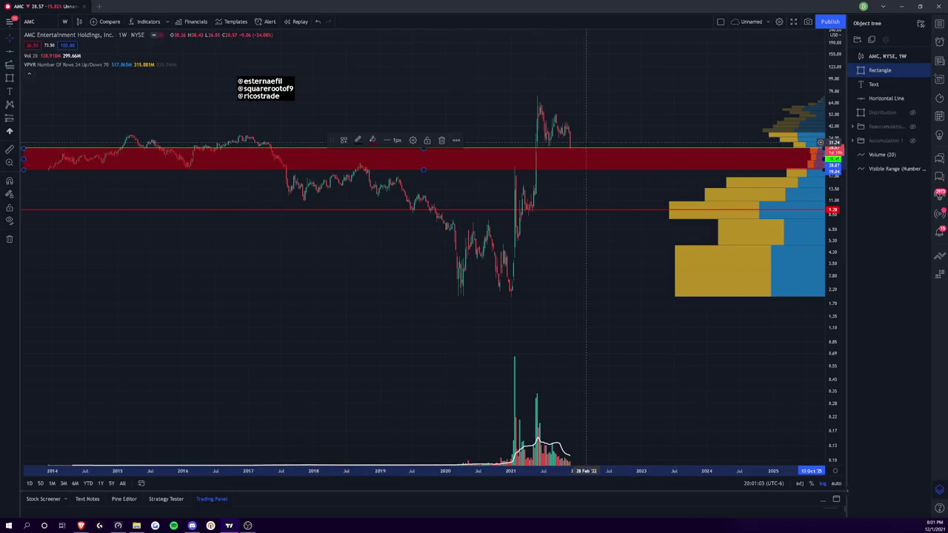
click(573, 176)
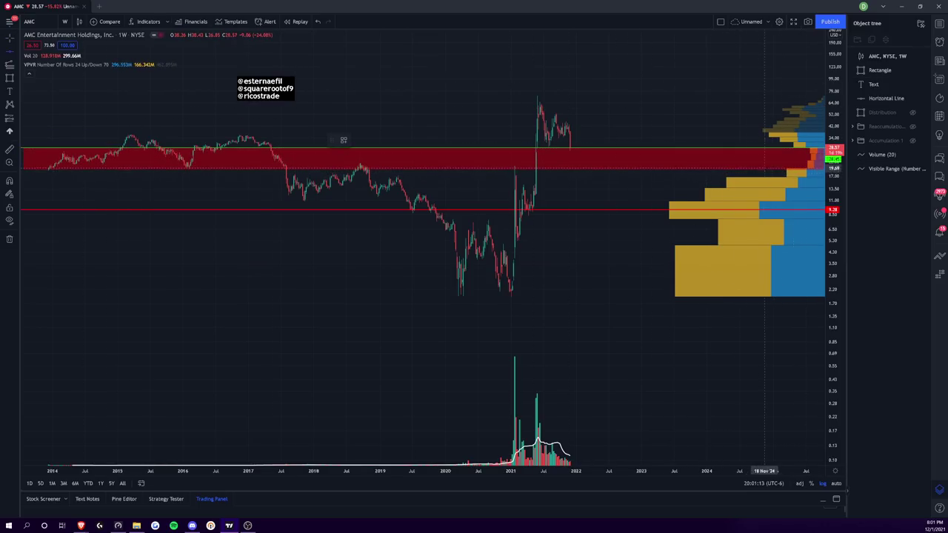
key(alt+h)
click(733, 194)
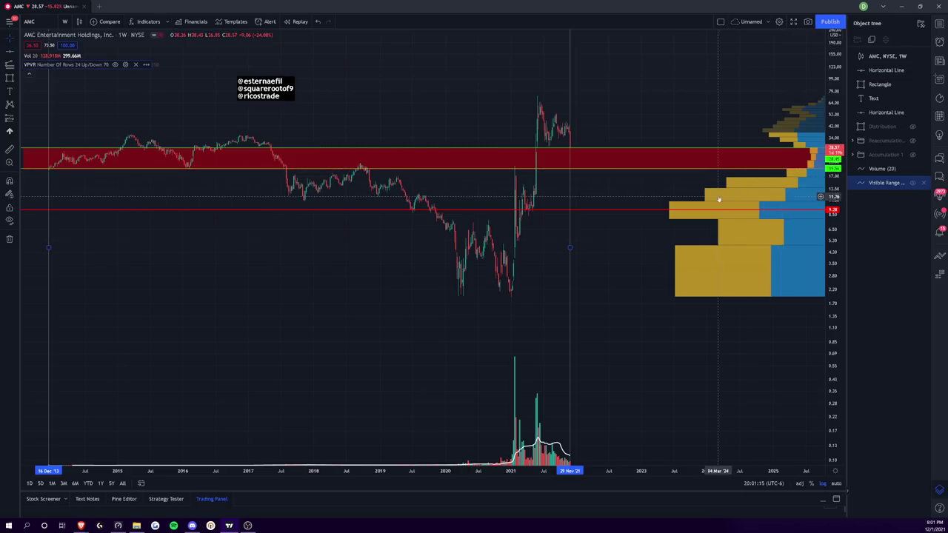
click(426, 170)
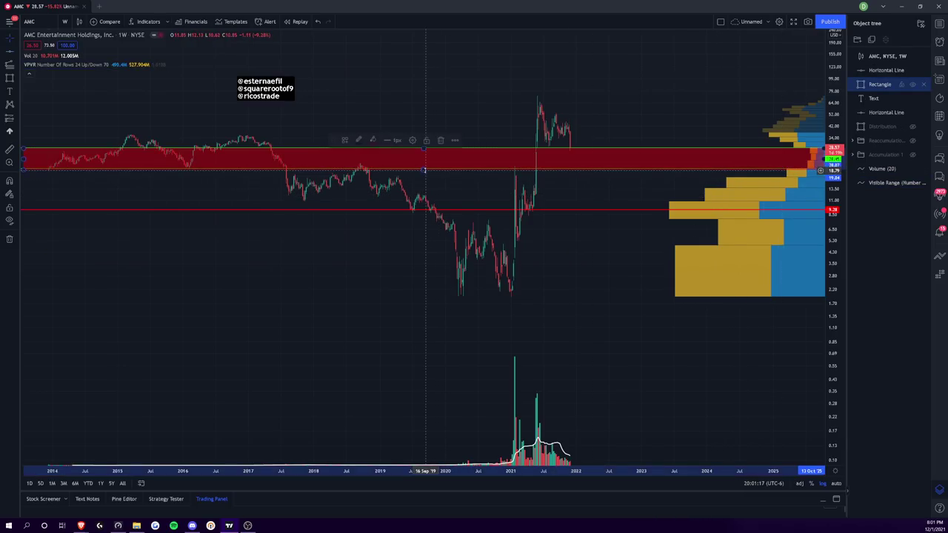
drag(422, 170, 425, 168)
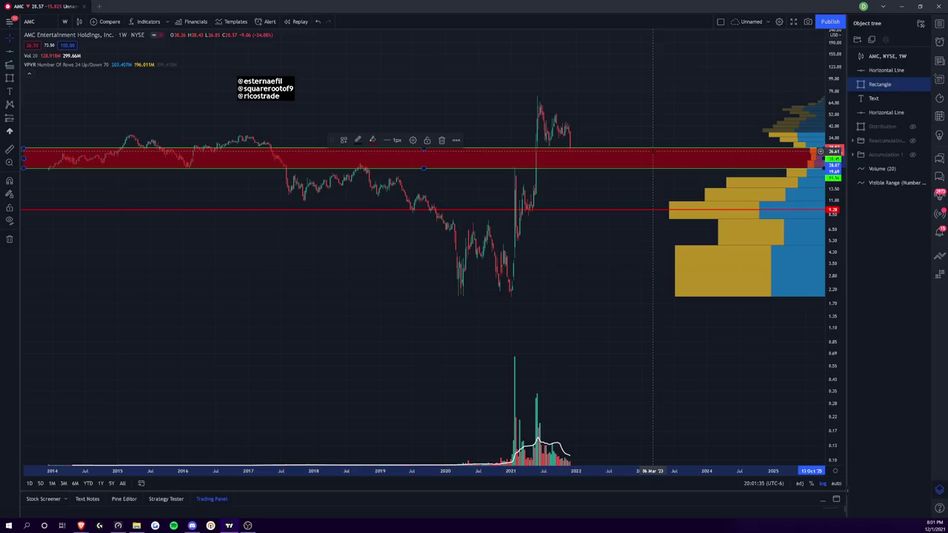
key(Escape)
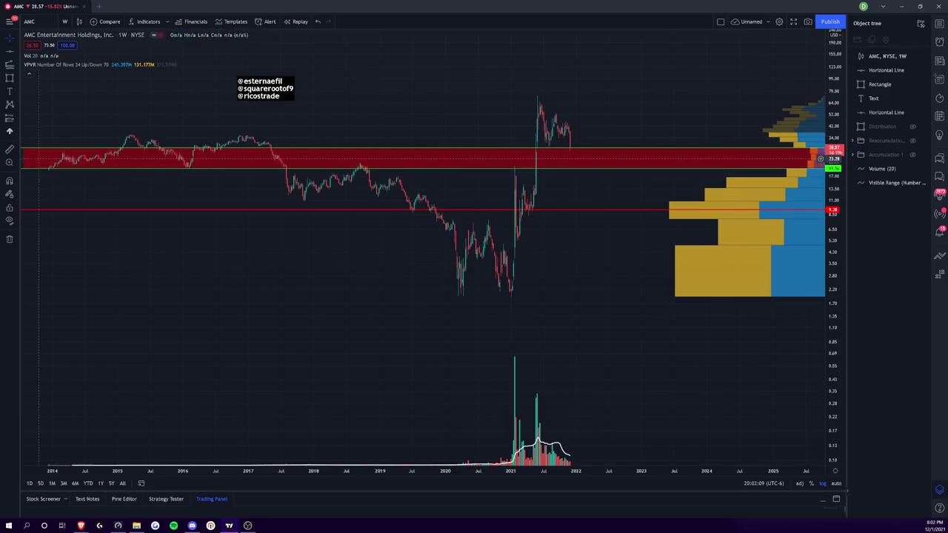
Change the fill color of the rectangle between the two green lines to black
click(23, 157)
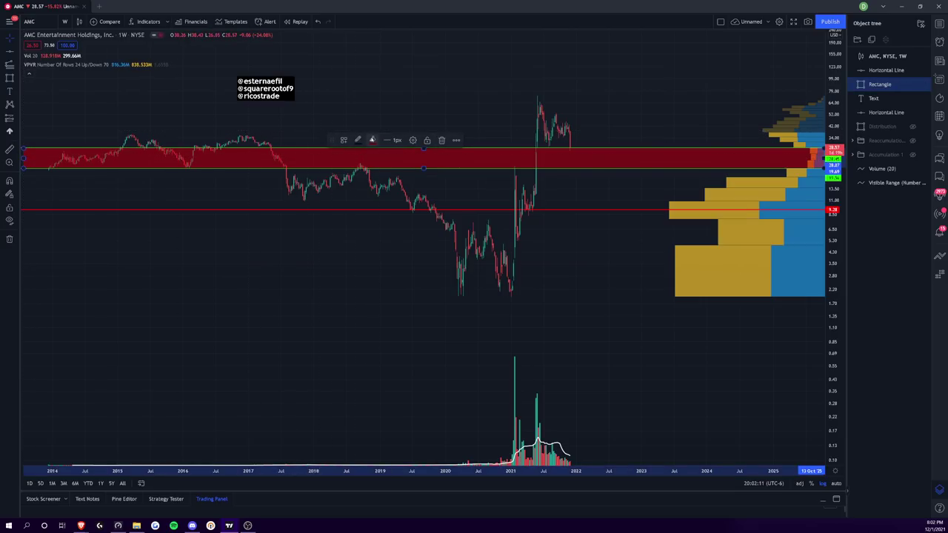
click(372, 140)
click(448, 160)
click(618, 211)
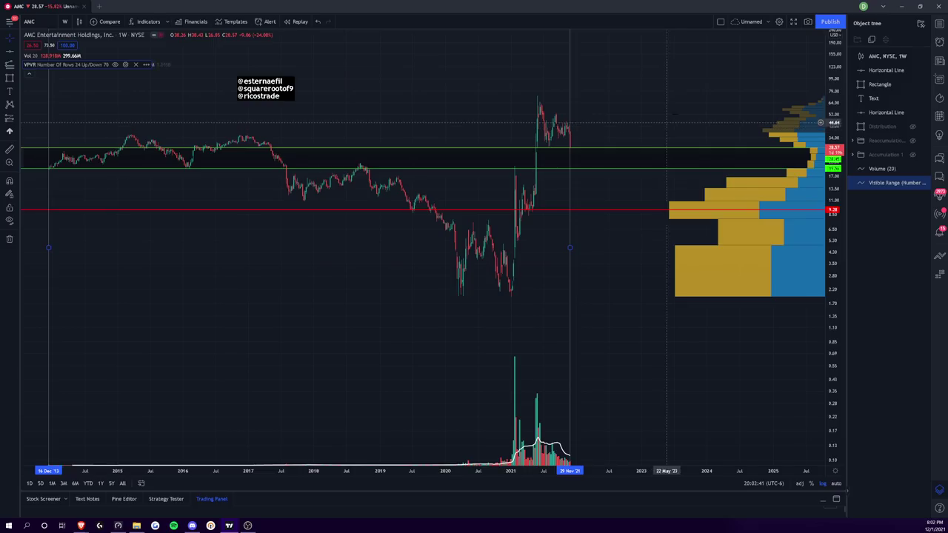
Enlarge the price action since mid-2019 and unhide the Reaccumulation AD drawing group
scroll(165, 457, up, 4)
scroll(165, 456, down, 4)
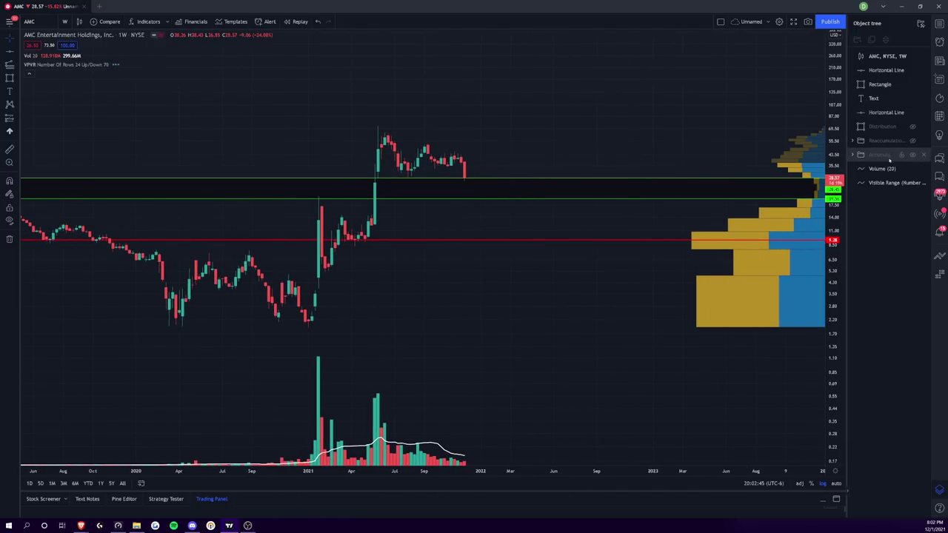
click(912, 140)
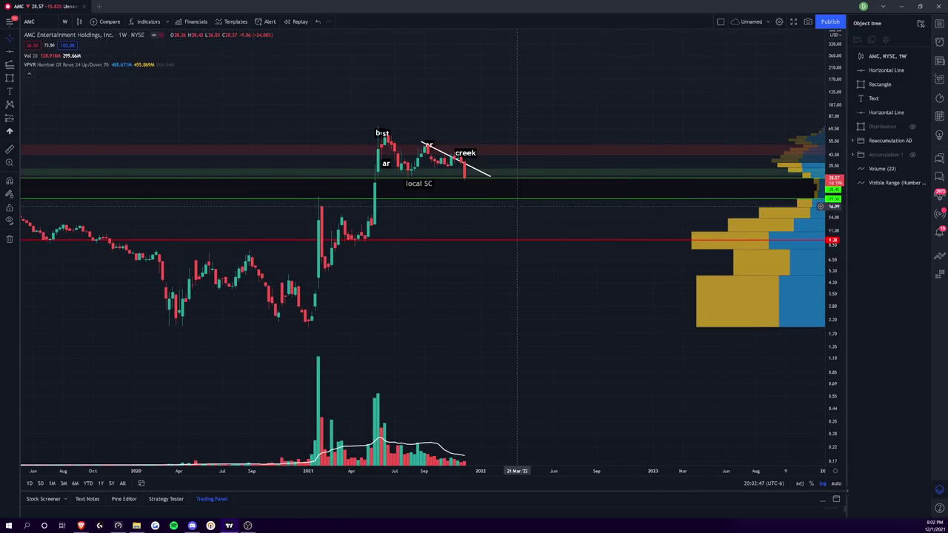
Delete the black rectangle and the green horizontal lines along its lower and upper edges
click(524, 199)
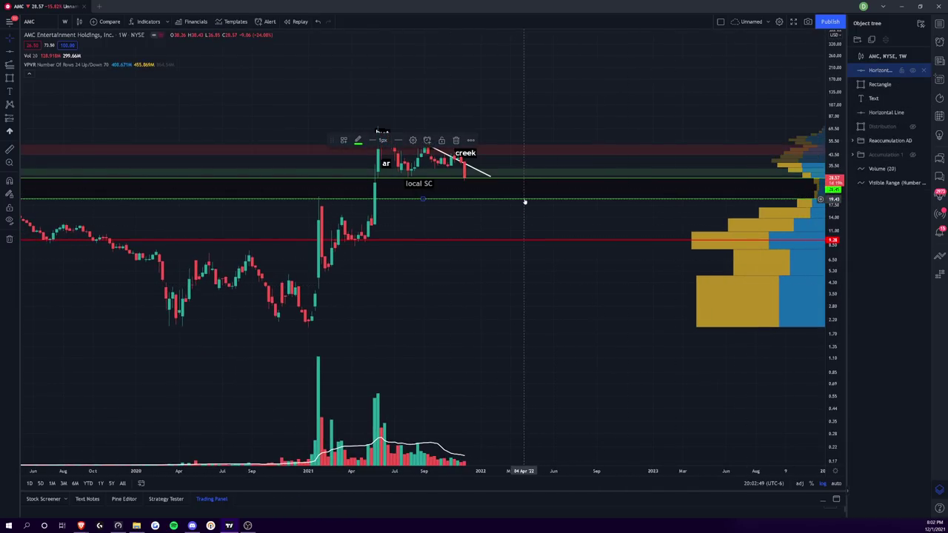
key(Delete)
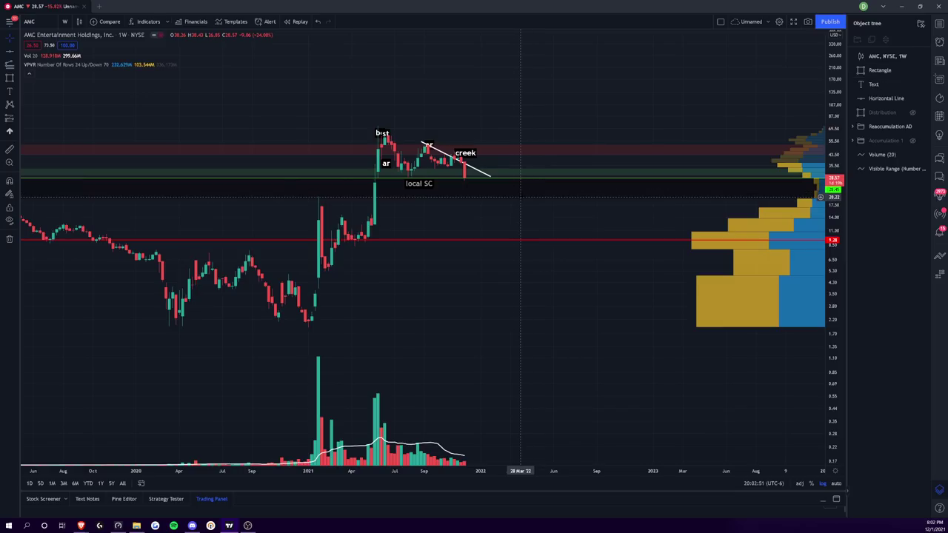
click(521, 200)
key(Delete)
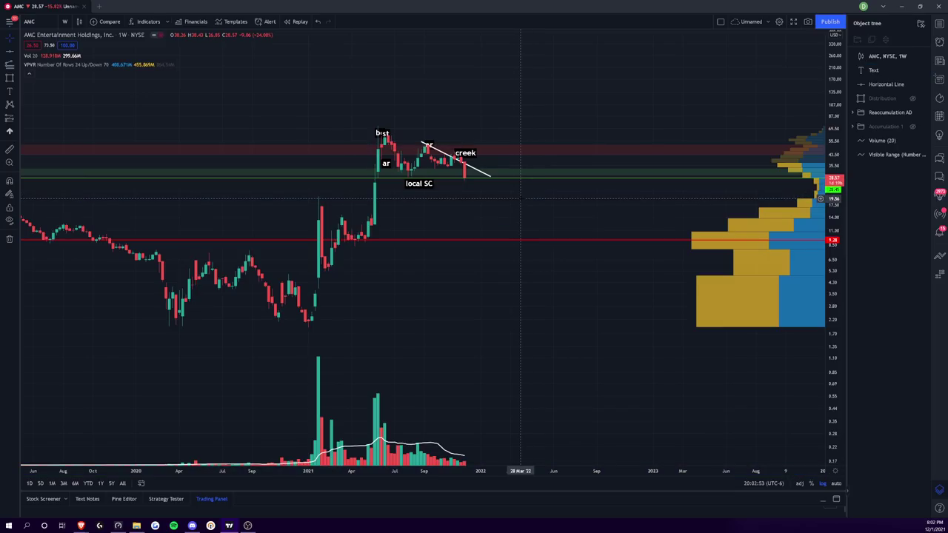
click(527, 179)
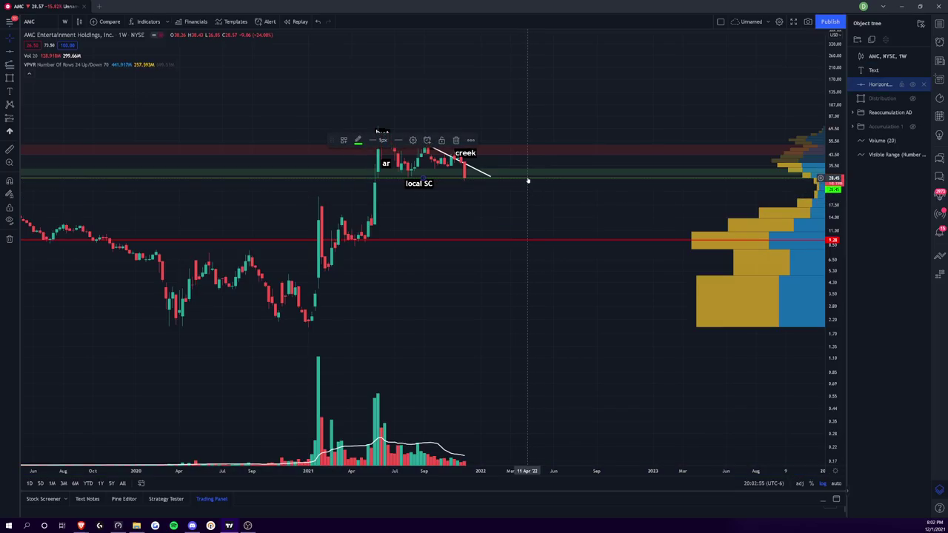
key(Delete)
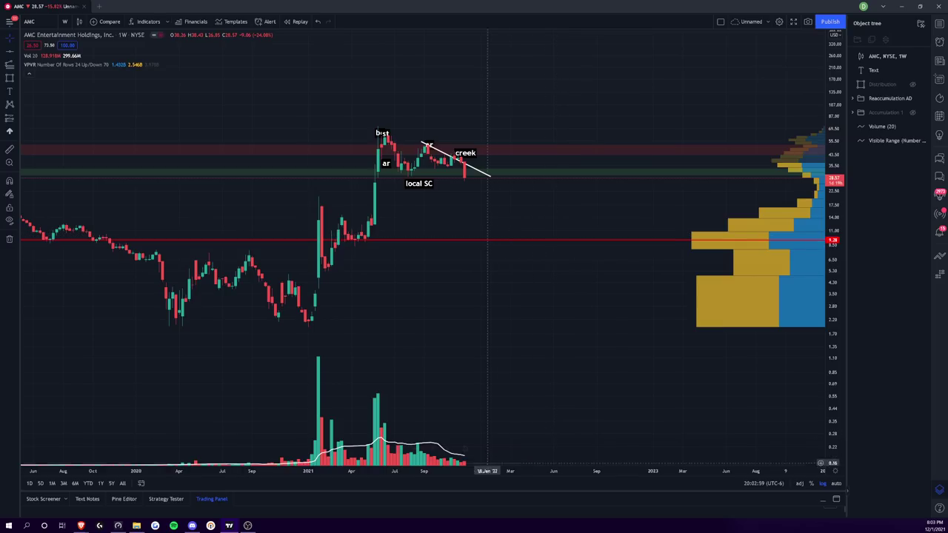
Add the On Balance Volume indicator from the favorites and enlarge the chart to the period since late 2019
scroll(649, 452, down, 3)
scroll(649, 452, down, 1)
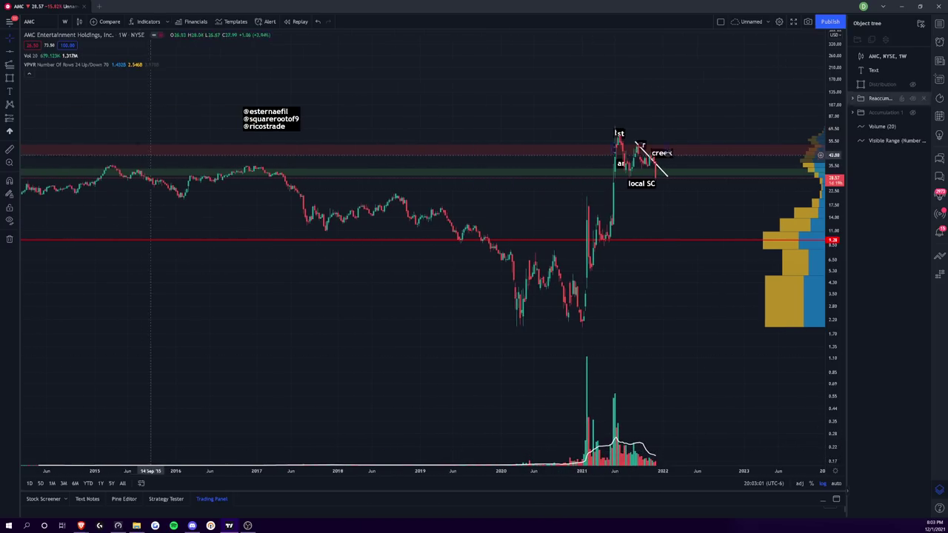
click(145, 23)
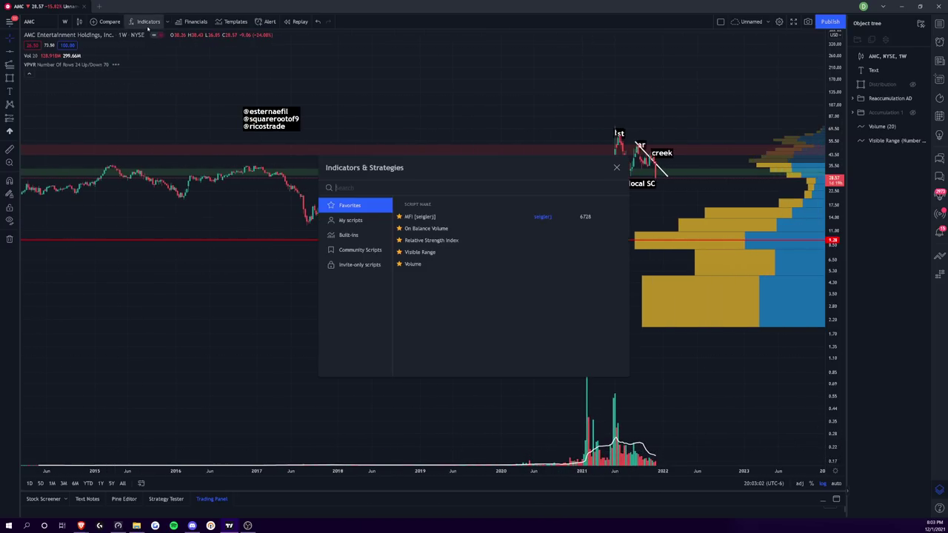
click(415, 230)
click(663, 397)
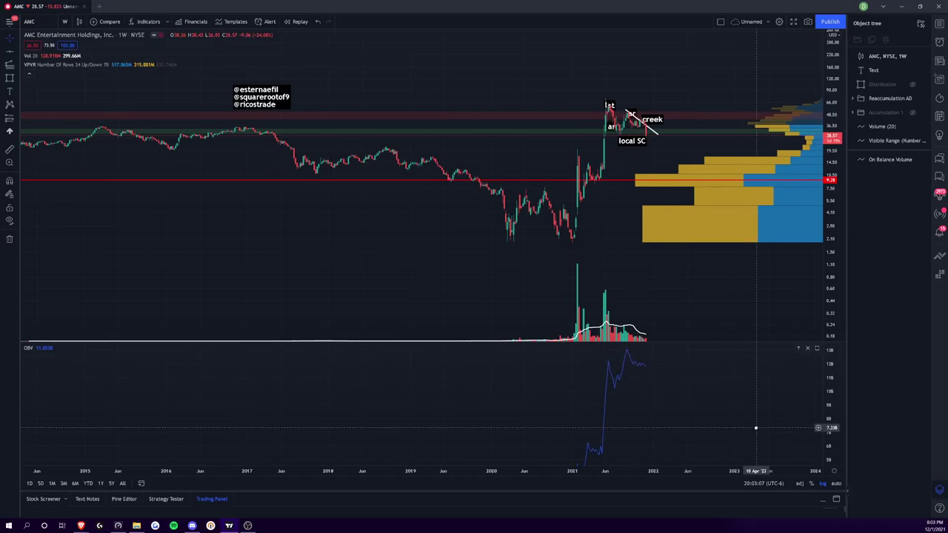
drag(647, 478, 452, 474)
drag(452, 420, 471, 421)
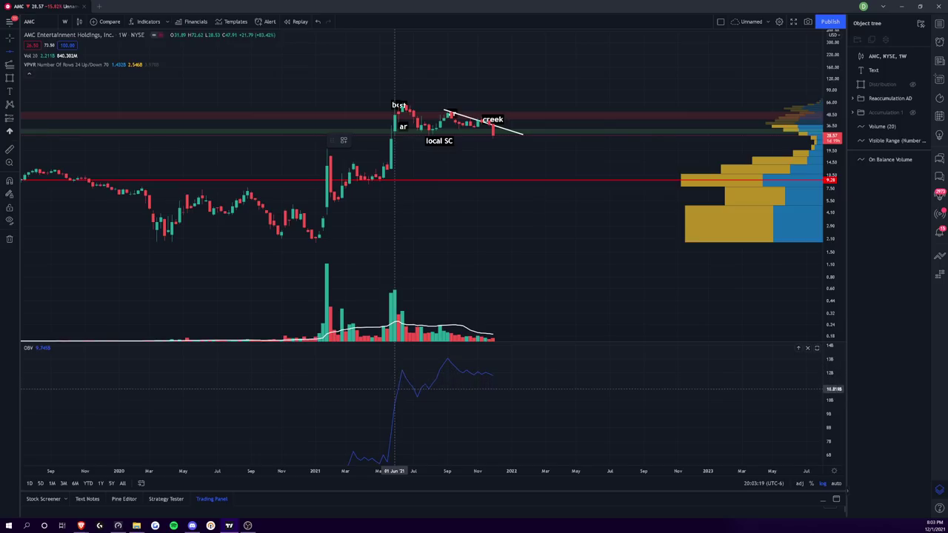
Place green horizontal lines on the weekly On Balance Volume at the July 2021 pullback low and just below the June 2021 peak
click(394, 398)
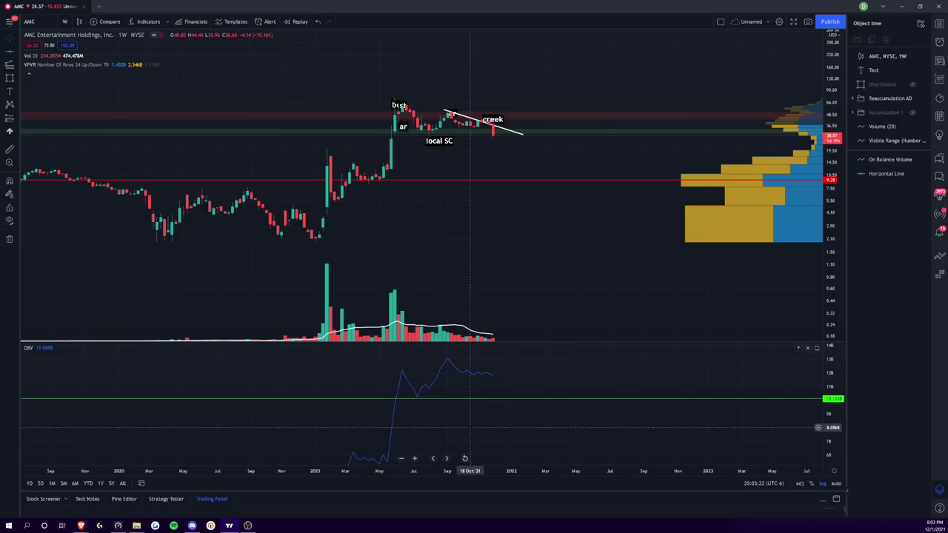
click(395, 401)
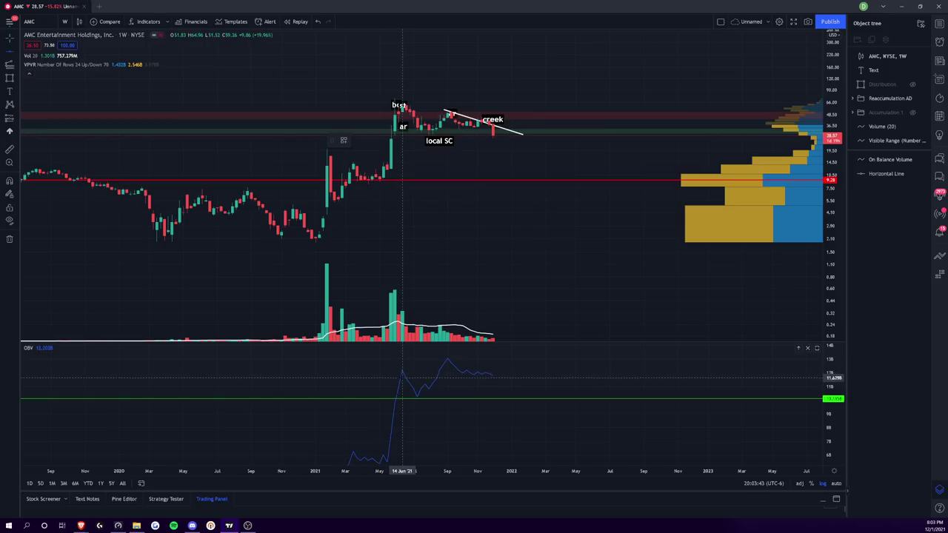
double_click(402, 376)
key(Escape)
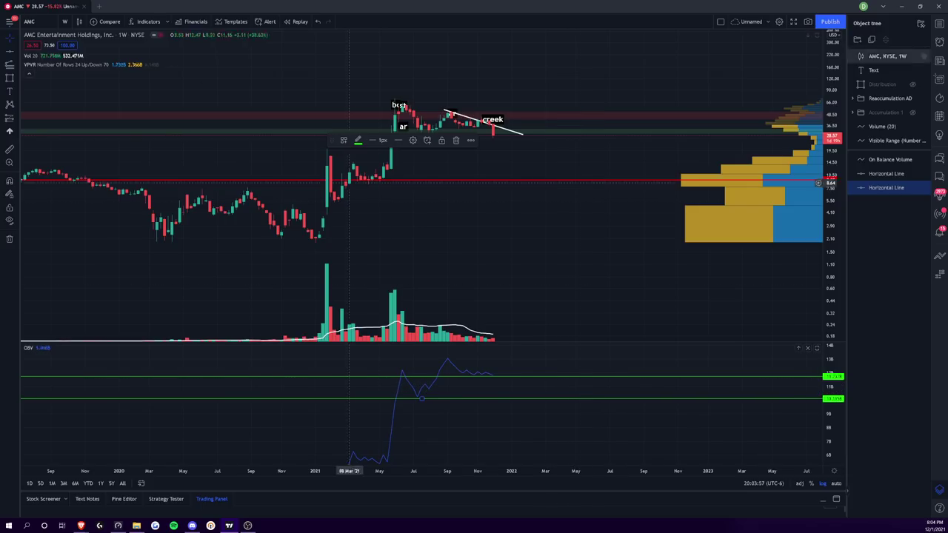
Switch the chart to the 1-day interval and rescale it to show On Balance Volume since early 2021
click(64, 21)
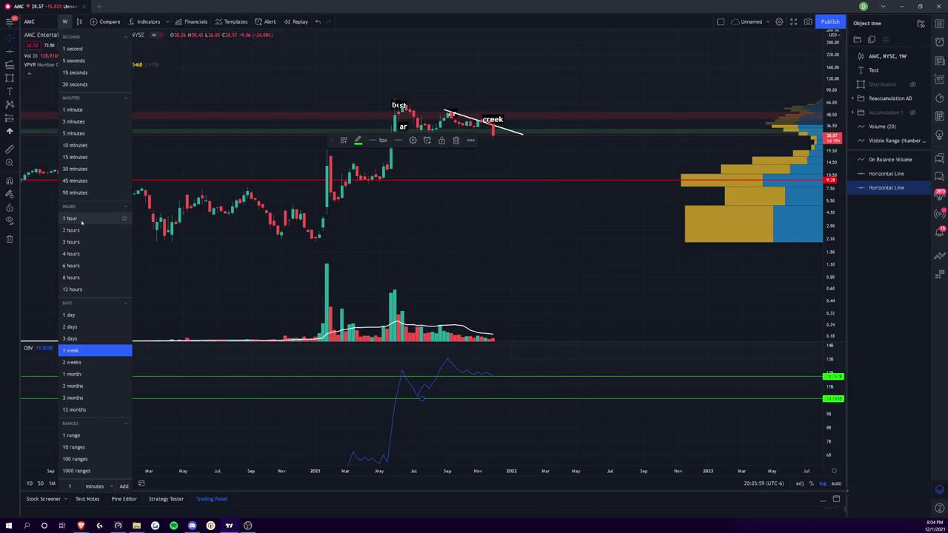
click(70, 314)
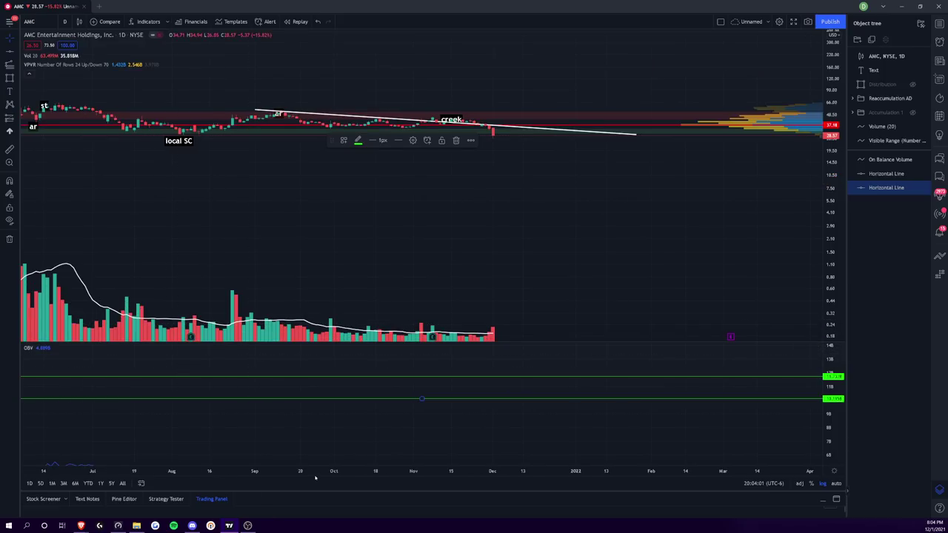
scroll(524, 296, down, 10)
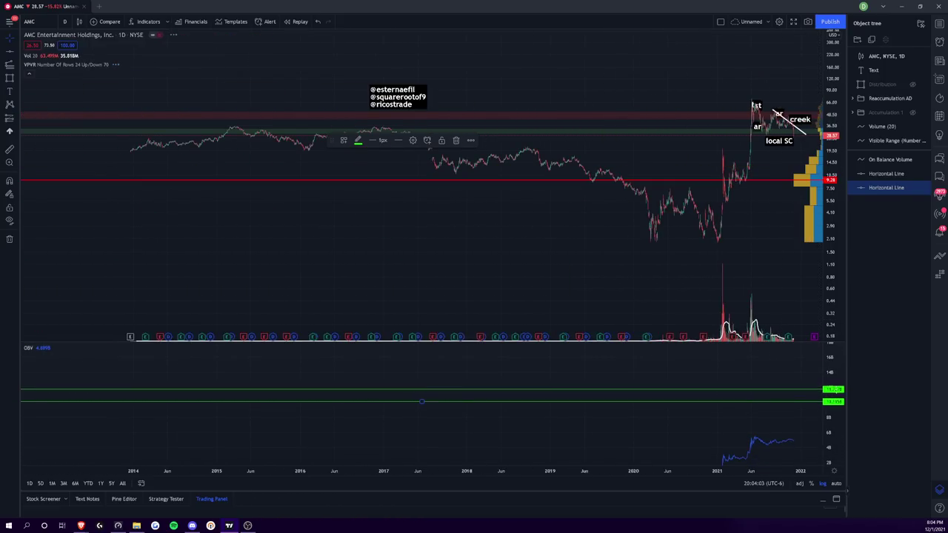
drag(772, 406, 738, 407)
scroll(455, 296, up, 5)
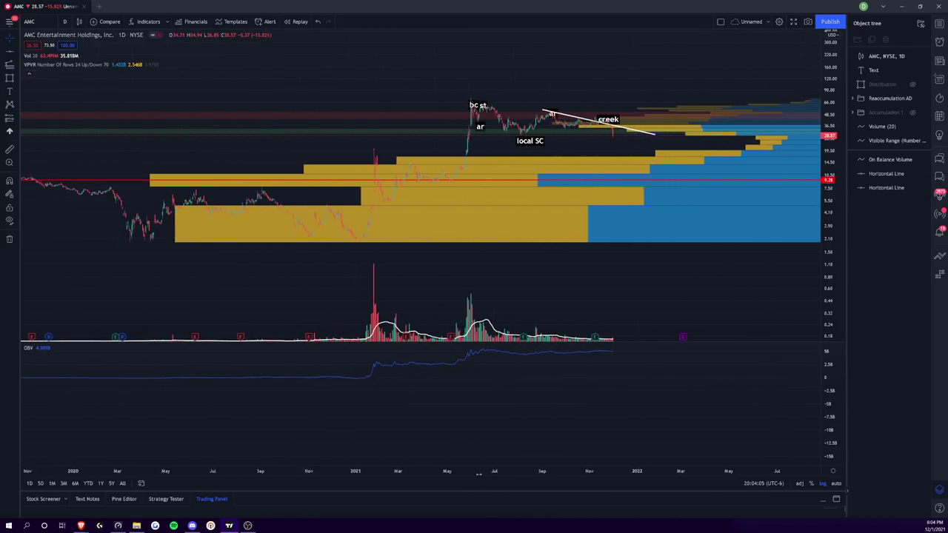
drag(814, 306, 791, 277)
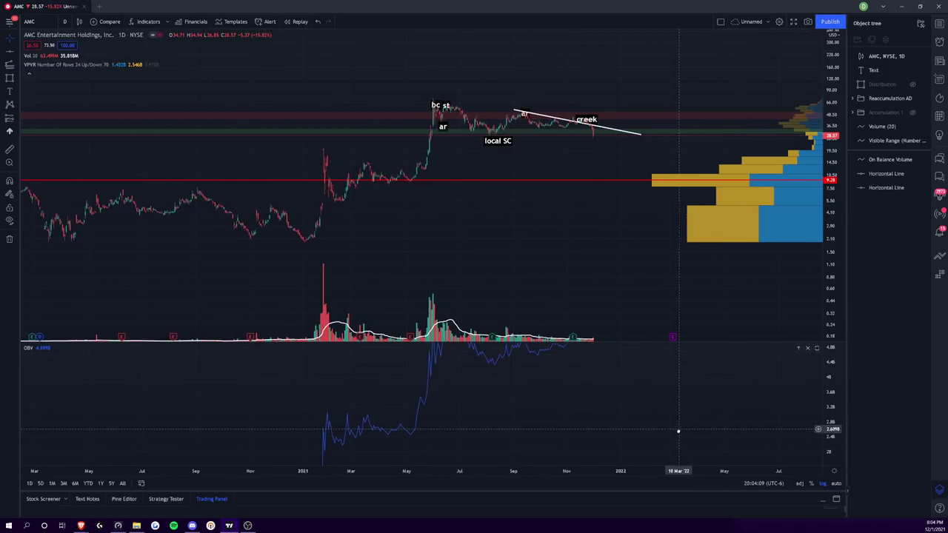
drag(677, 434, 666, 429)
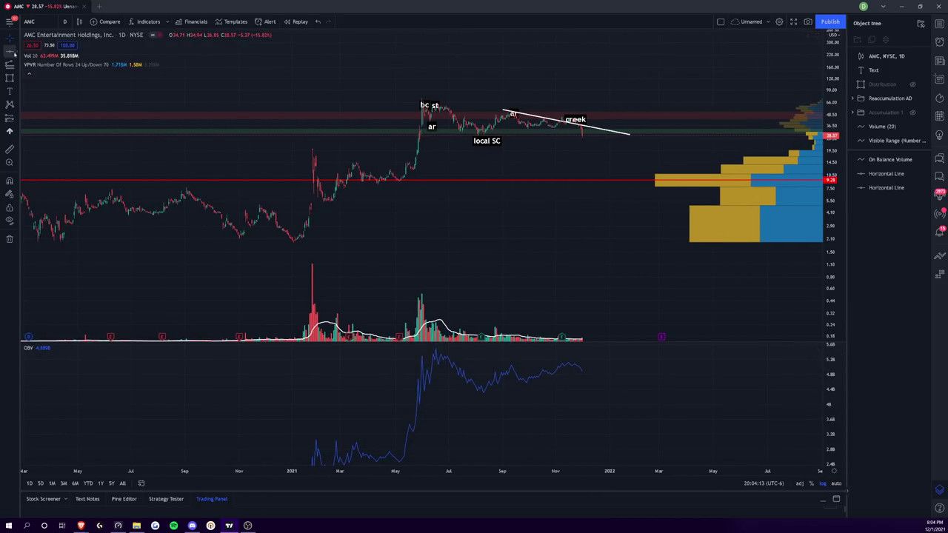
Draw a rising trend line under the daily On Balance Volume lows from August to December 2021
click(9, 51)
click(45, 51)
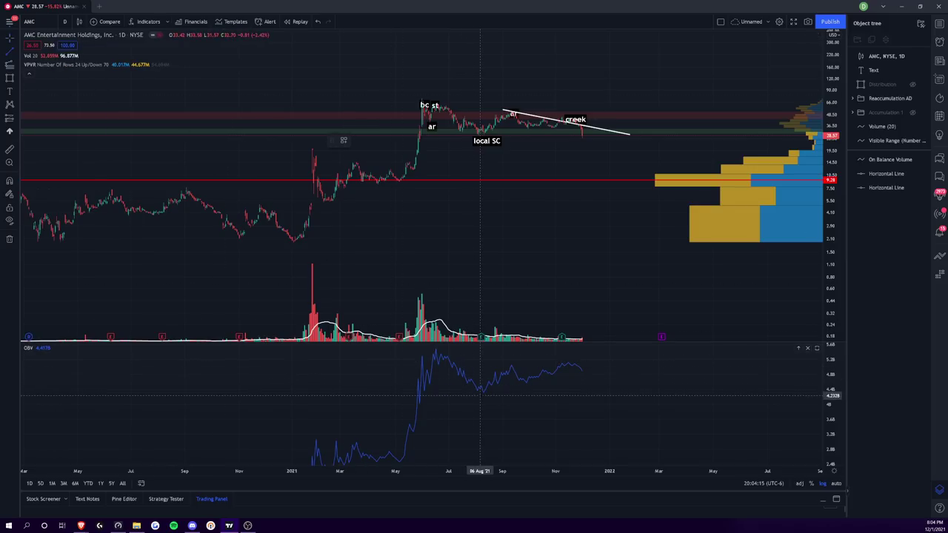
click(483, 392)
click(597, 366)
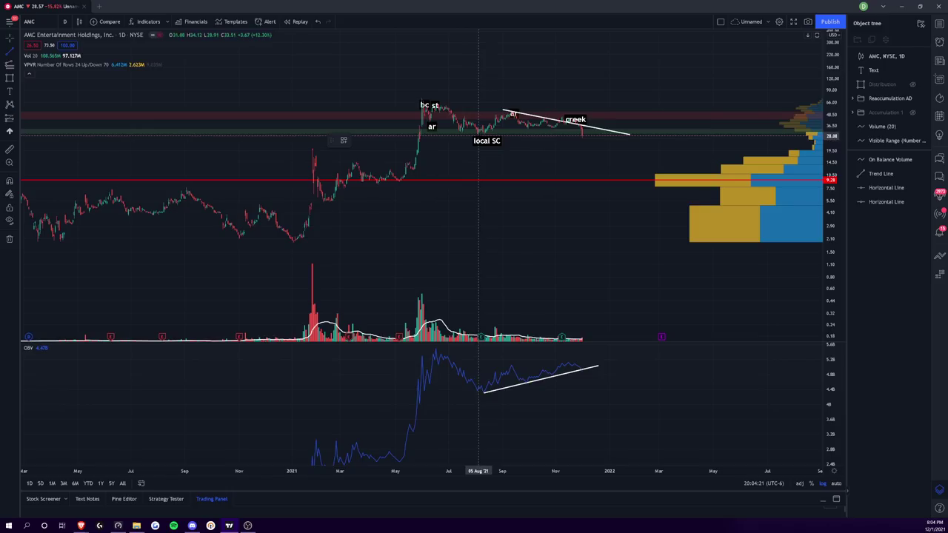
Draw a trend line under the price lows from the local SC in August through the December 2021 drop
click(478, 133)
click(597, 140)
click(598, 144)
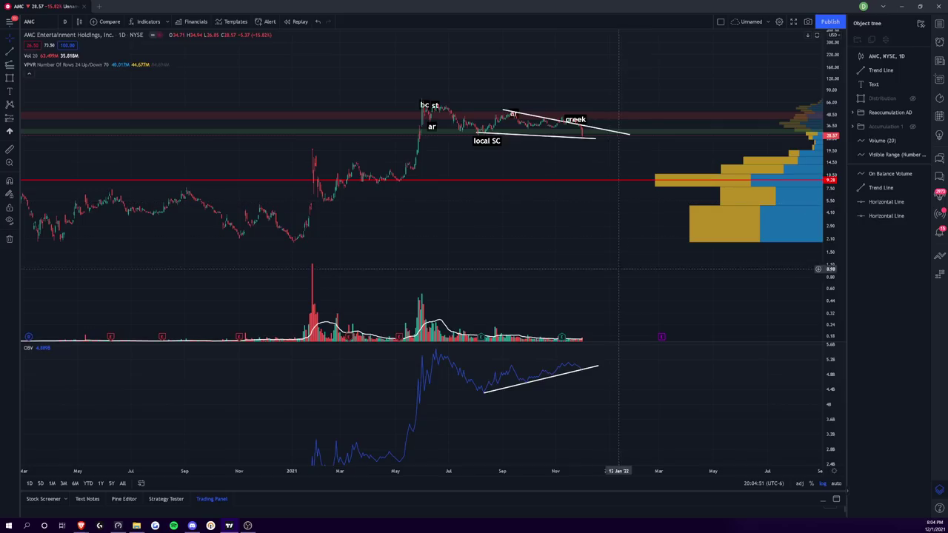
drag(626, 406, 625, 425)
drag(837, 415, 835, 396)
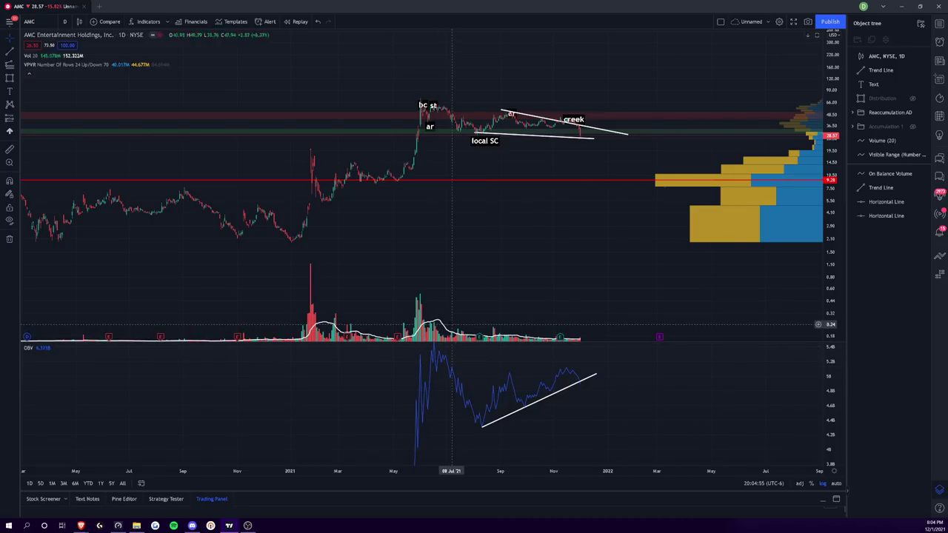
Switch to the 2-day interval and draw a rising trend line under On Balance Volume from the mid-July 2021 low past December
click(64, 20)
click(69, 327)
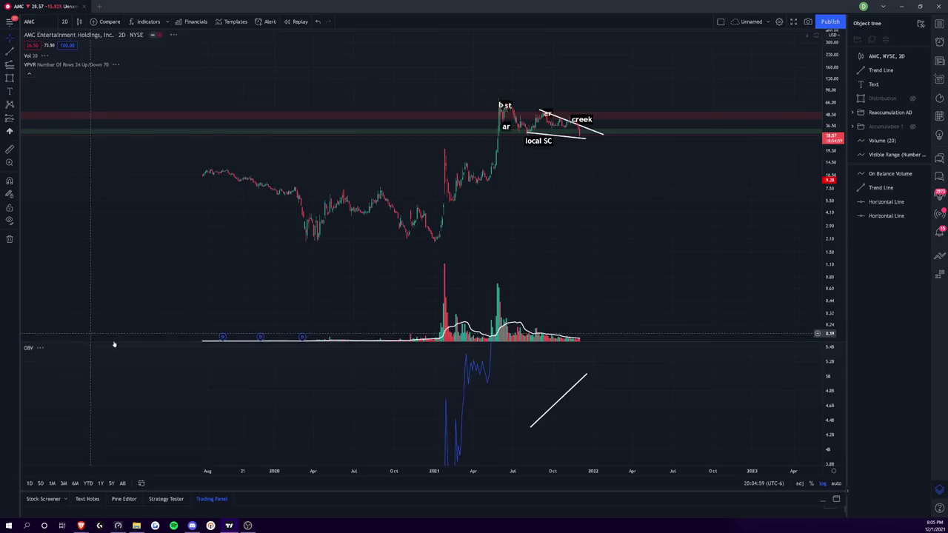
click(822, 484)
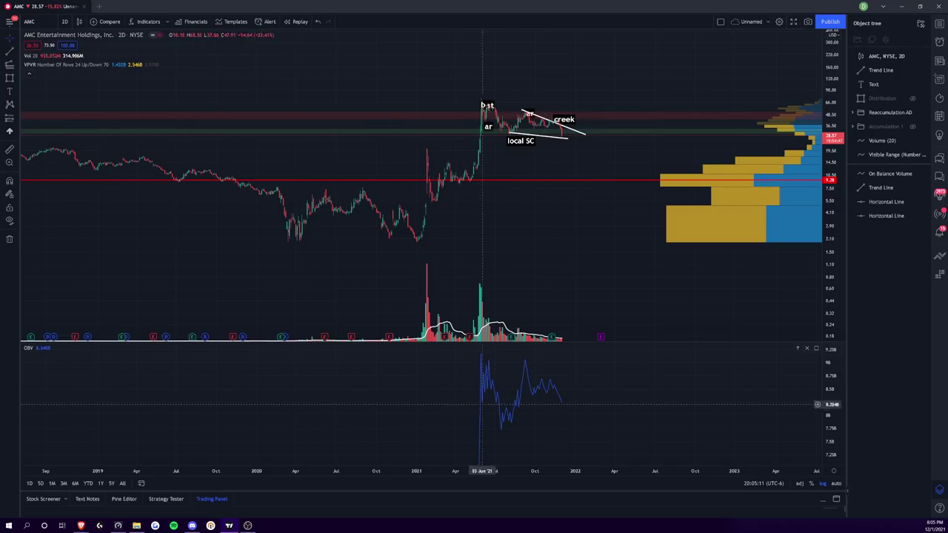
scroll(541, 418, up, 3)
drag(541, 418, 302, 405)
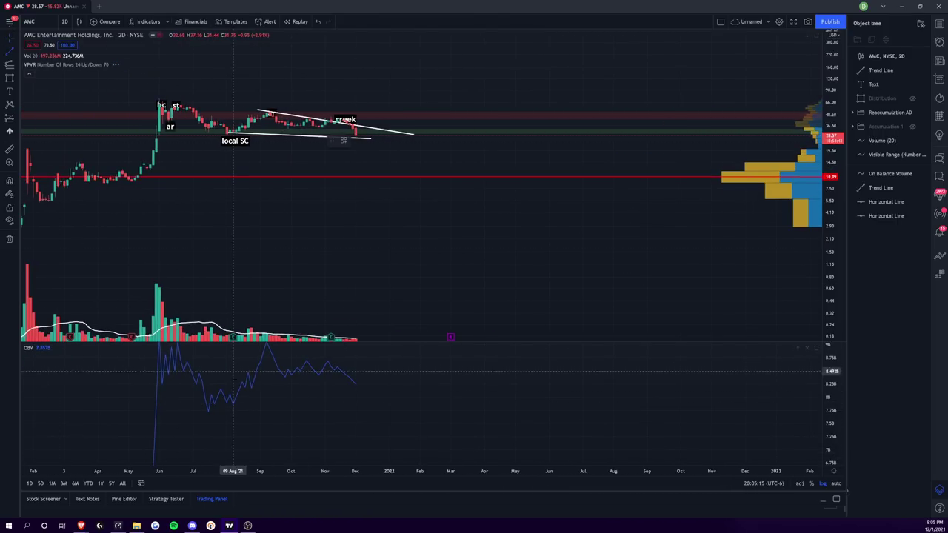
click(208, 414)
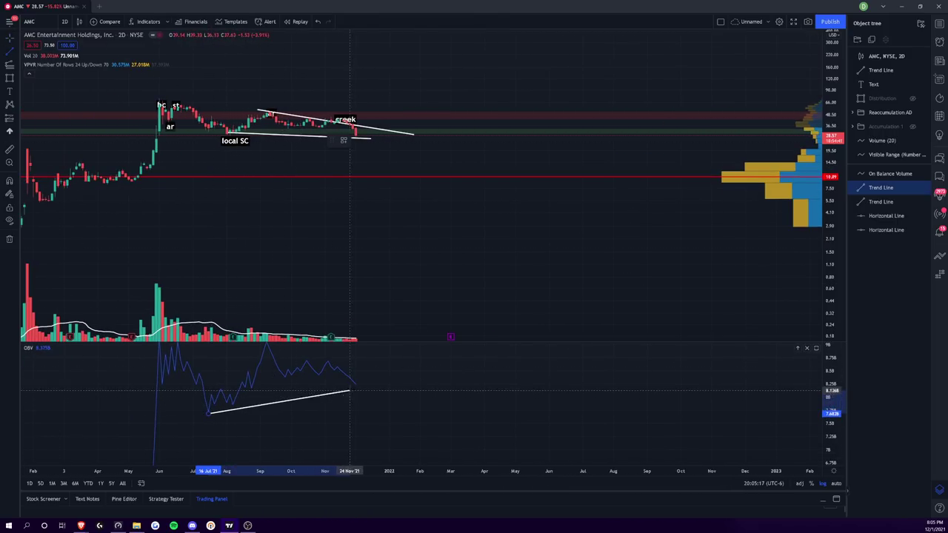
click(382, 376)
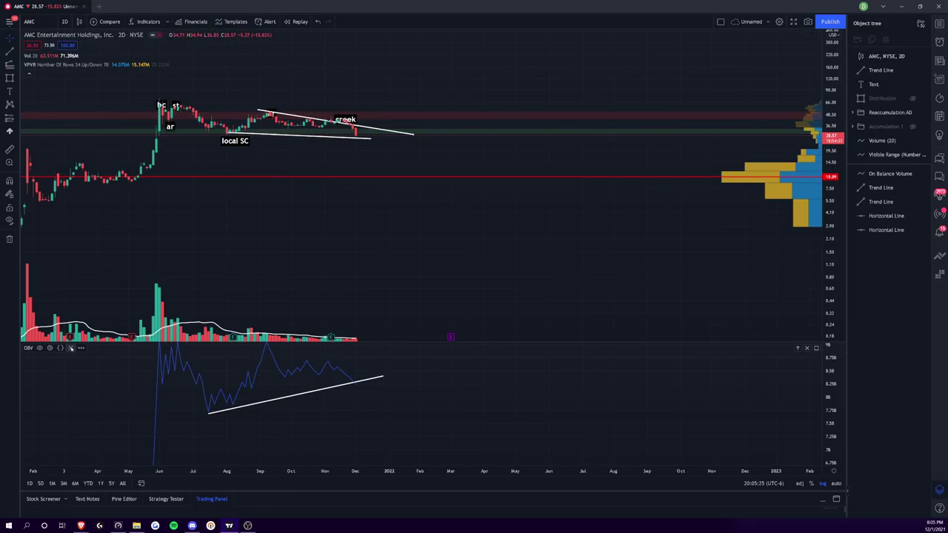
Remove the On Balance Volume indicator and add the MFI indicator from the favorites
click(70, 348)
scroll(131, 188, up, 3)
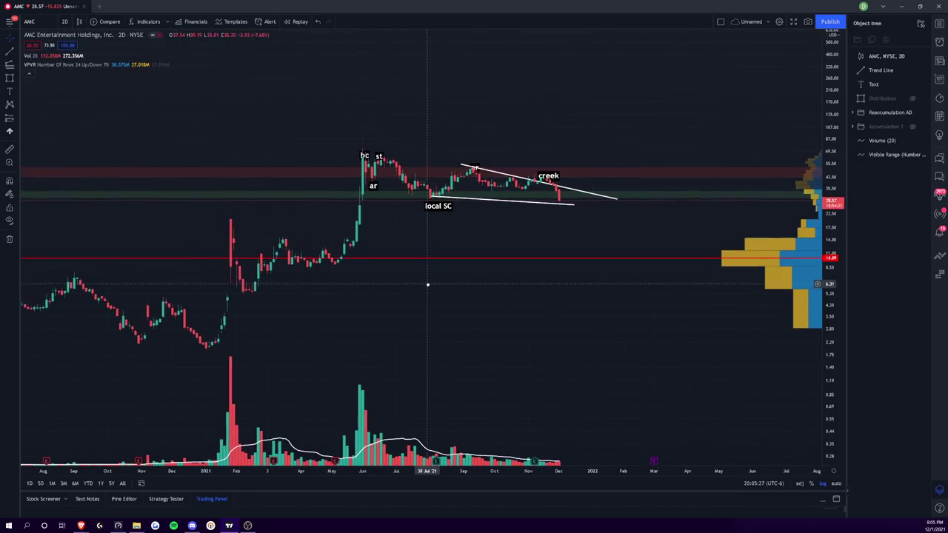
click(152, 22)
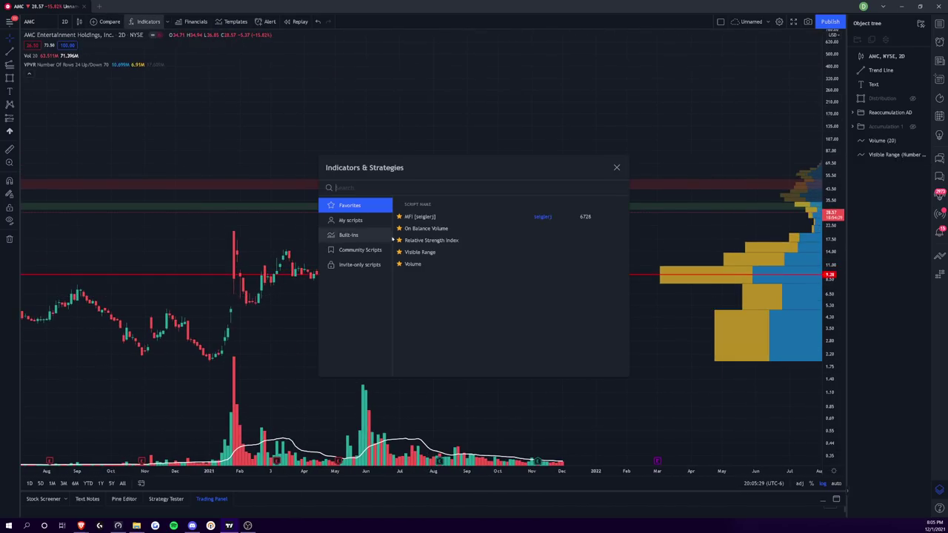
click(459, 217)
key(Escape)
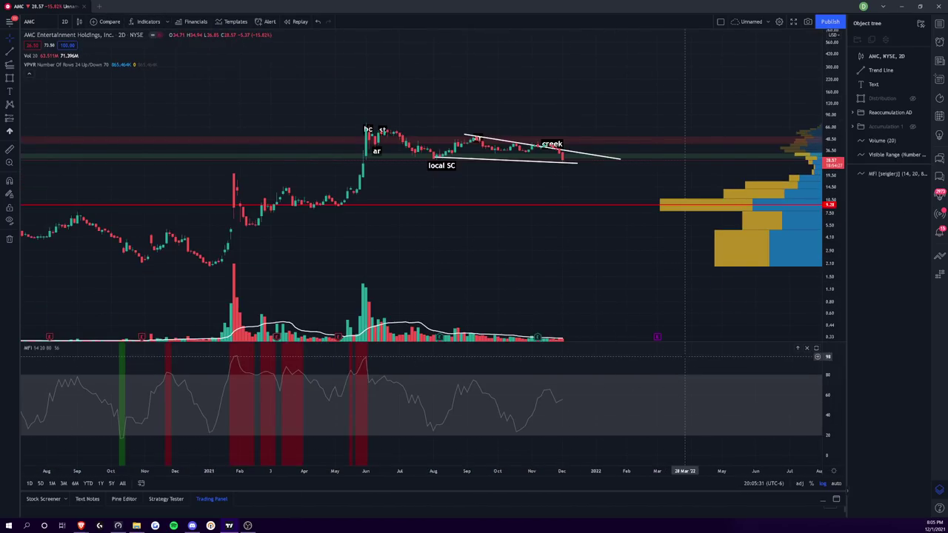
Examine the MFI on the 1-day interval across the price action since December 2020
click(65, 22)
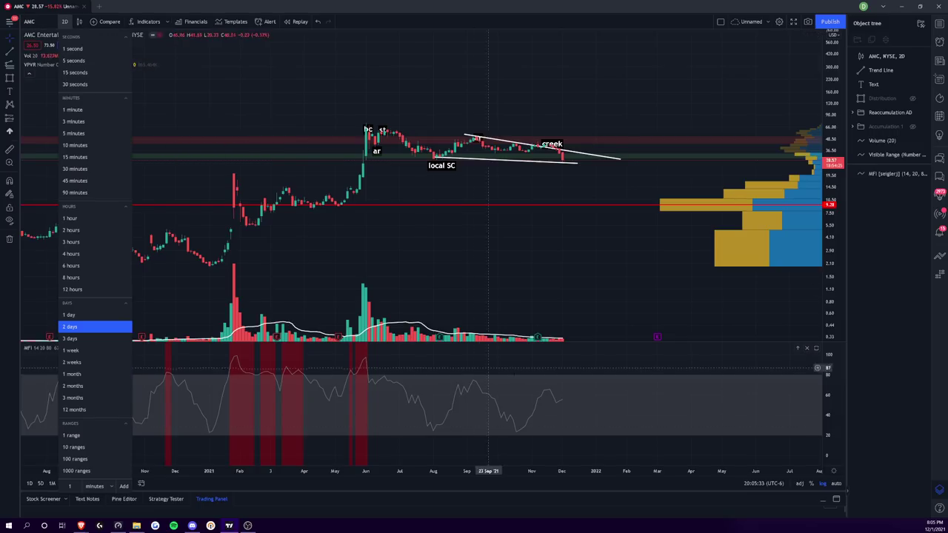
click(78, 317)
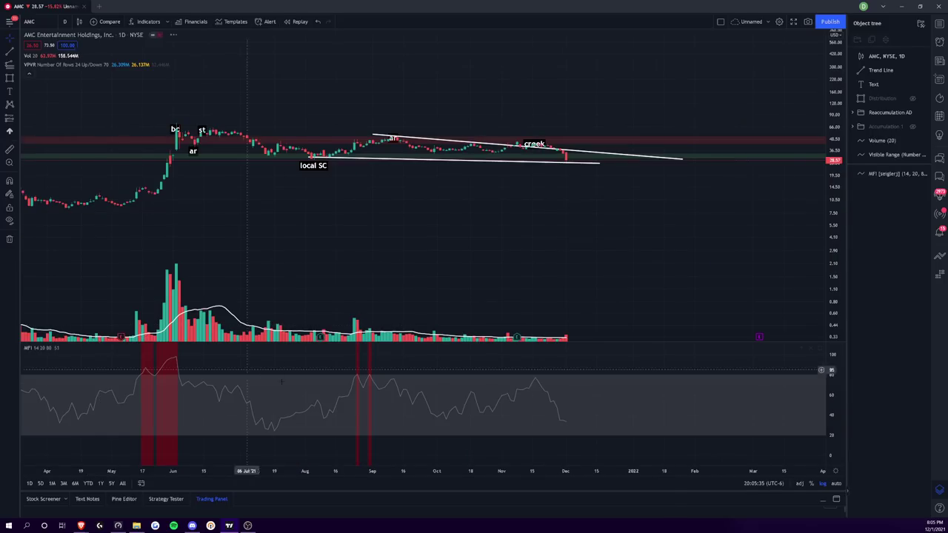
drag(455, 471, 622, 471)
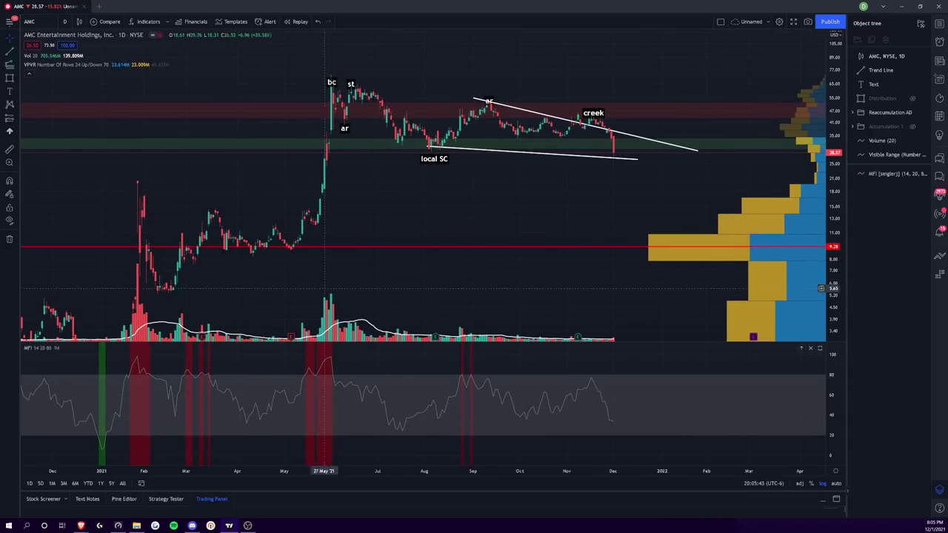
mouse_move(51, 63)
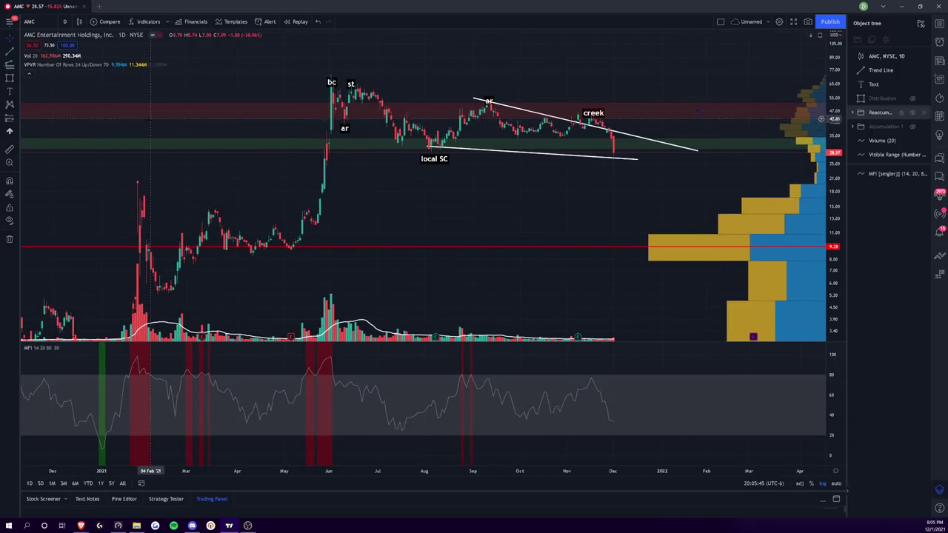
Compare the MFI readings at the latest drop on the 4-hour, 6-hour and 8-hour intervals
click(64, 21)
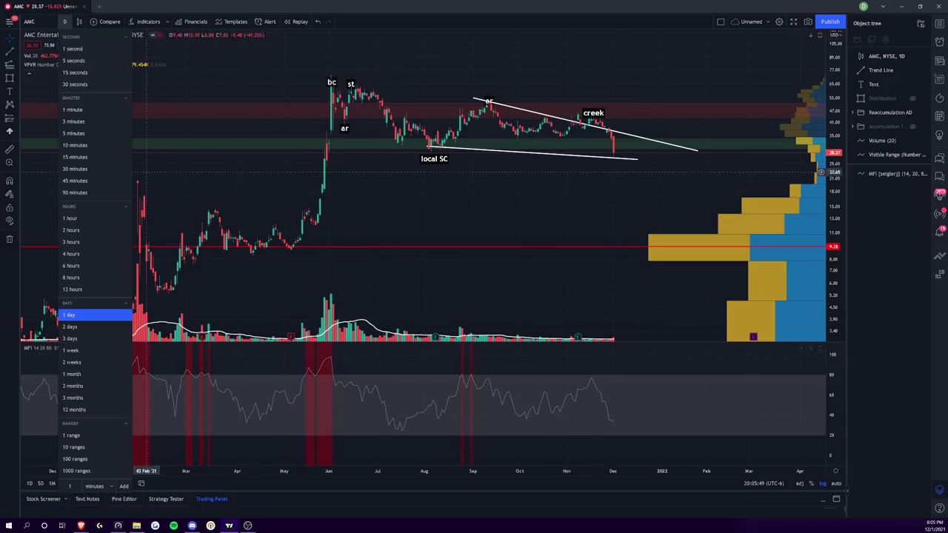
click(71, 253)
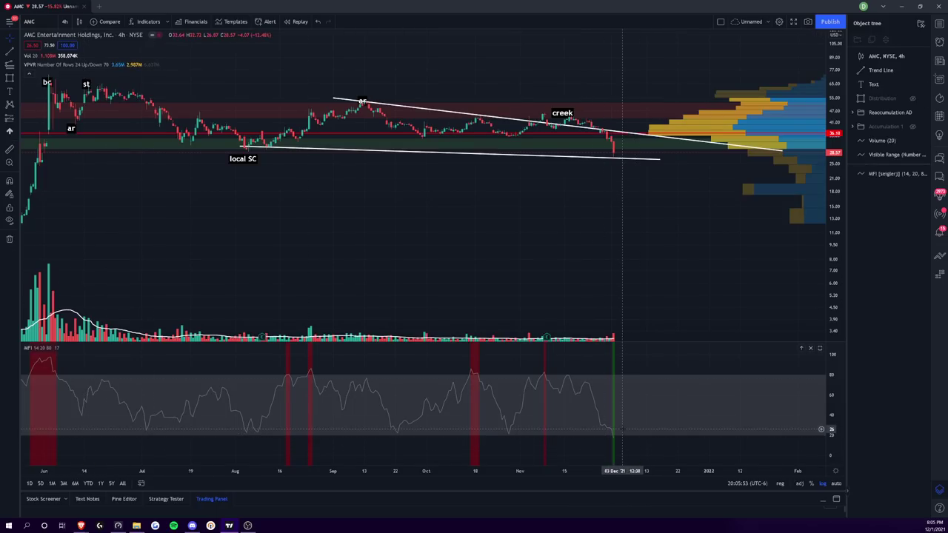
click(65, 22)
click(67, 262)
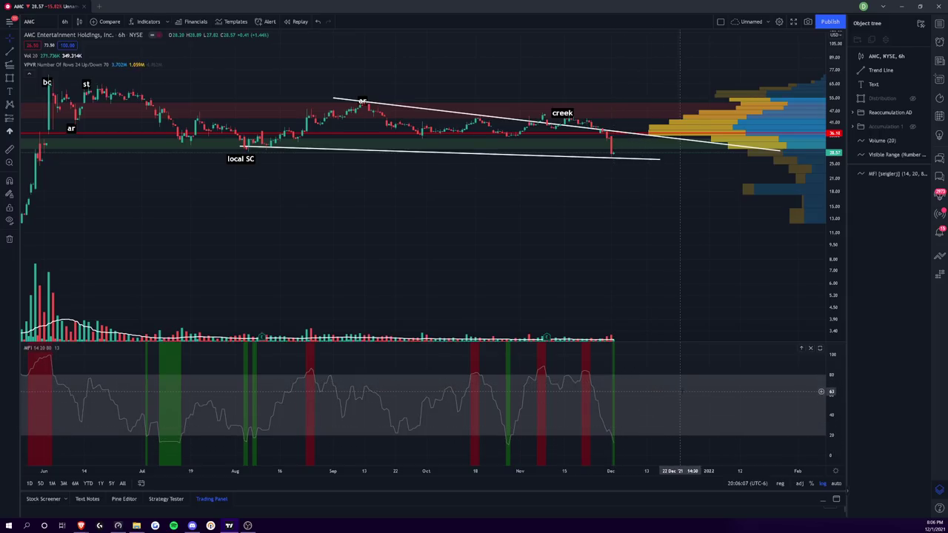
click(65, 21)
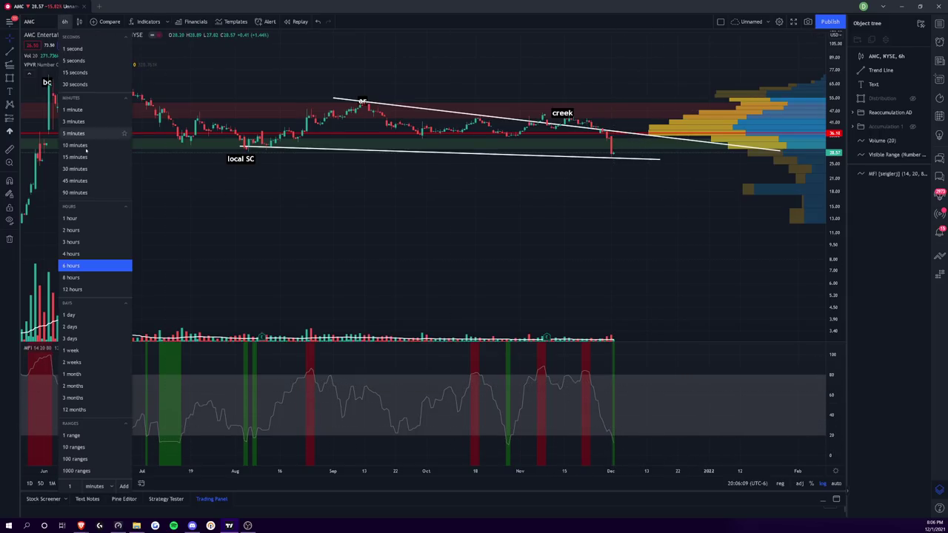
click(82, 276)
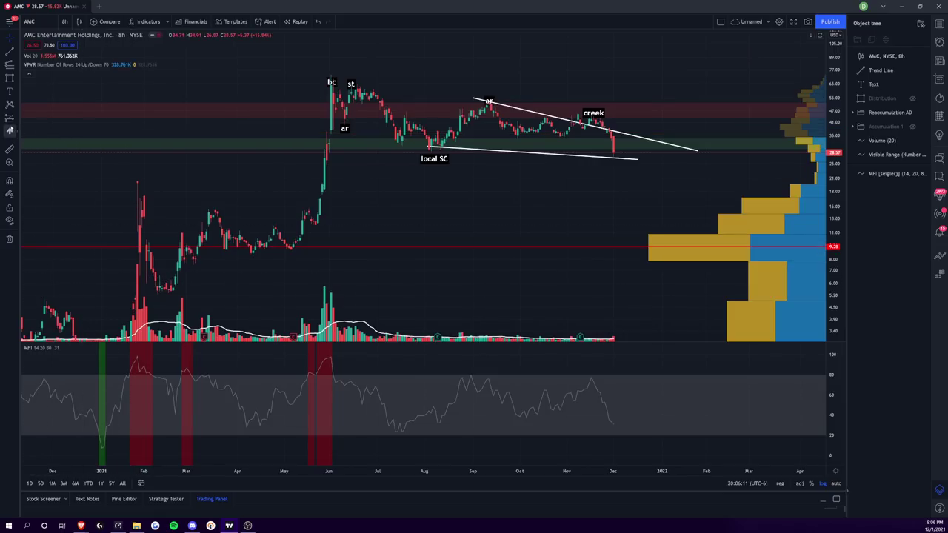
Check the MFI on the 1-hour and 2-hour intervals for oversold signals
click(64, 21)
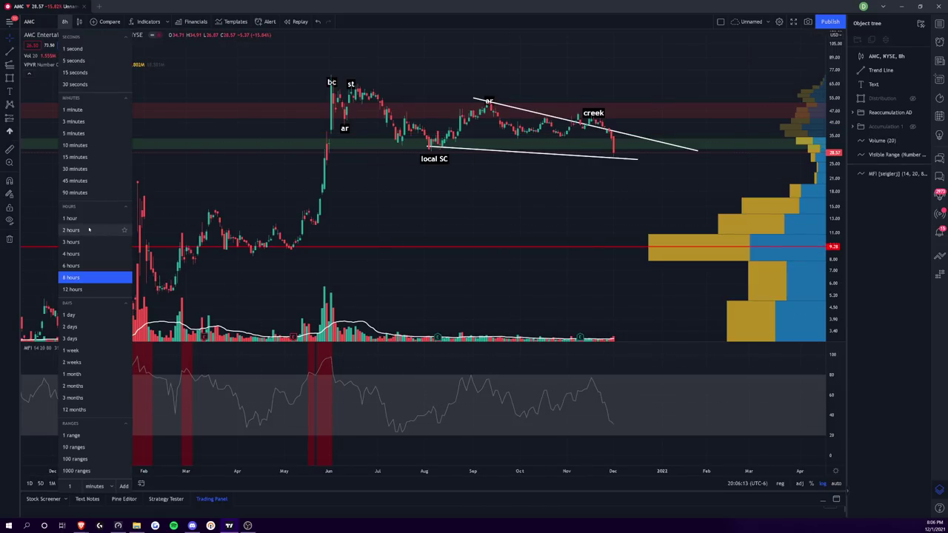
click(82, 222)
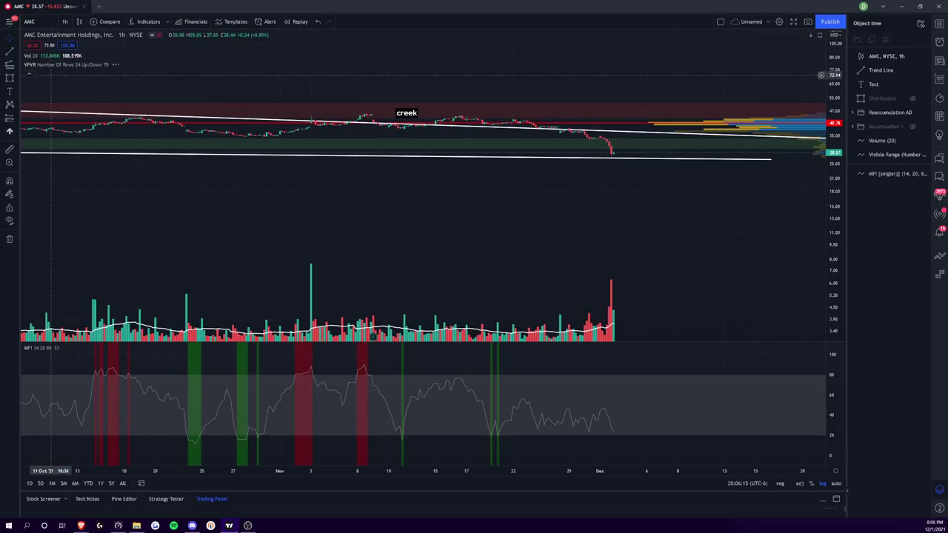
click(64, 21)
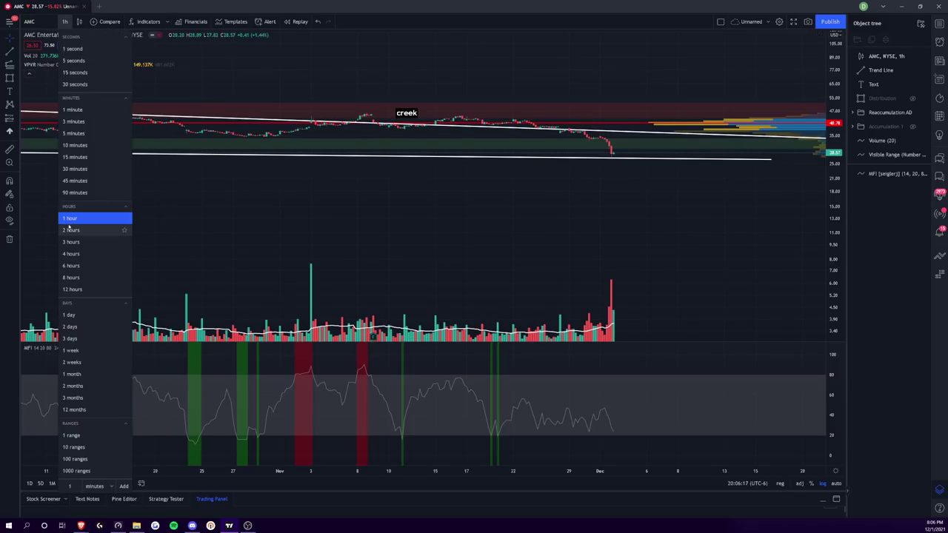
click(74, 229)
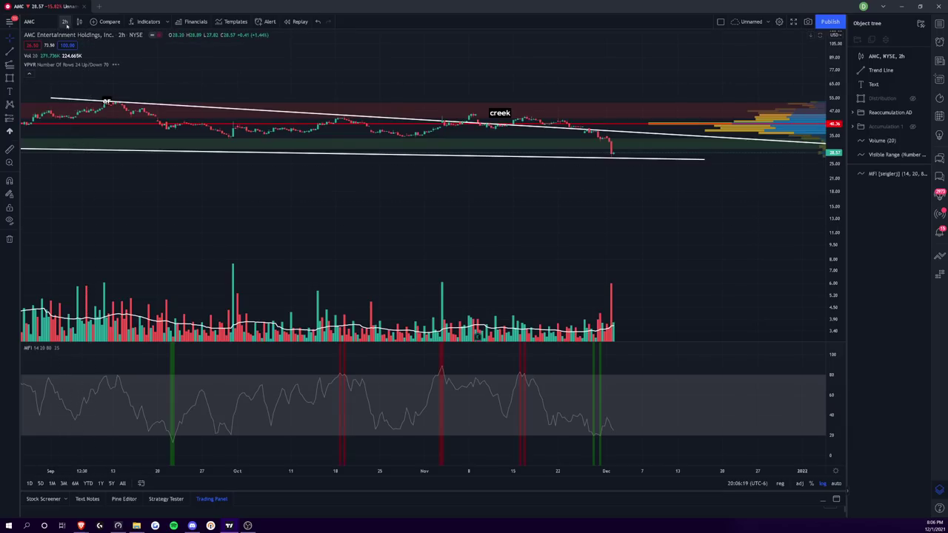
Switch to the 3-hour interval and bring the price and MFI history since May 2021 into view
click(65, 21)
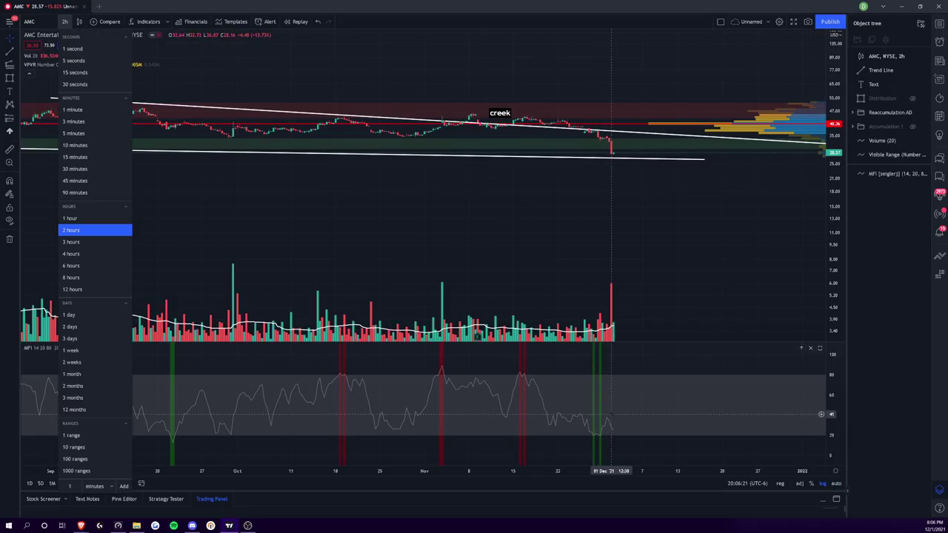
click(77, 242)
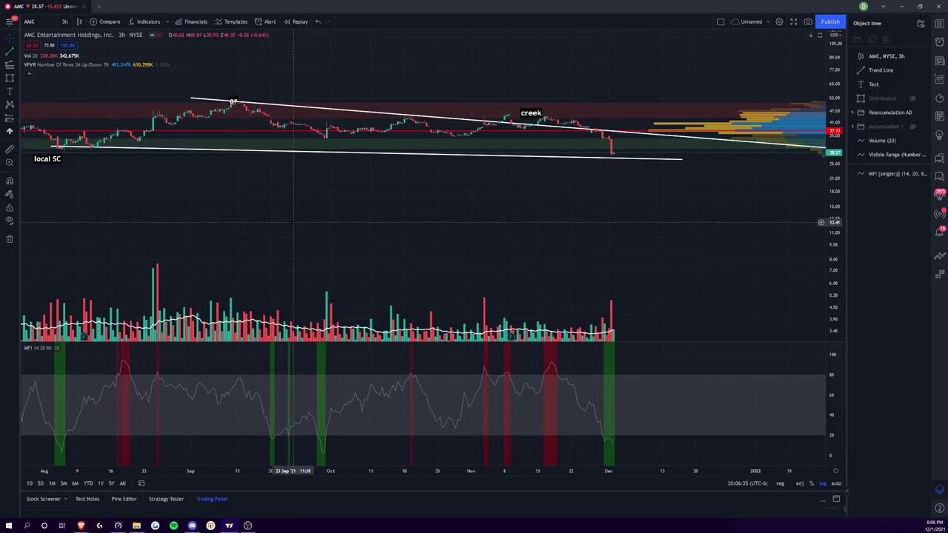
scroll(367, 471, down, 5)
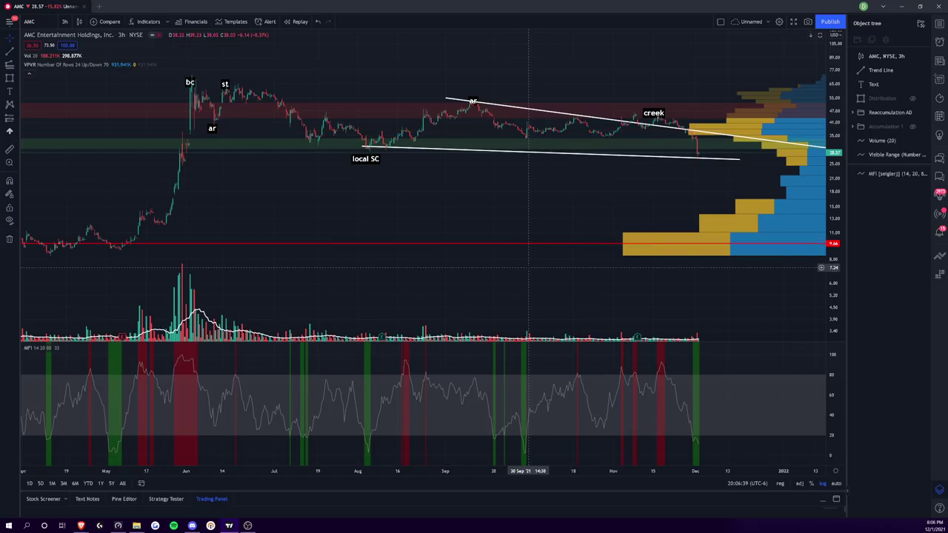
drag(526, 338, 479, 378)
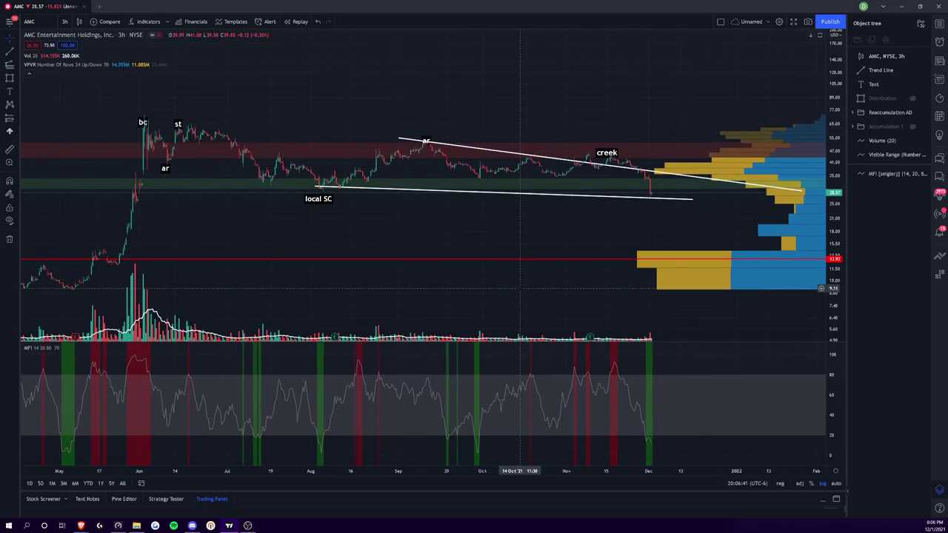